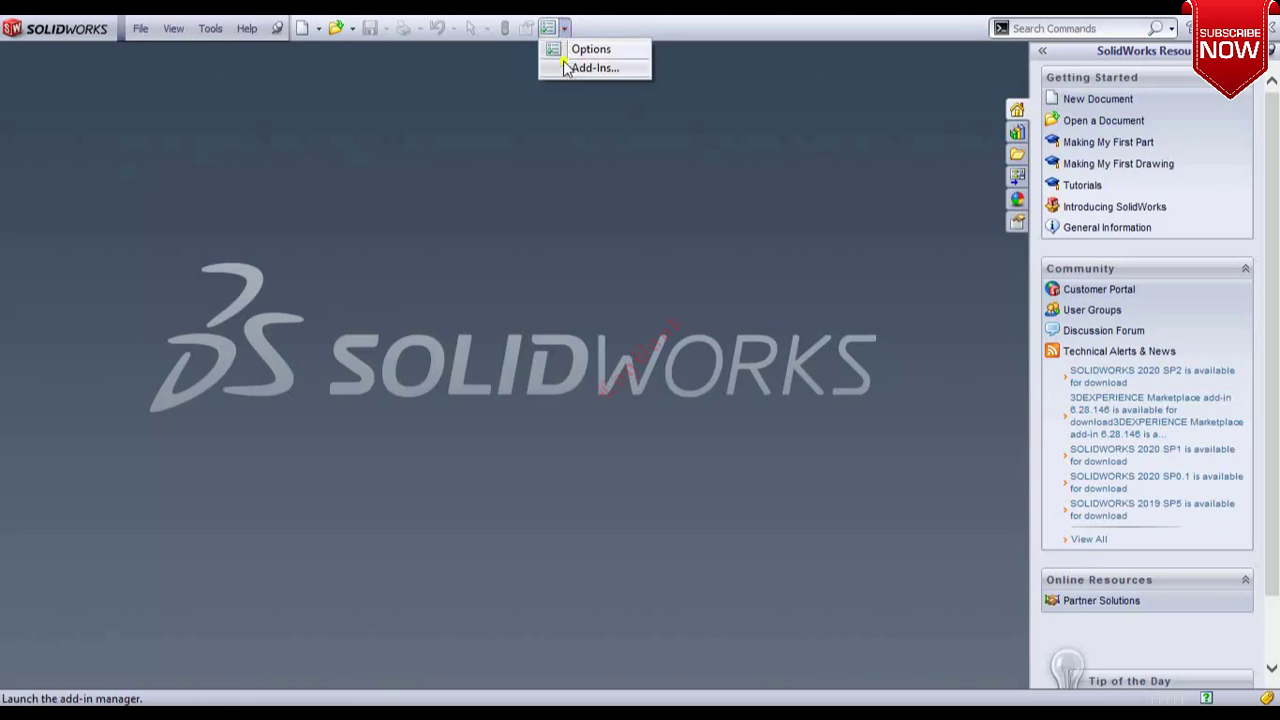
Enable the PhotoView 360, SolidWorks Motion and SolidWorks Simulation add-ins.
click(567, 67)
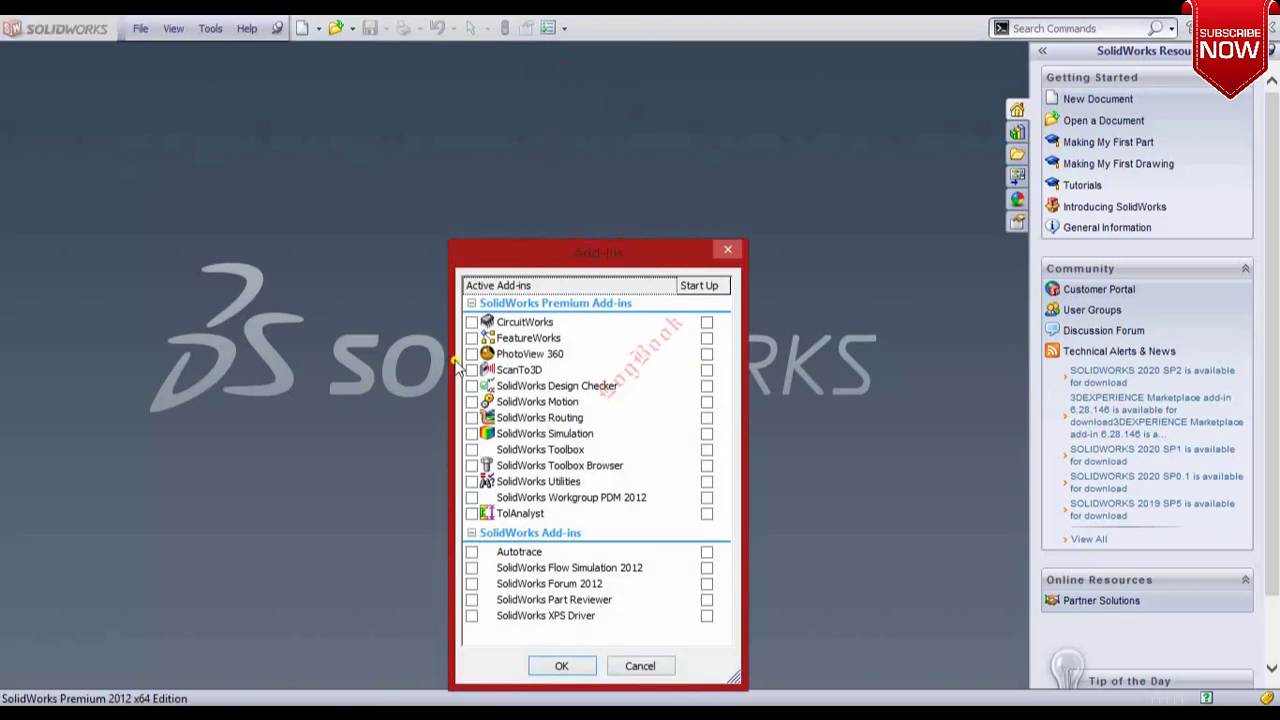
click(471, 354)
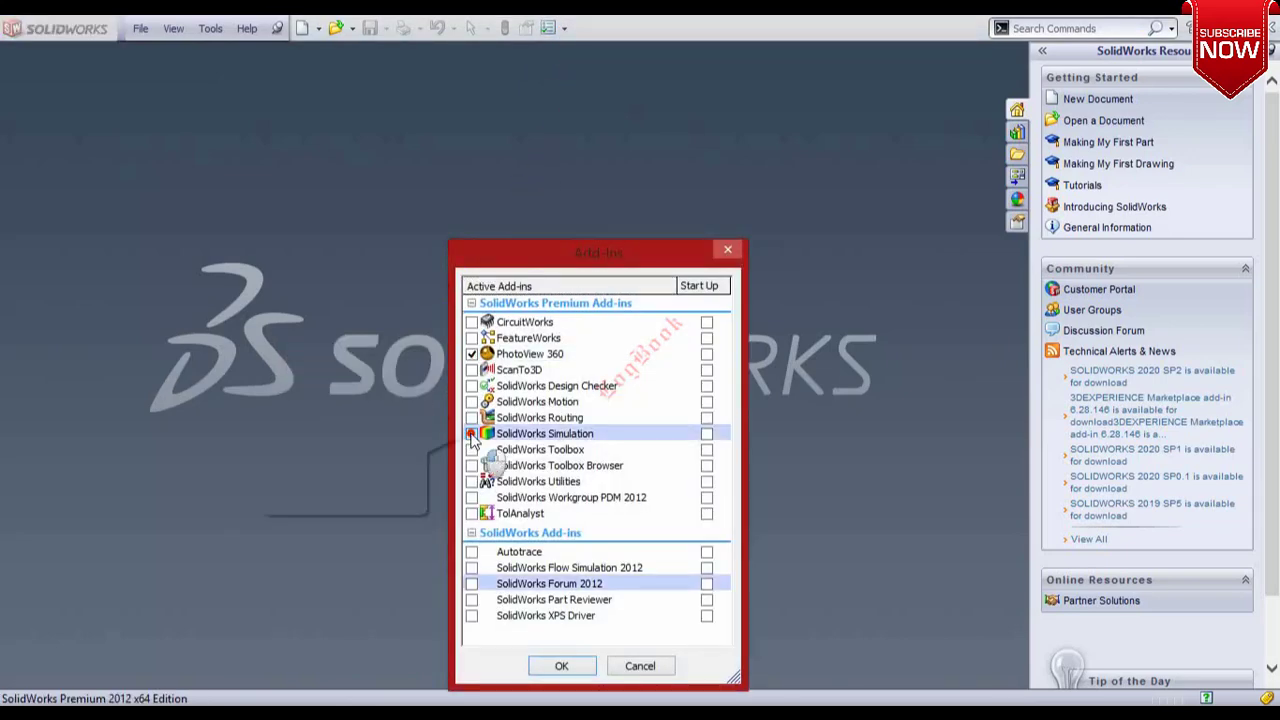
click(471, 434)
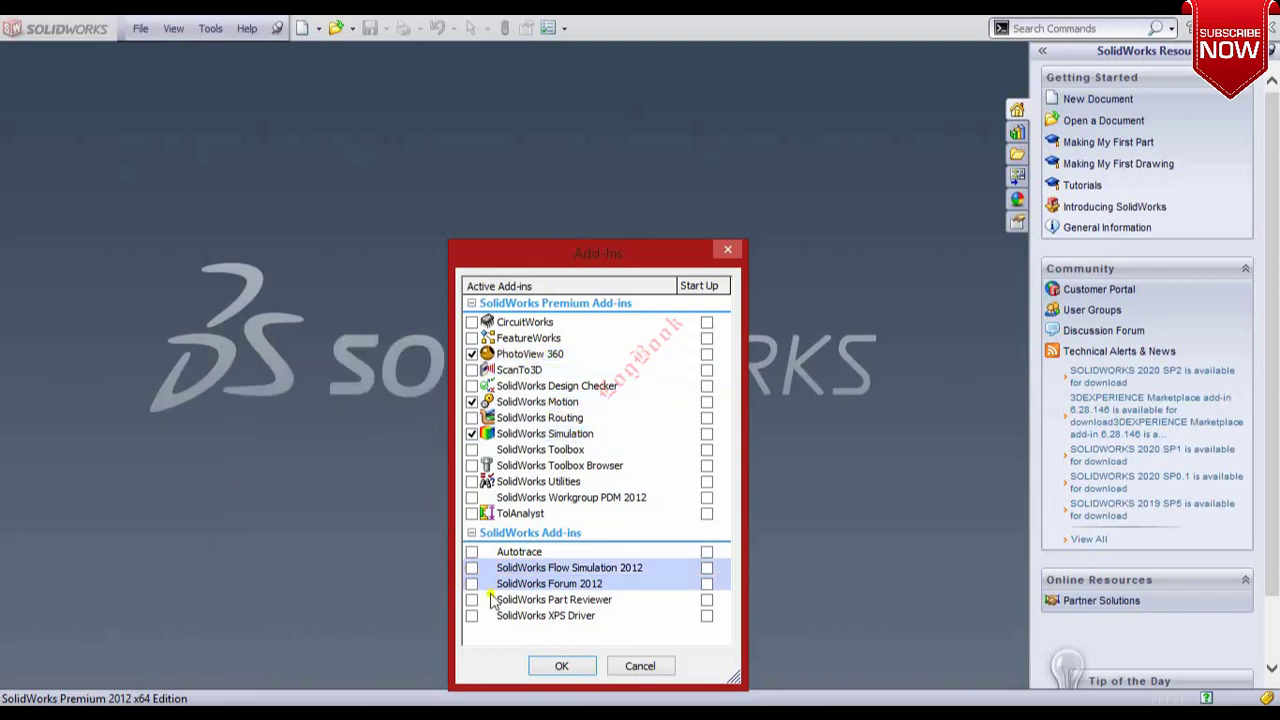
click(552, 668)
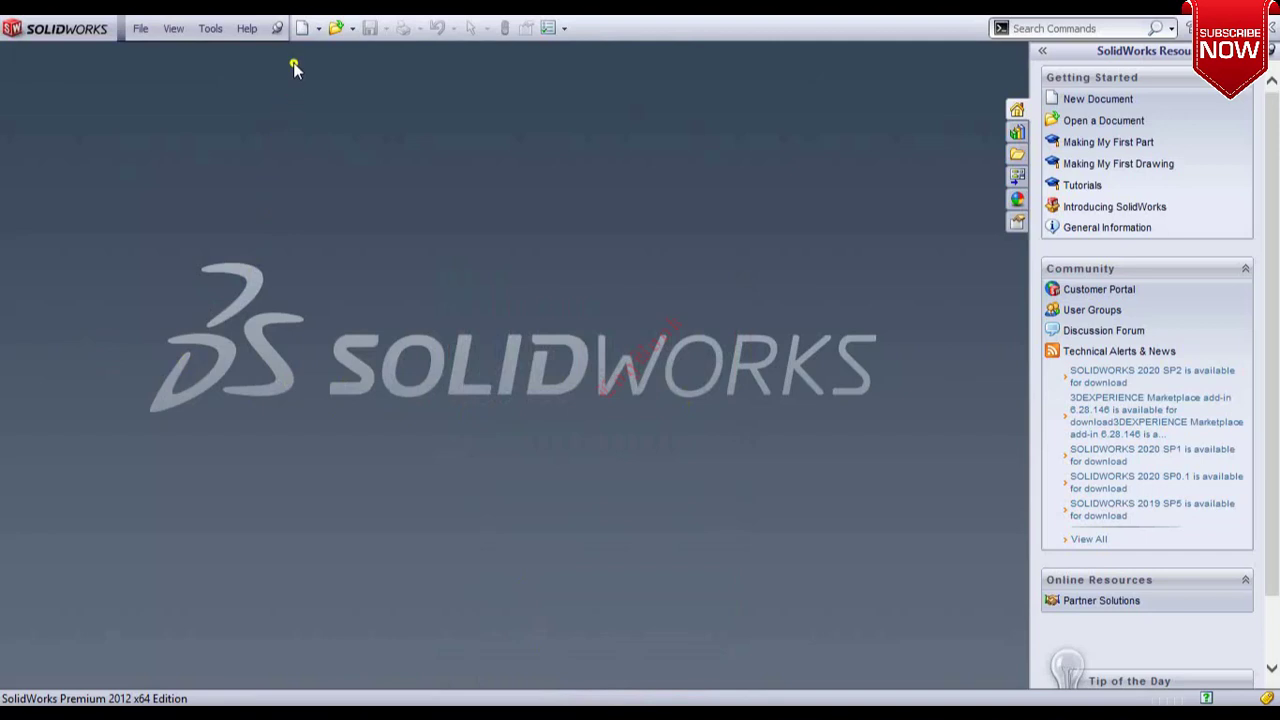
Create a new Part document.
click(301, 30)
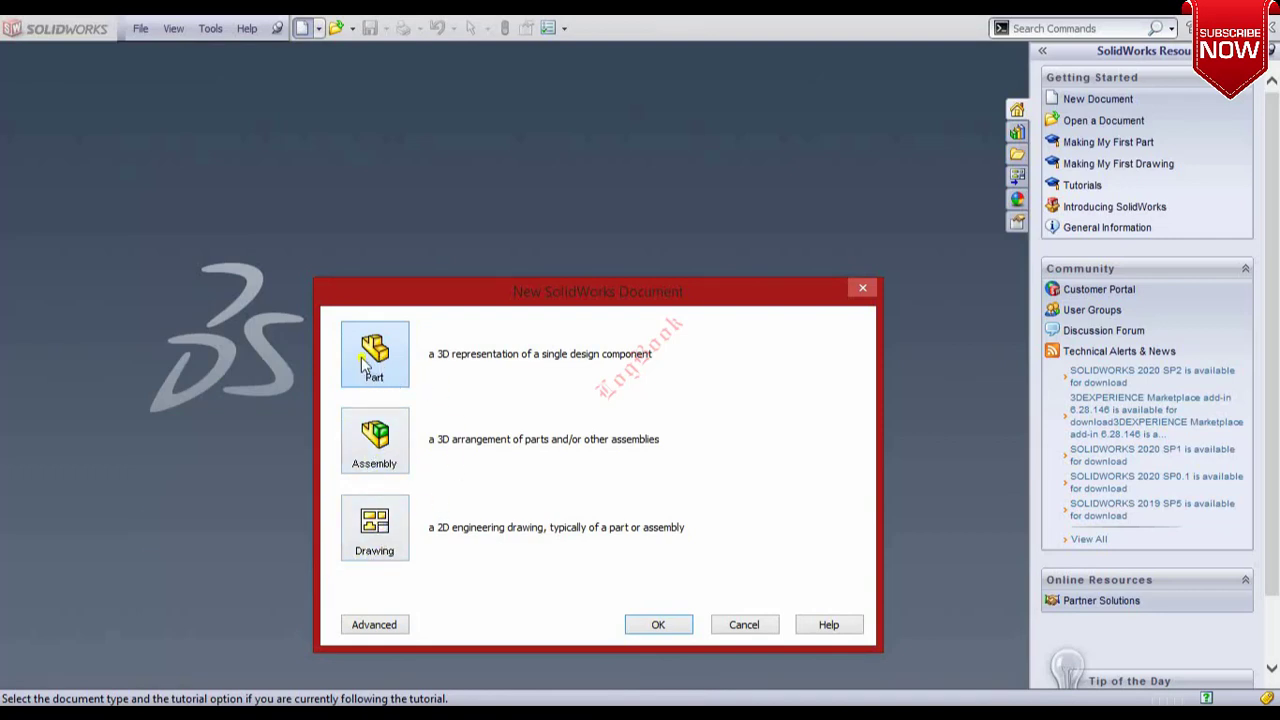
click(658, 625)
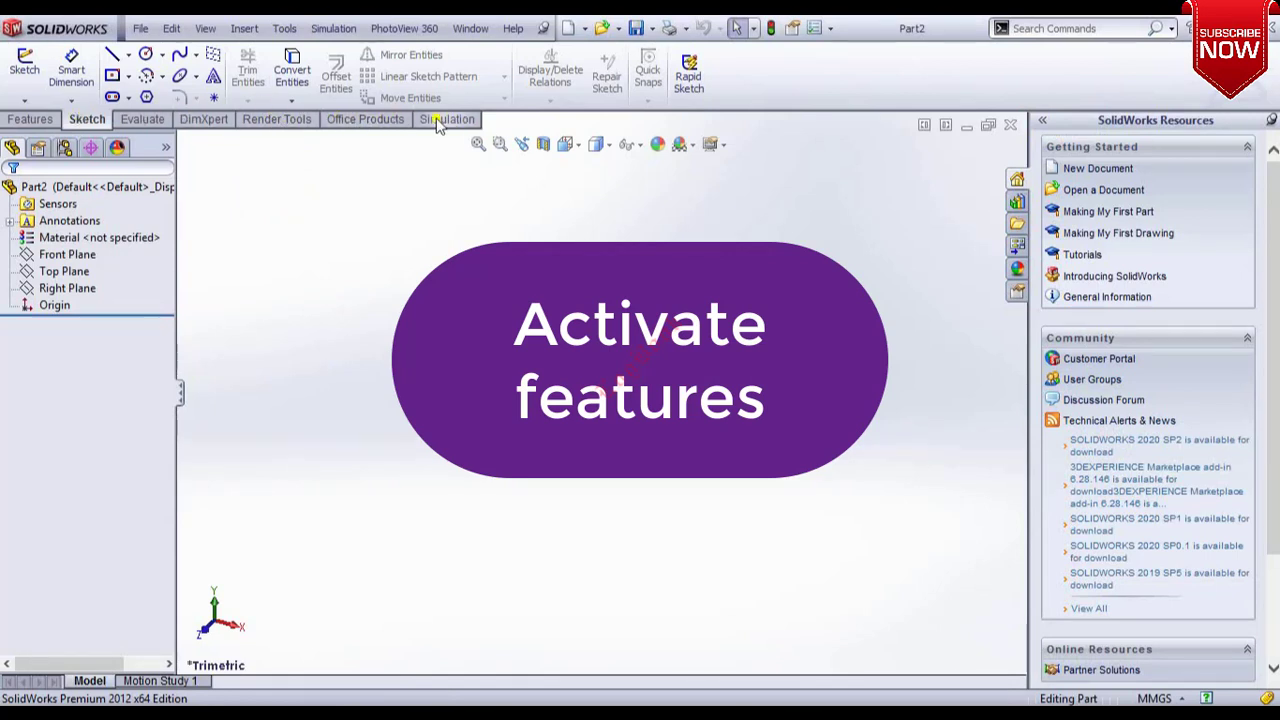
Add the Sheet Metal tab to the CommandManager.
right_click(88, 119)
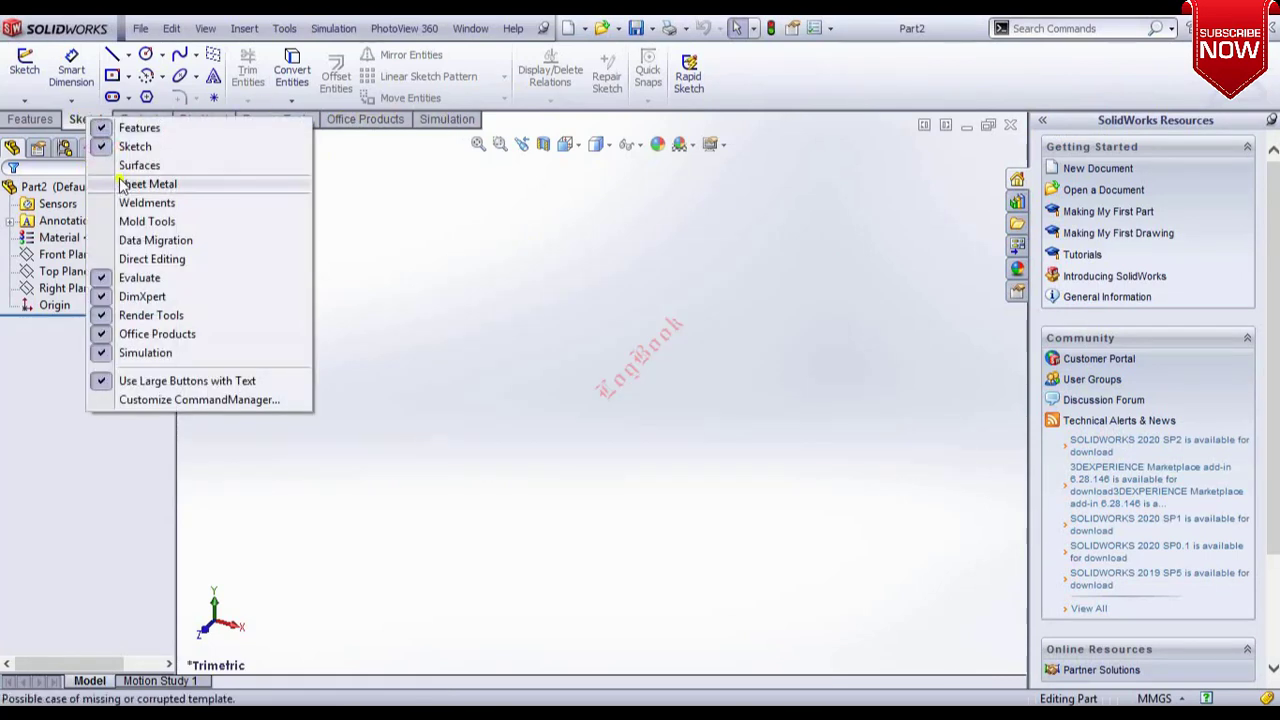
click(106, 187)
right_click(91, 119)
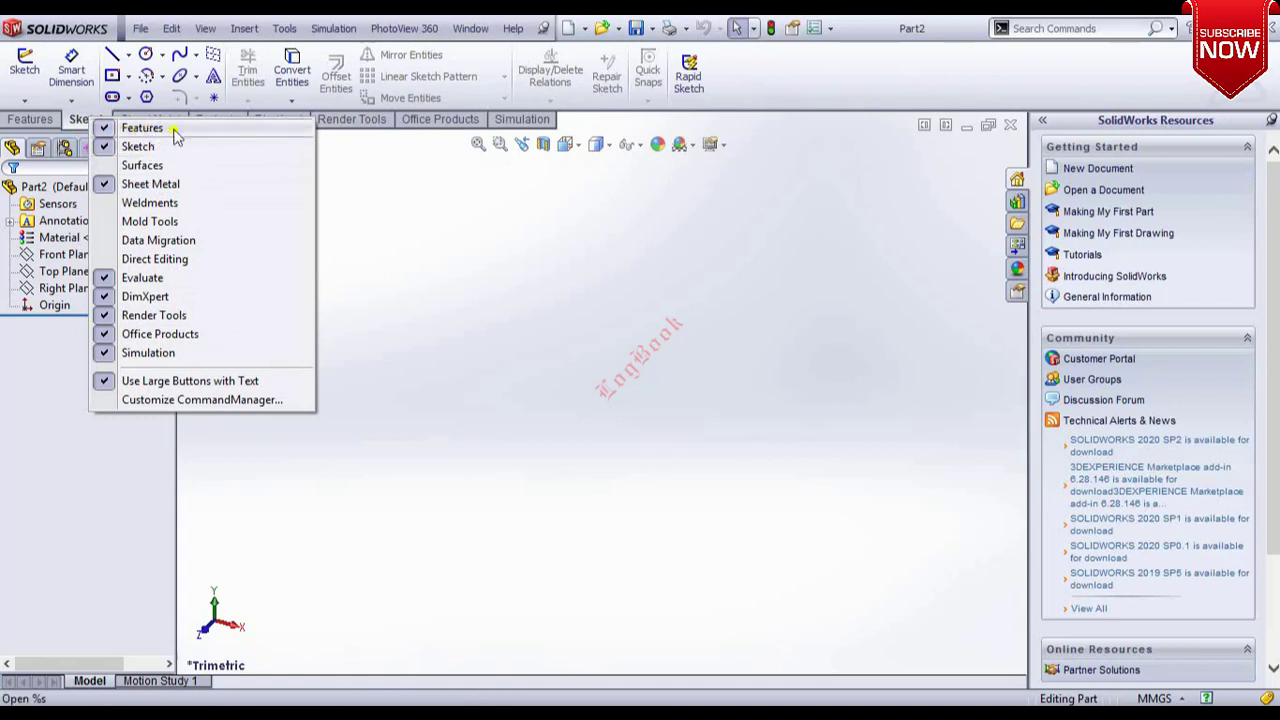
click(80, 118)
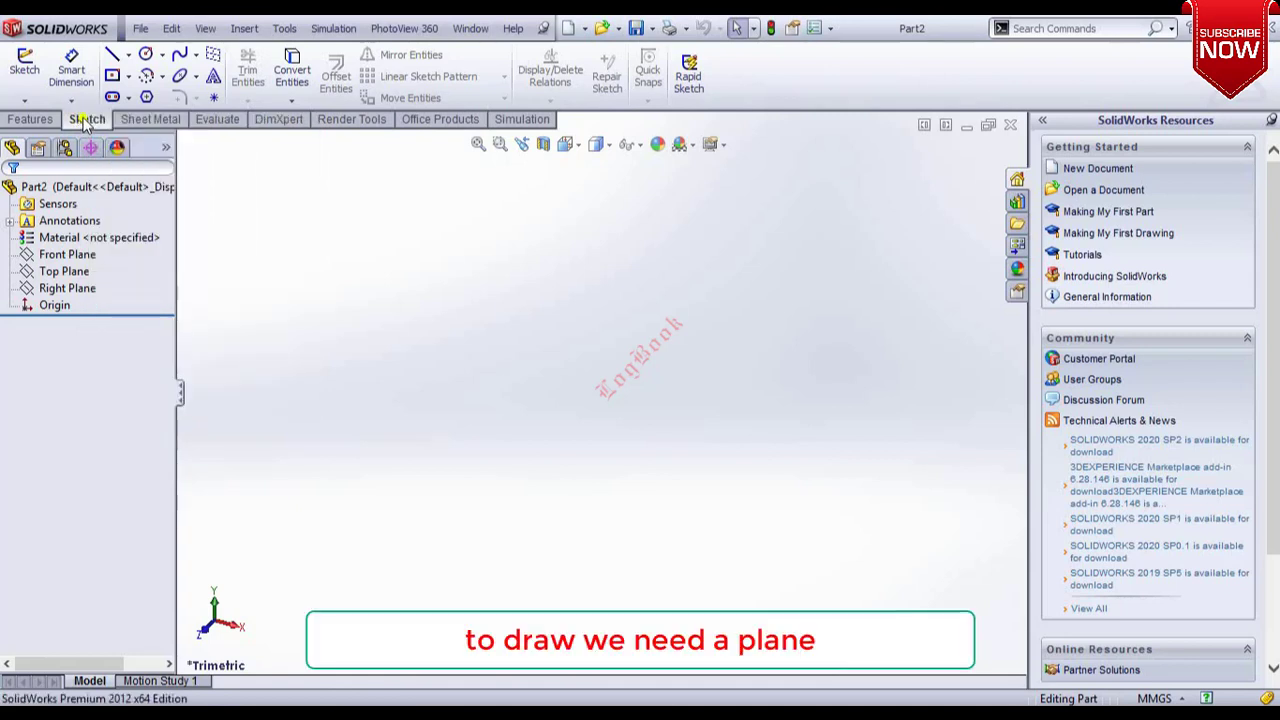
Start a new sketch on the Front Plane.
click(26, 64)
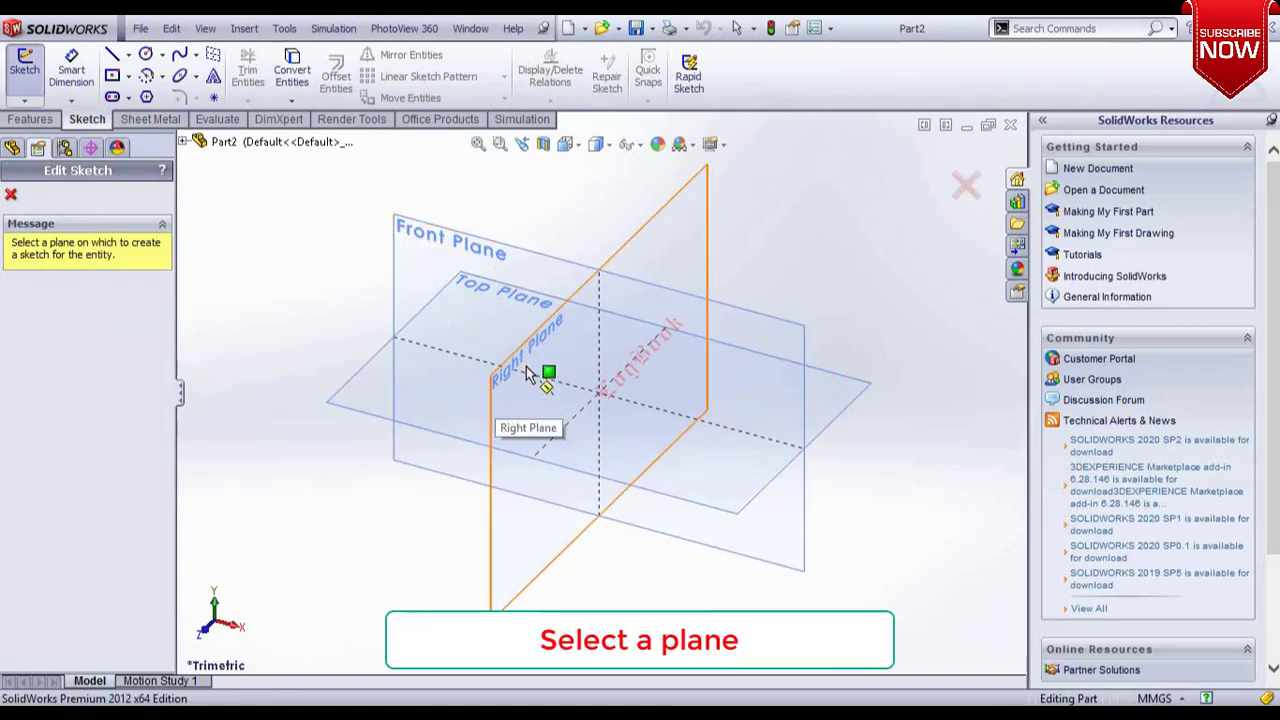
click(435, 258)
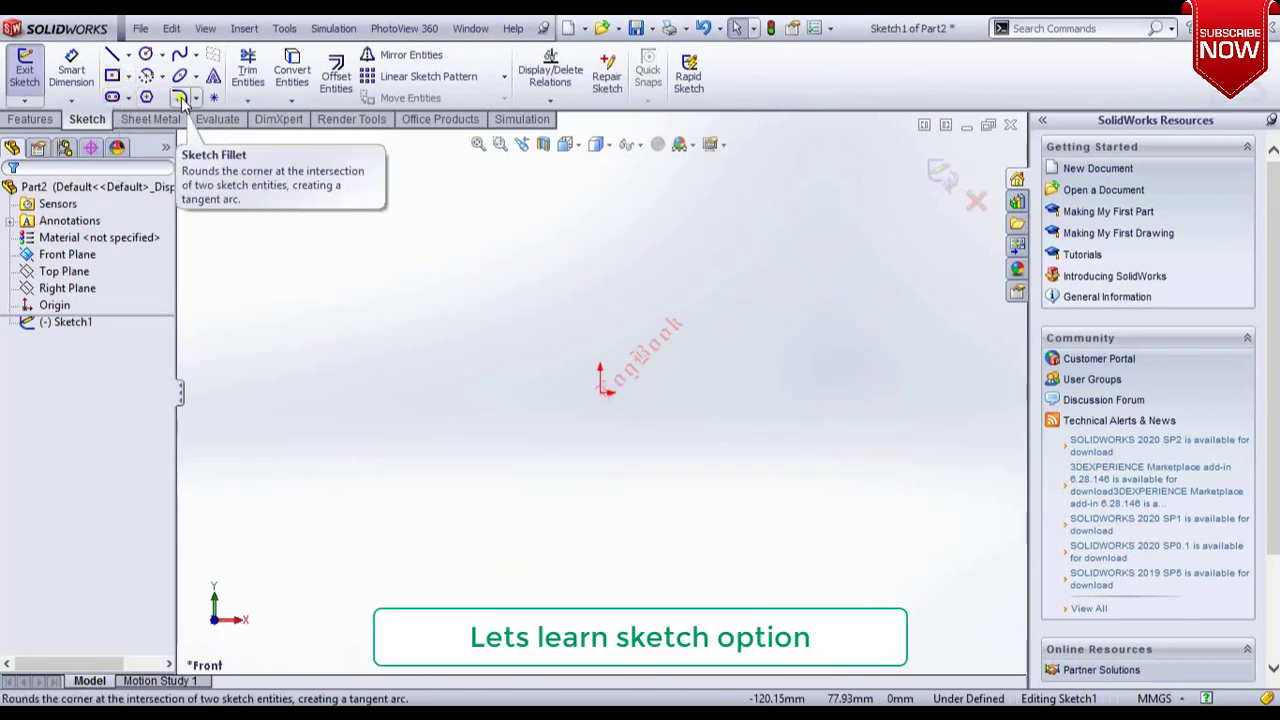
Draw a horizontal line from the origin to the right, about 41 mm long.
click(128, 55)
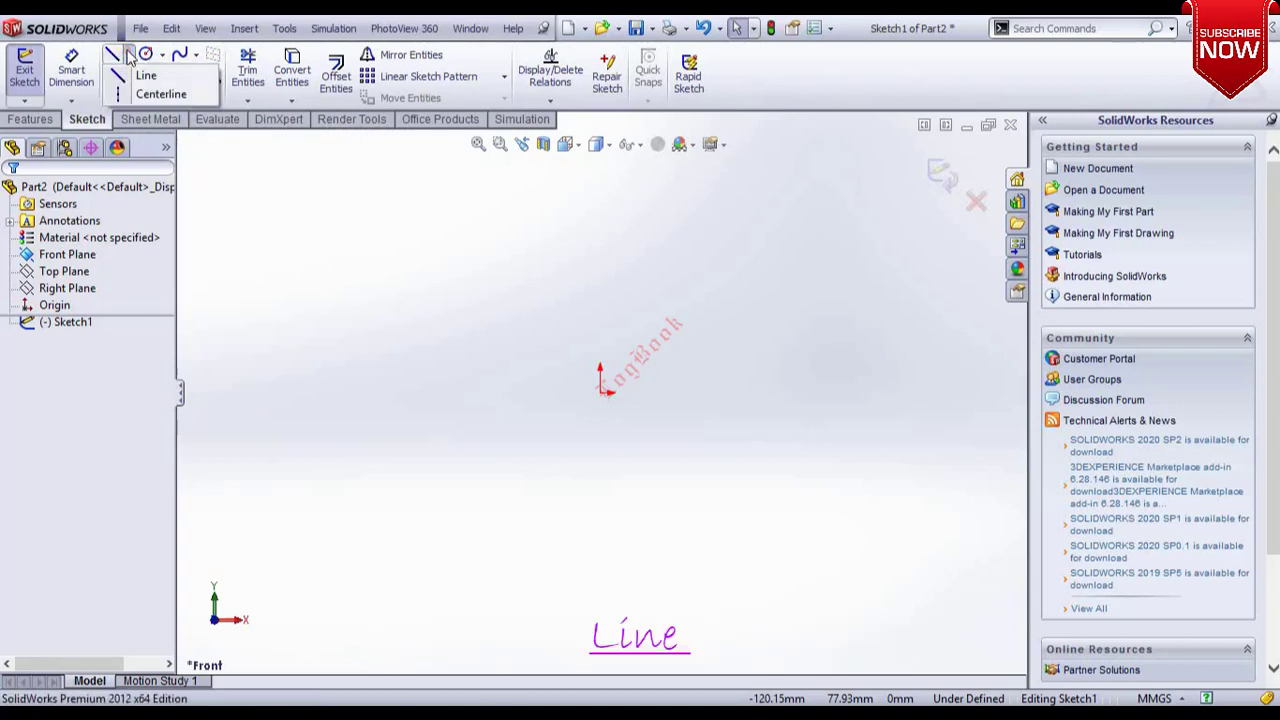
click(142, 76)
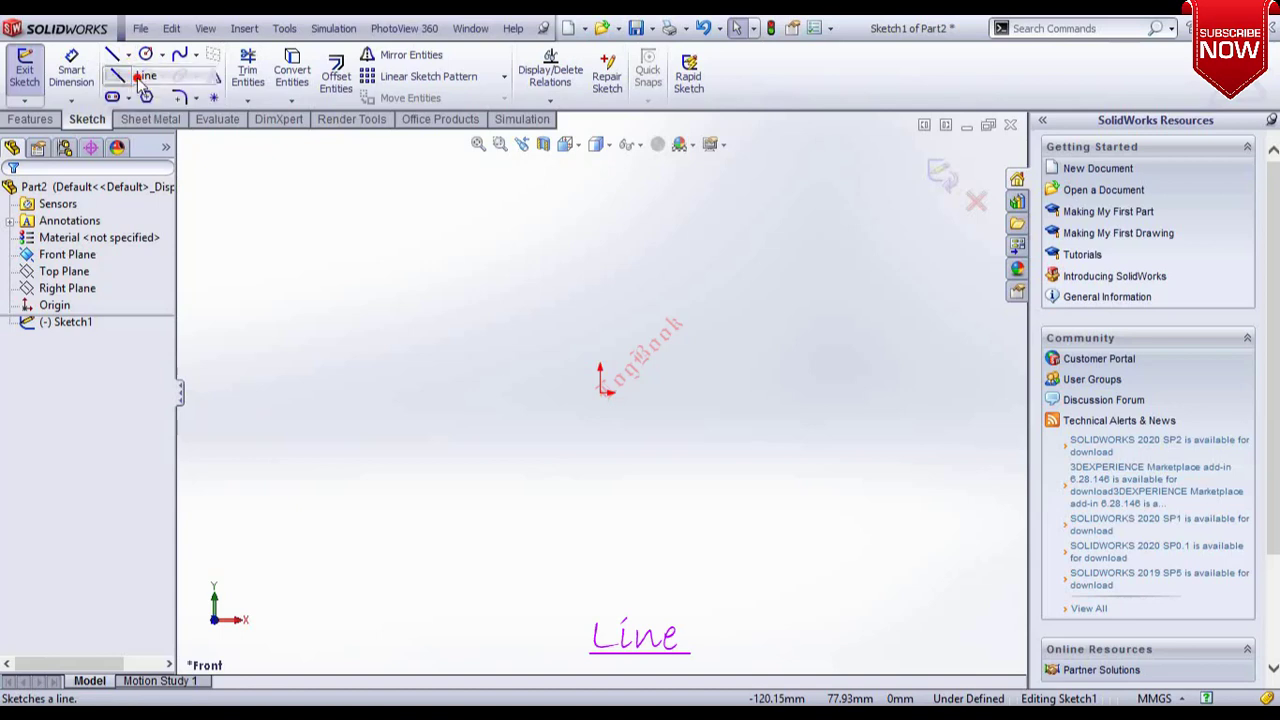
click(600, 392)
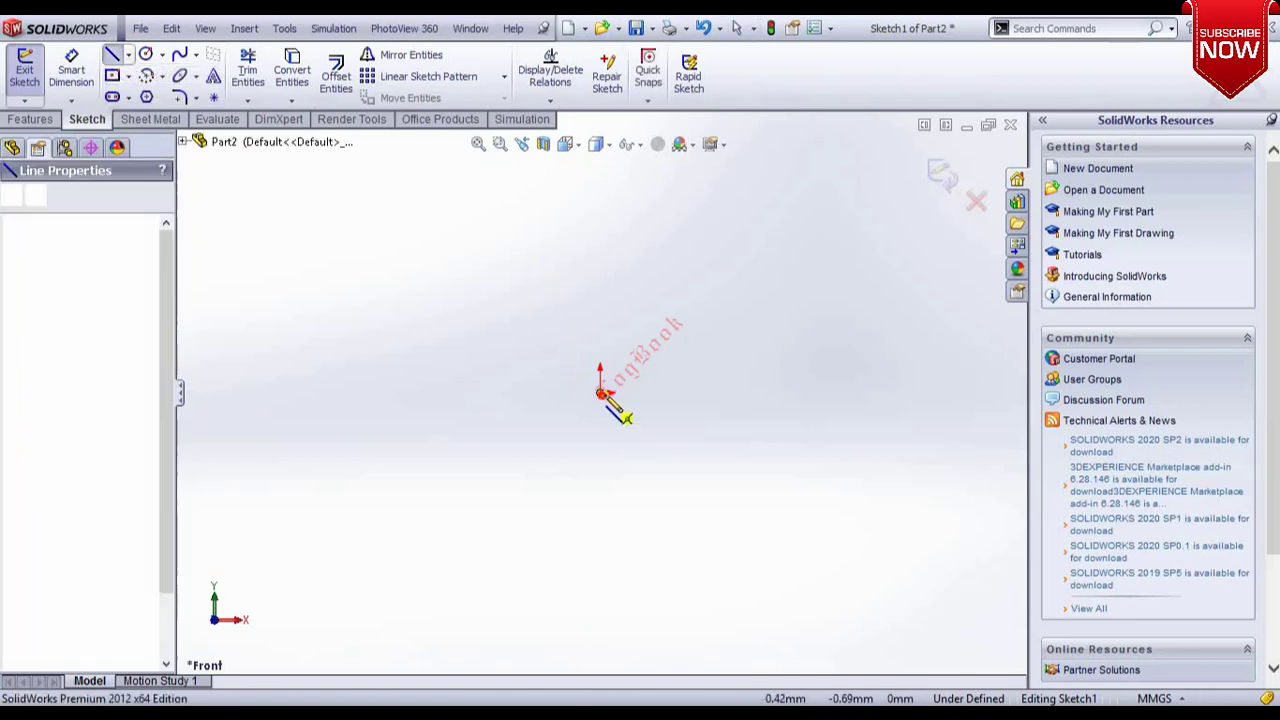
click(738, 393)
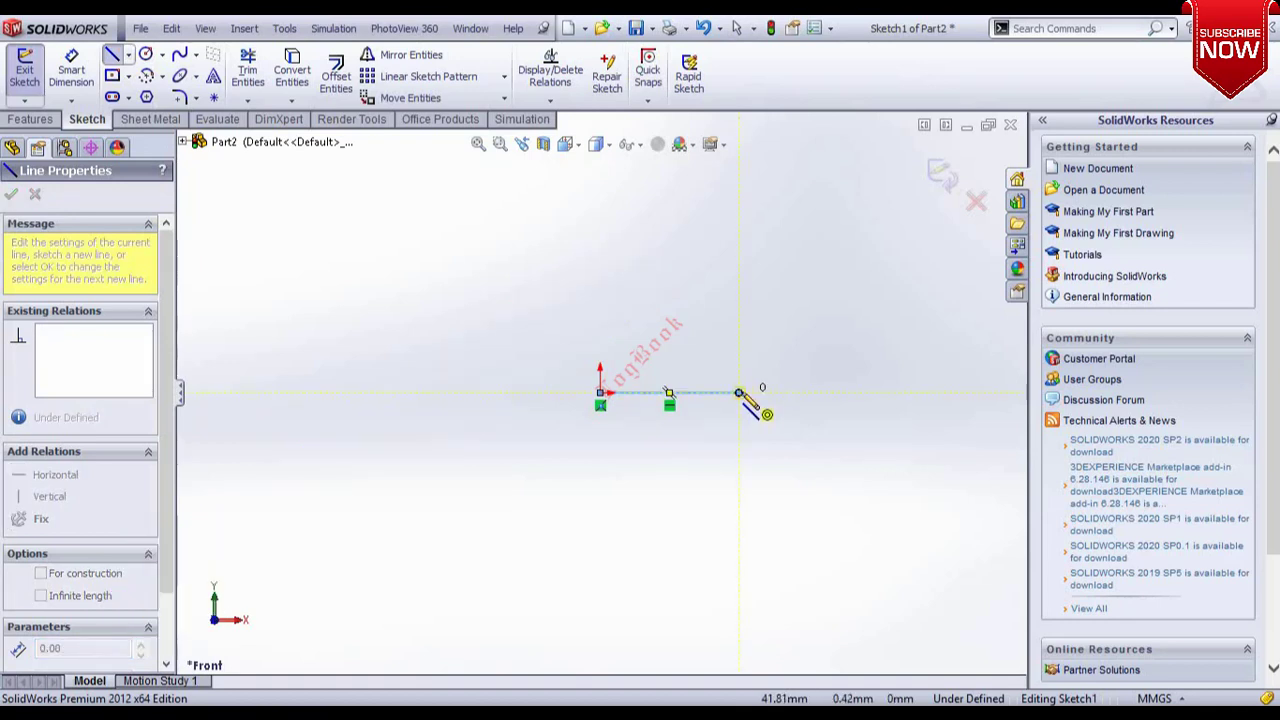
double_click(738, 392)
key(Escape)
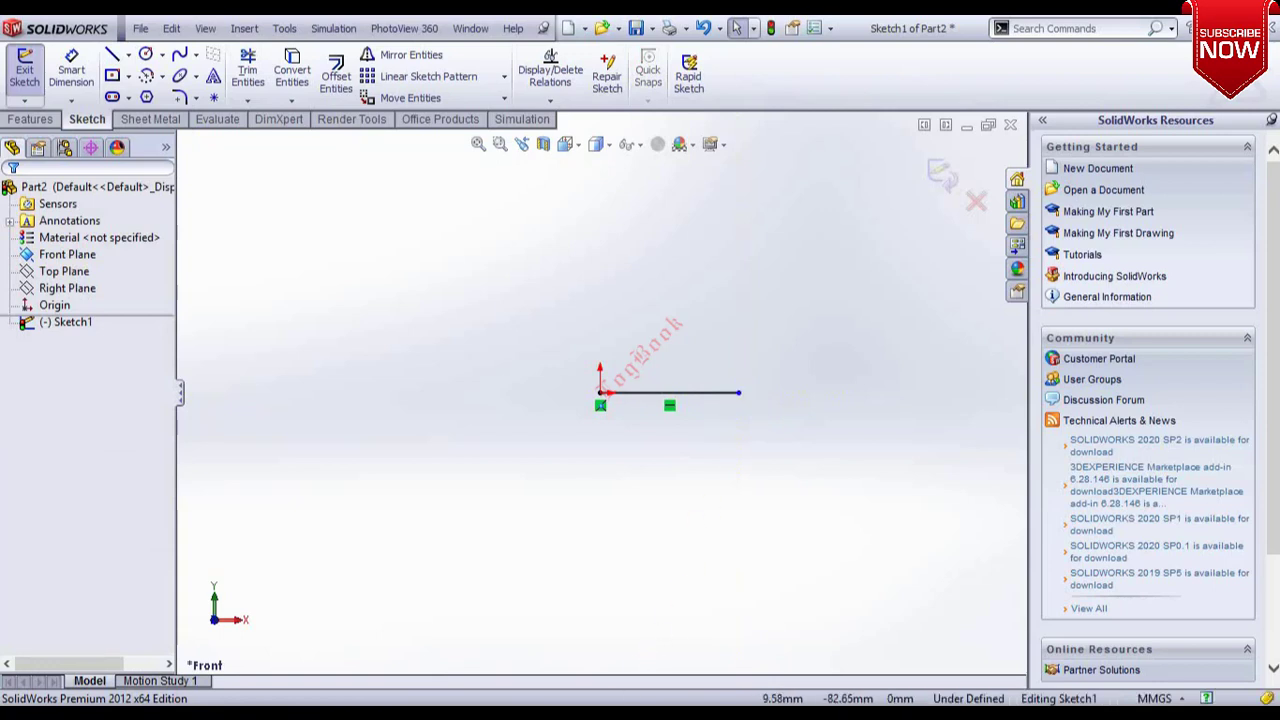
Draw a horizontal centerline from the origin to the left, about 55 mm long.
click(128, 55)
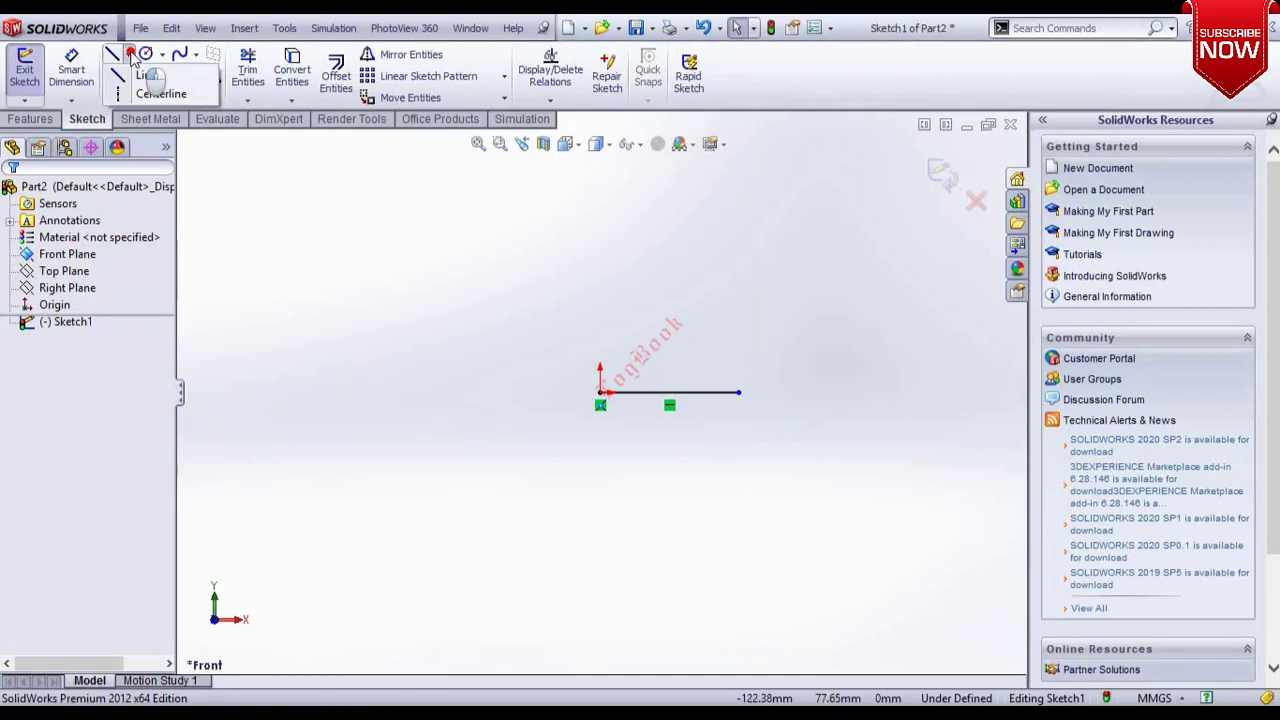
click(150, 93)
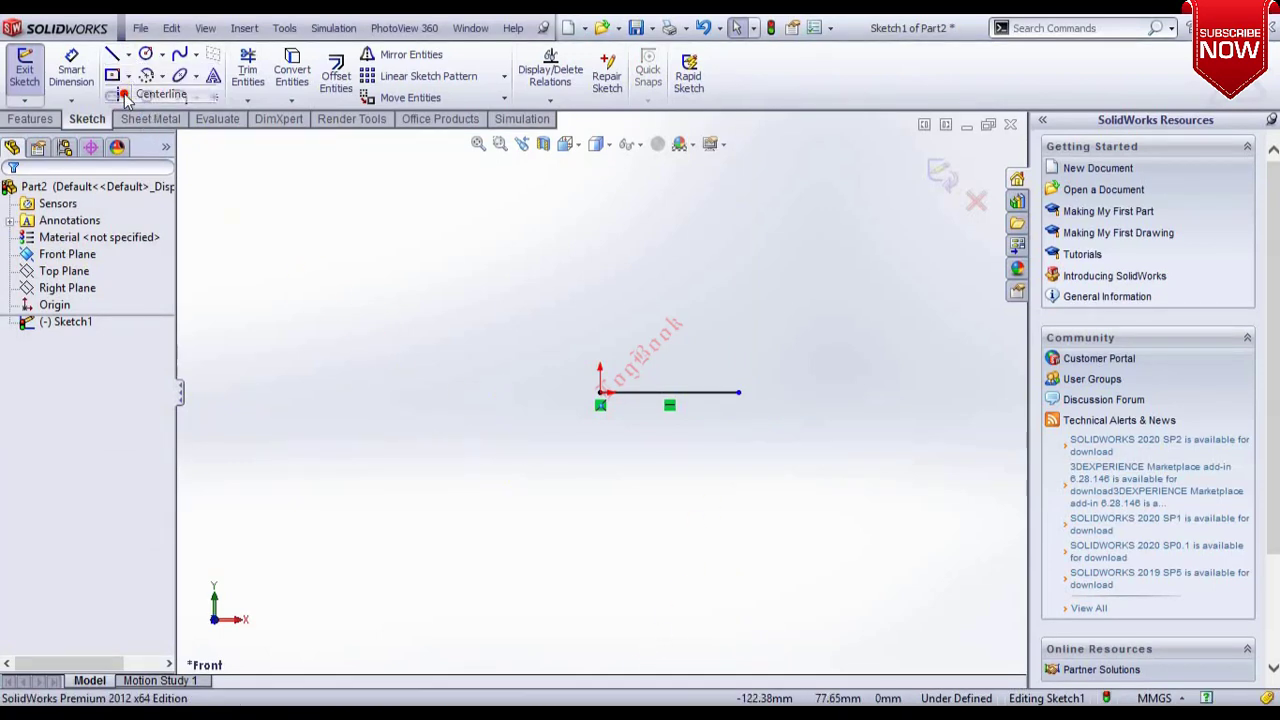
click(600, 392)
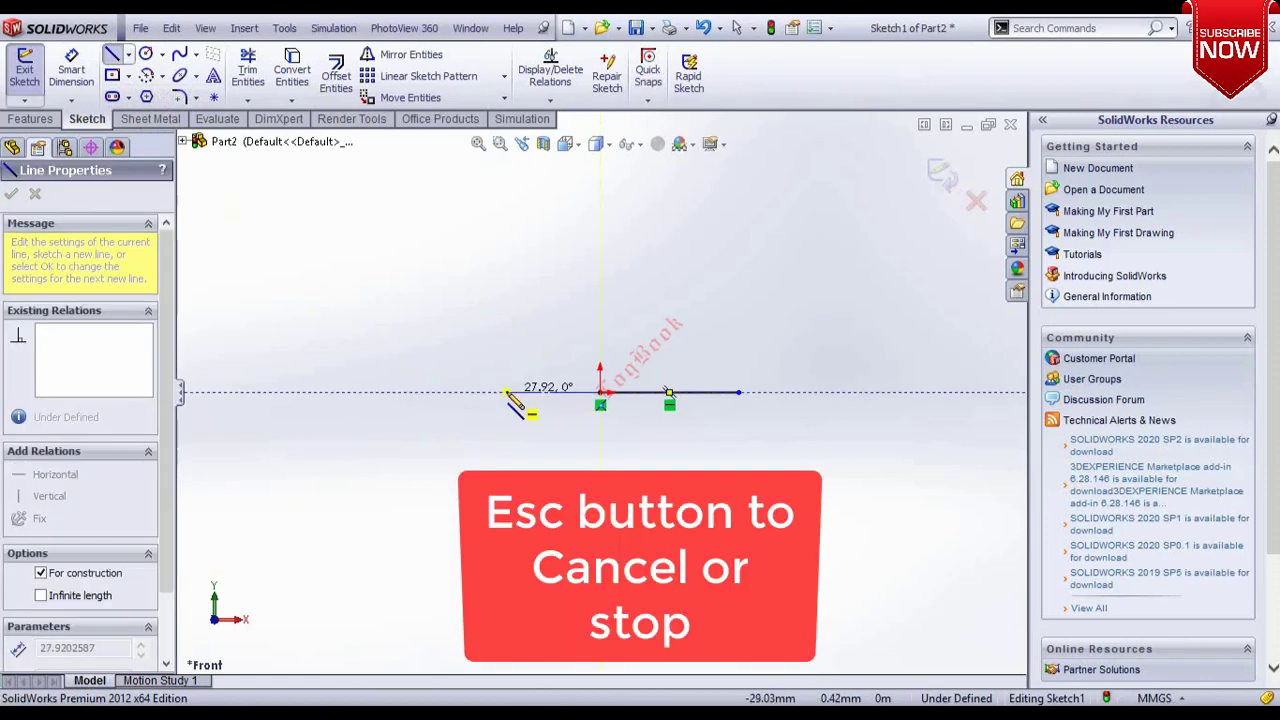
click(413, 392)
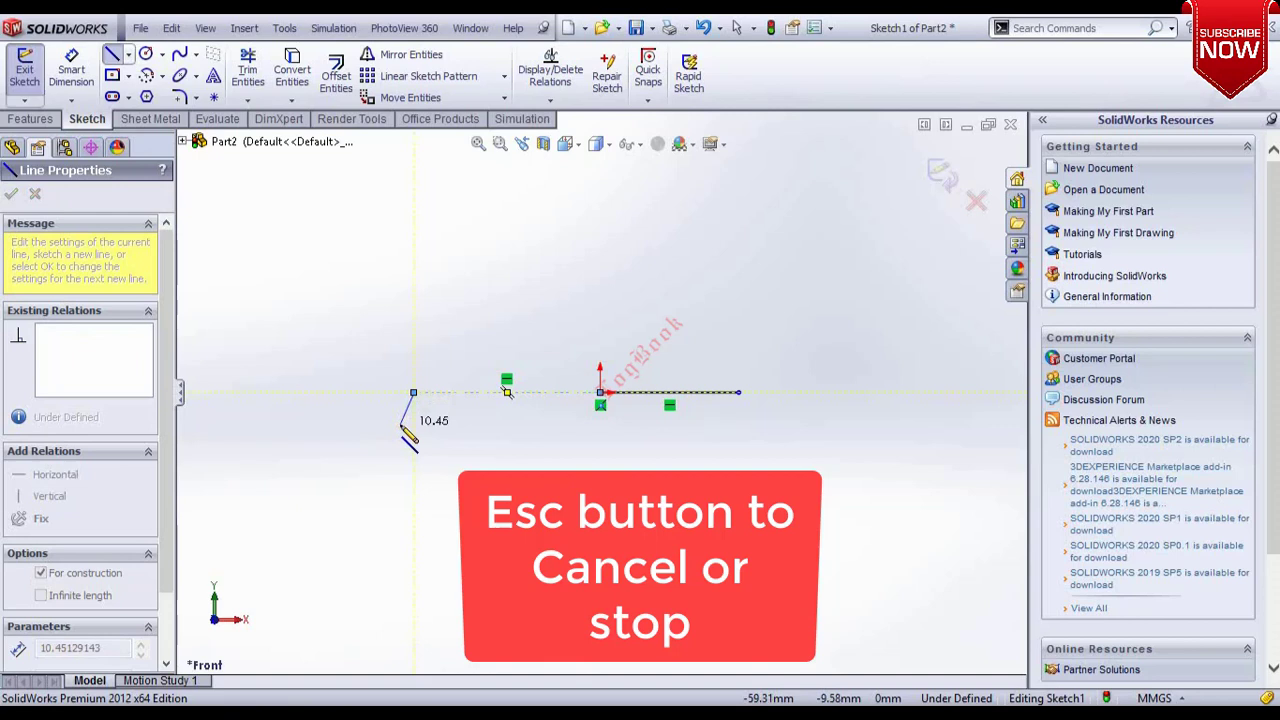
key(Escape)
Draw a circle centred on the right end of the line and set its radius to 20 mm.
click(161, 54)
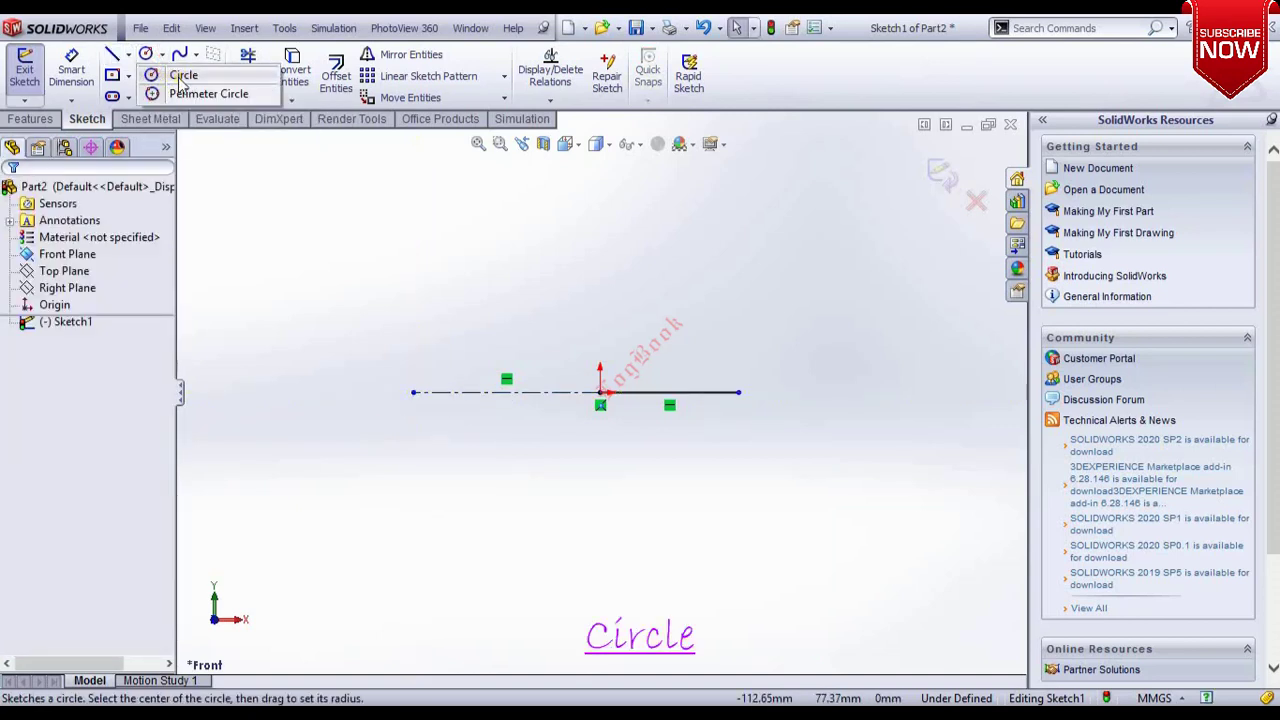
click(181, 77)
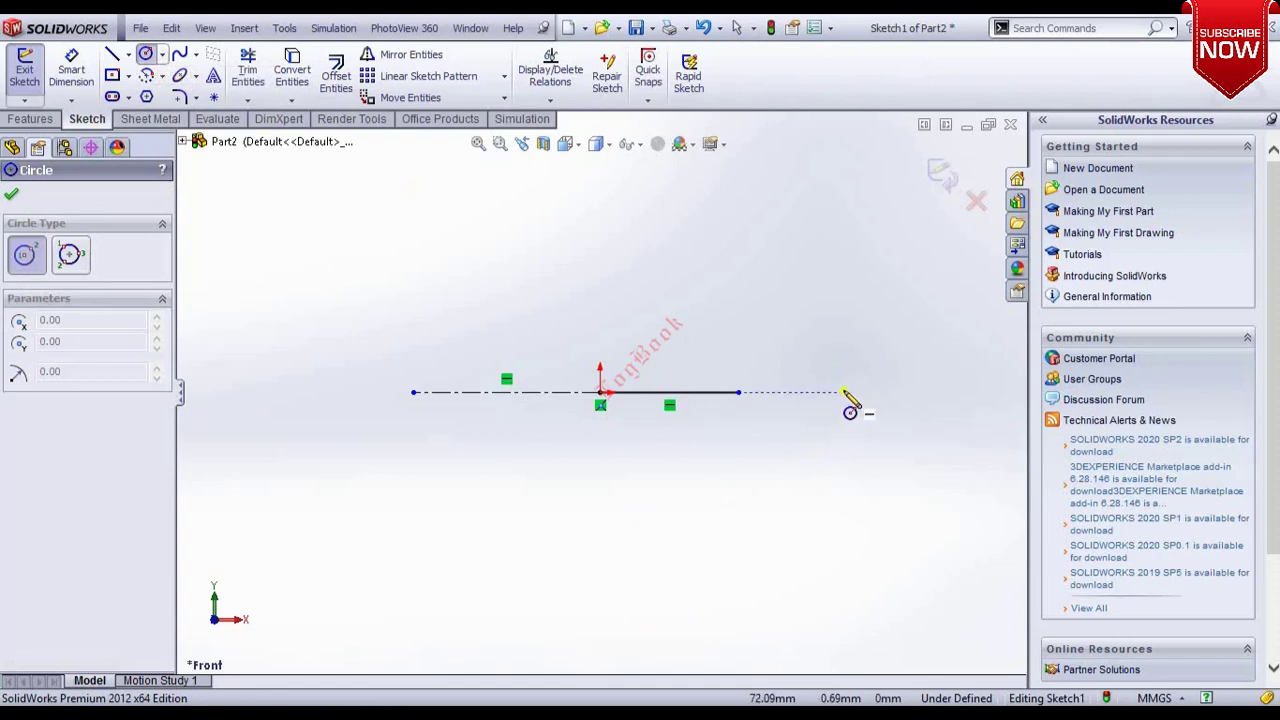
click(739, 392)
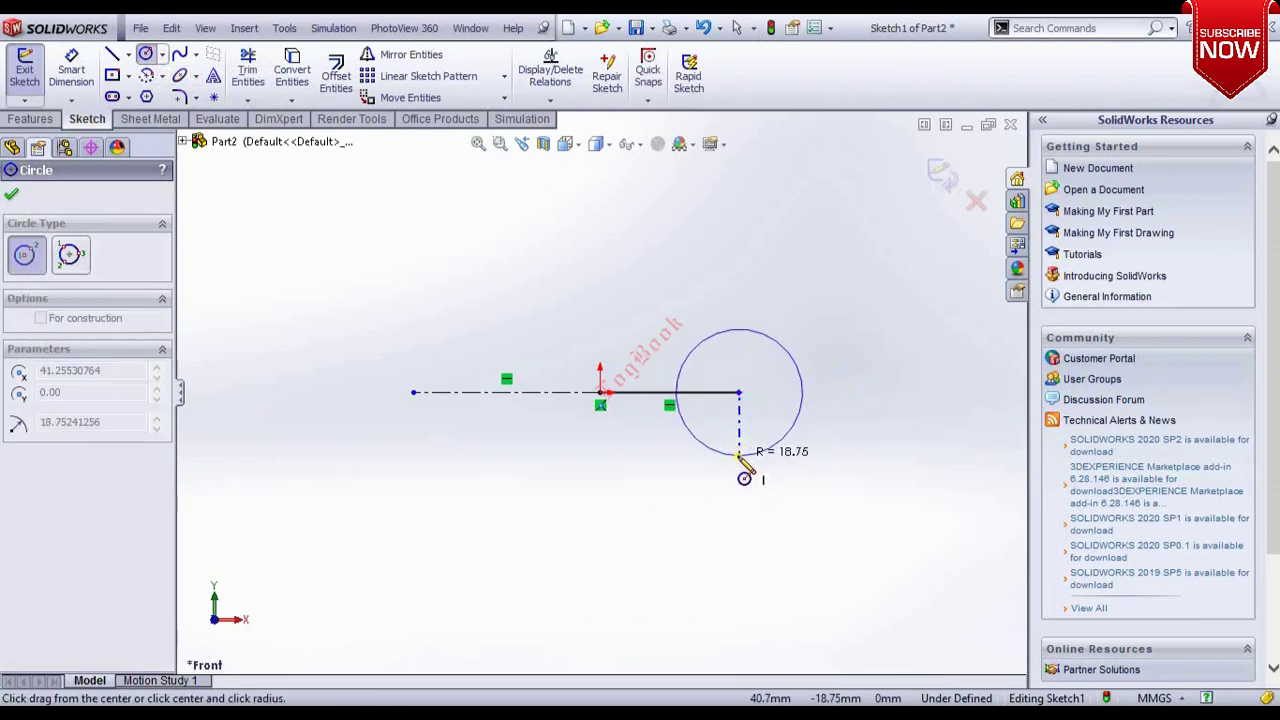
click(739, 456)
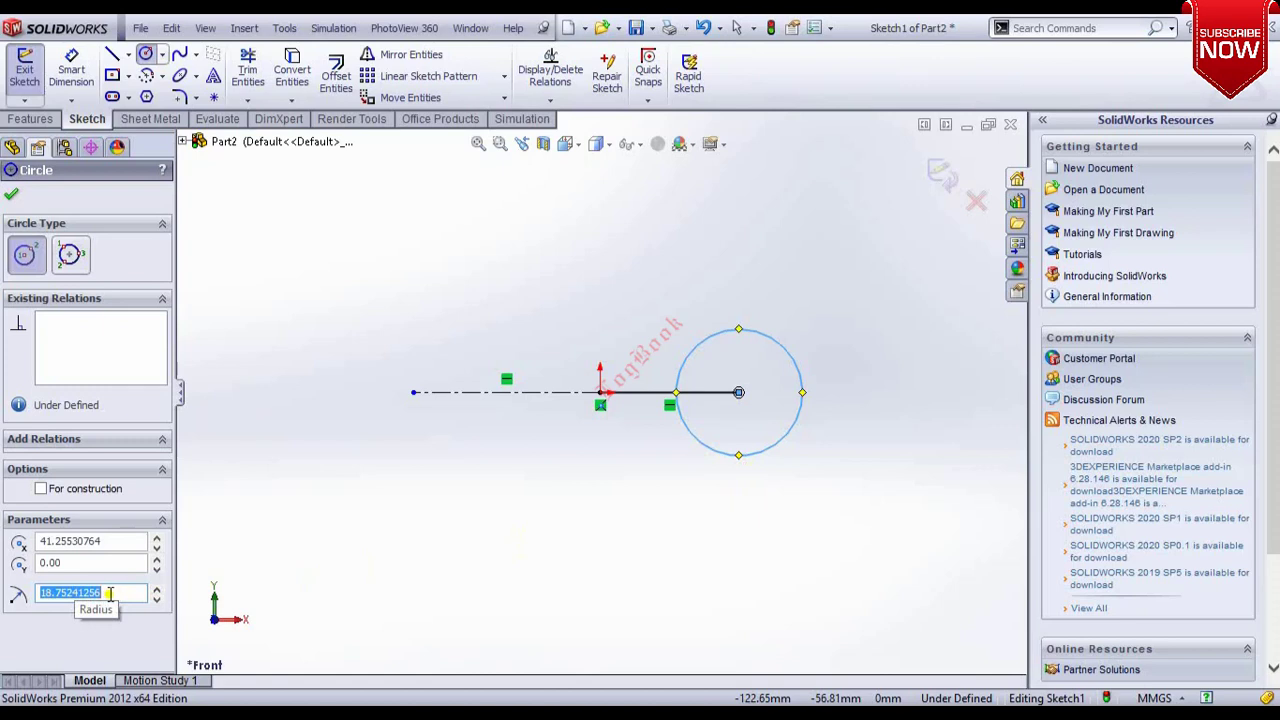
text(20)
key(Return)
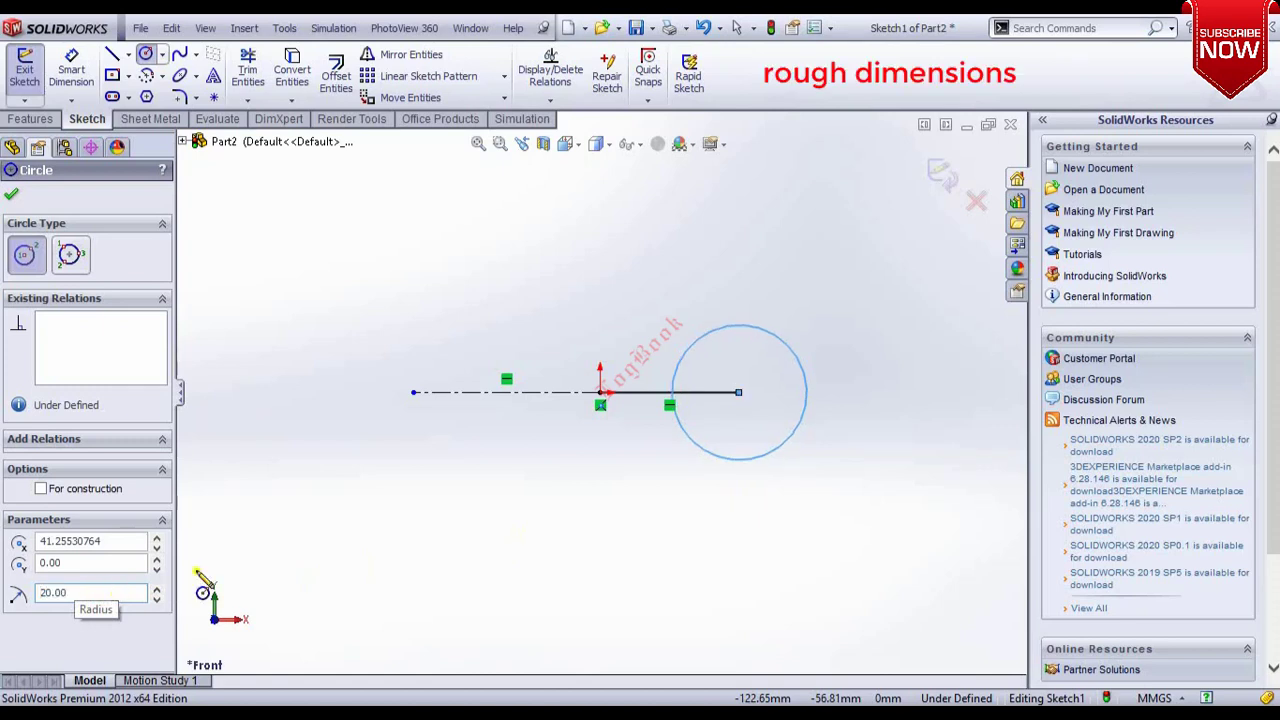
key(Escape)
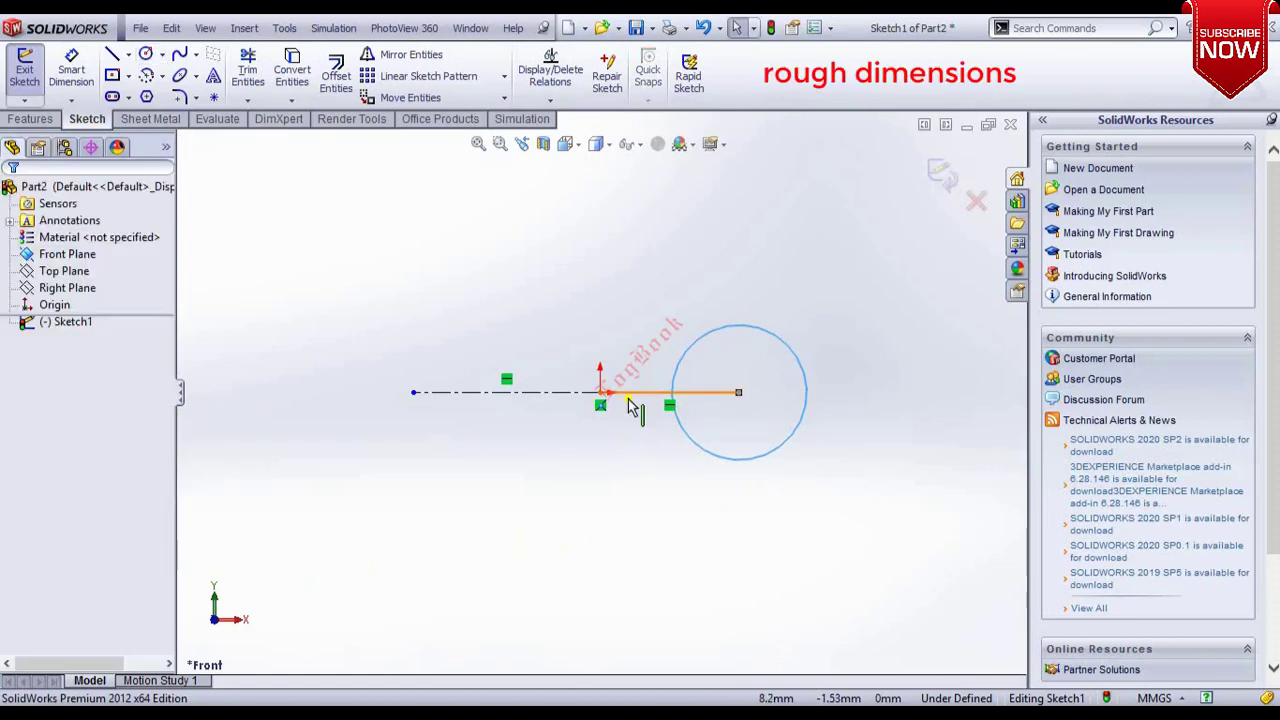
Set the solid horizontal line's length to 40 mm.
click(629, 397)
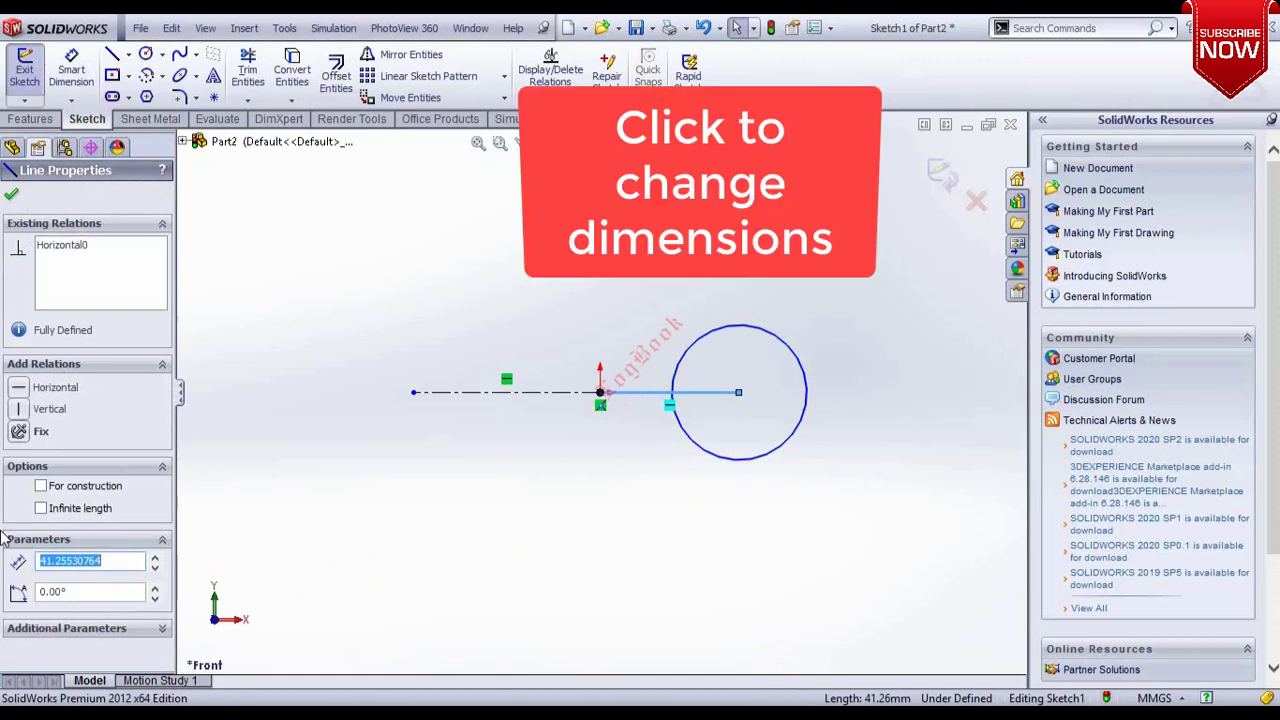
text(40)
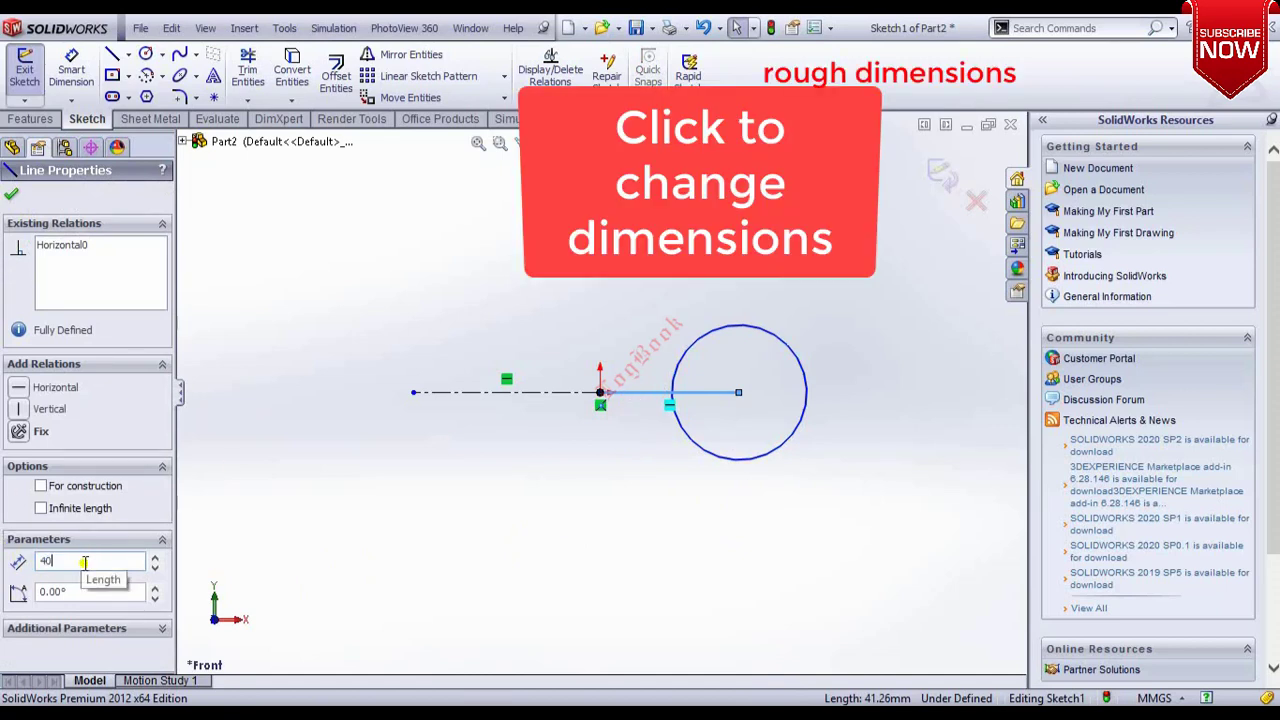
key(Return)
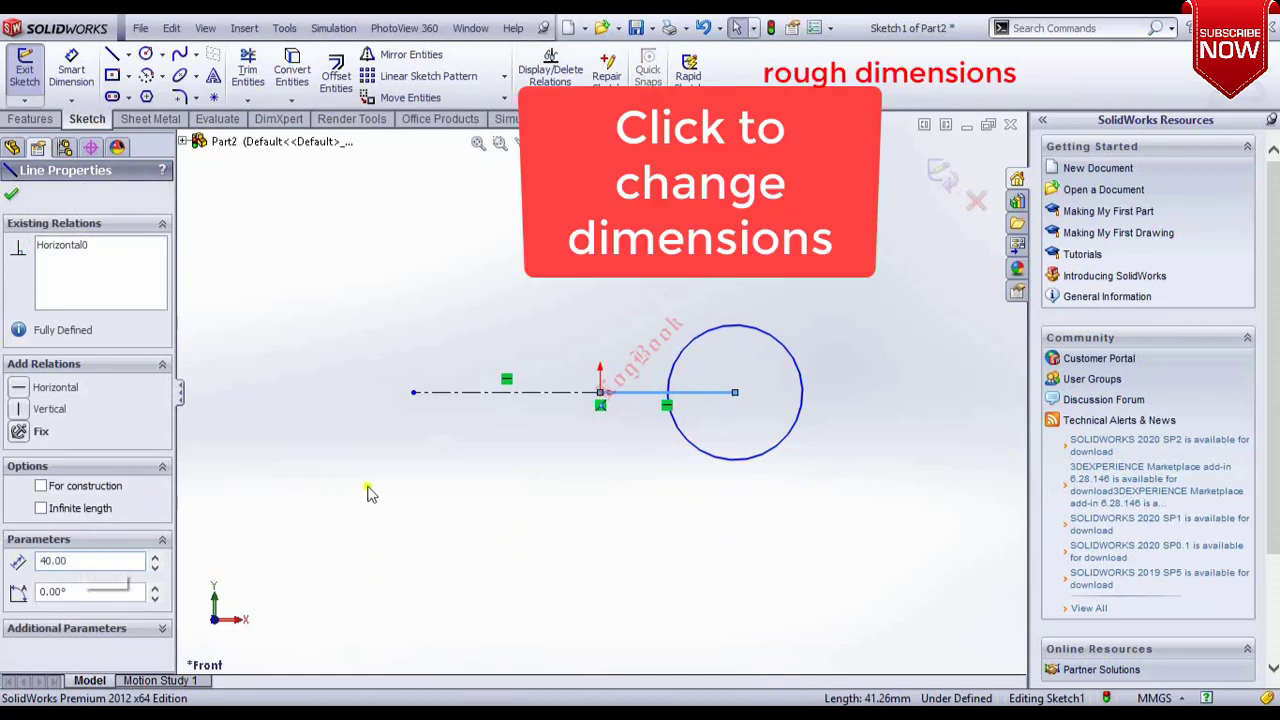
Set the centerline's length to 40 mm.
click(475, 396)
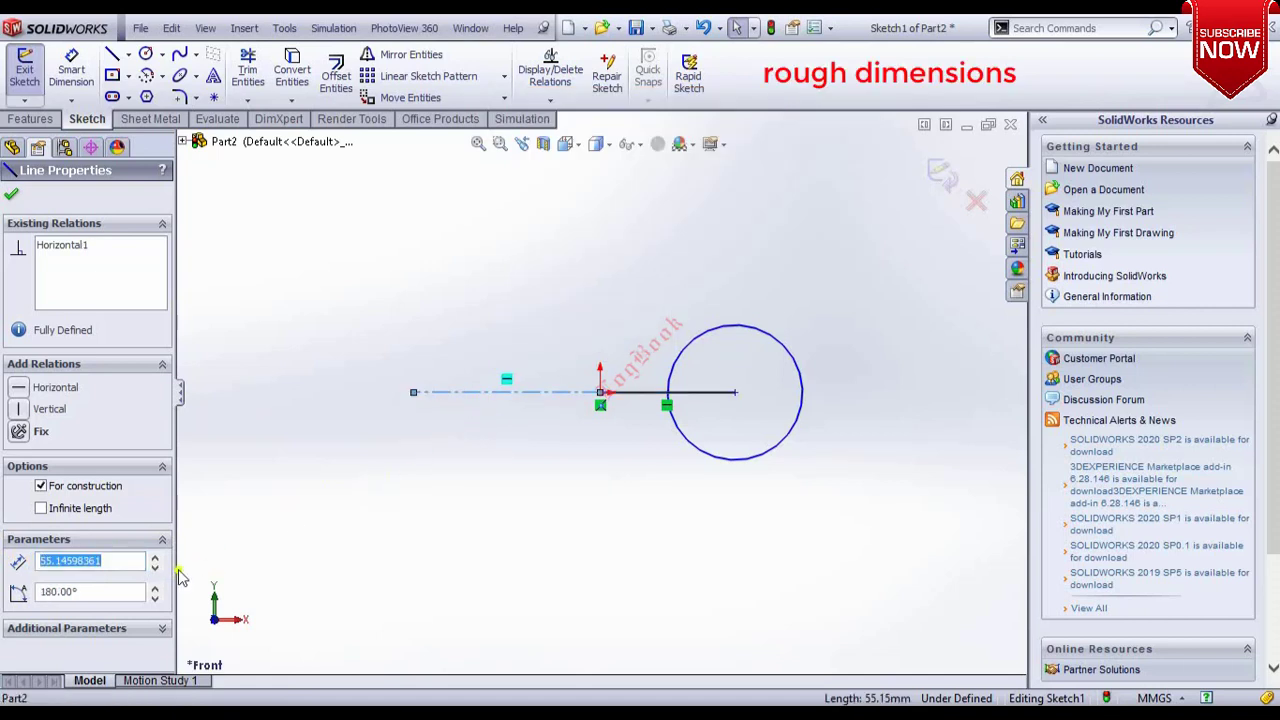
text(40)
key(Return)
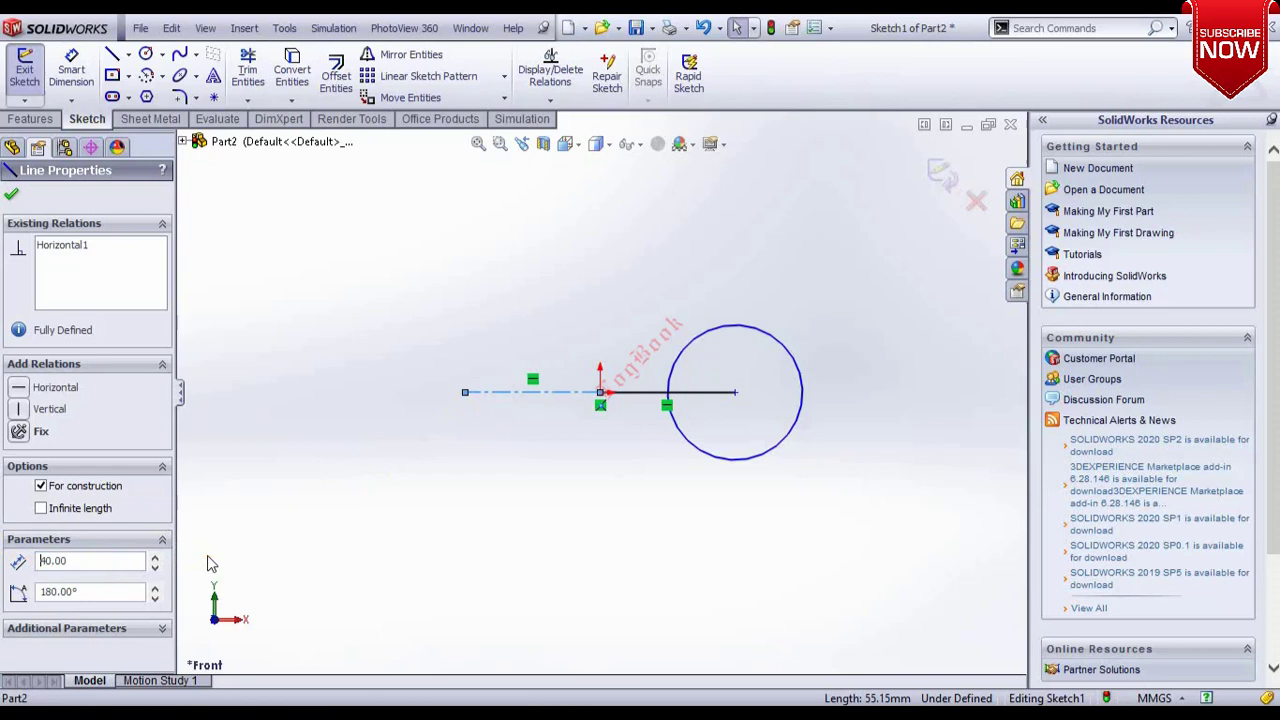
click(491, 460)
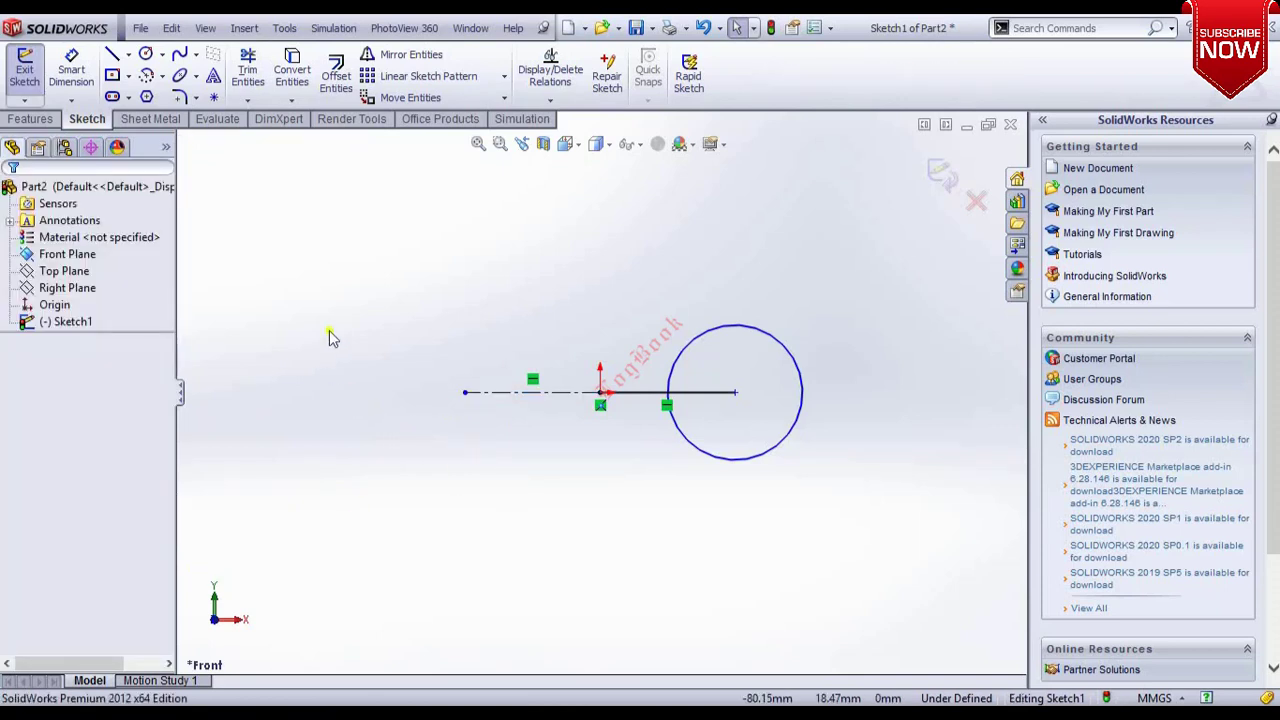
Draw a perimeter circle through three points, starting at the centerline's left end.
click(161, 54)
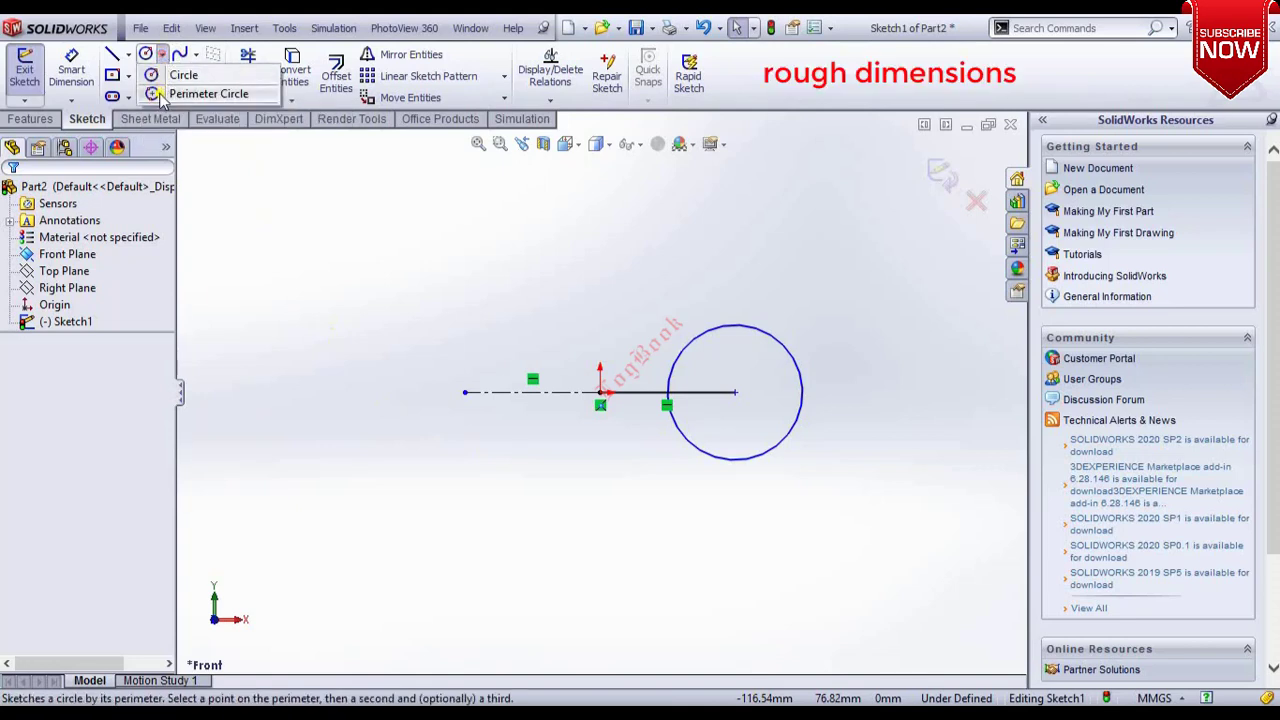
click(194, 95)
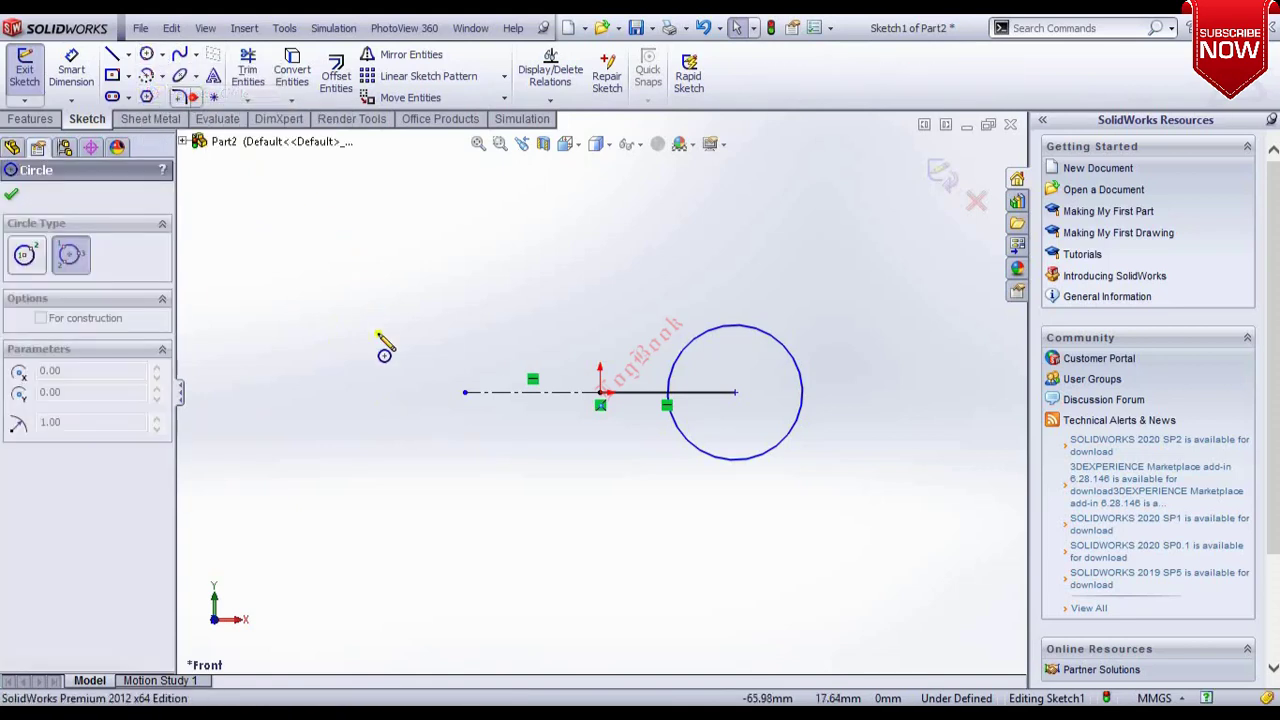
click(464, 393)
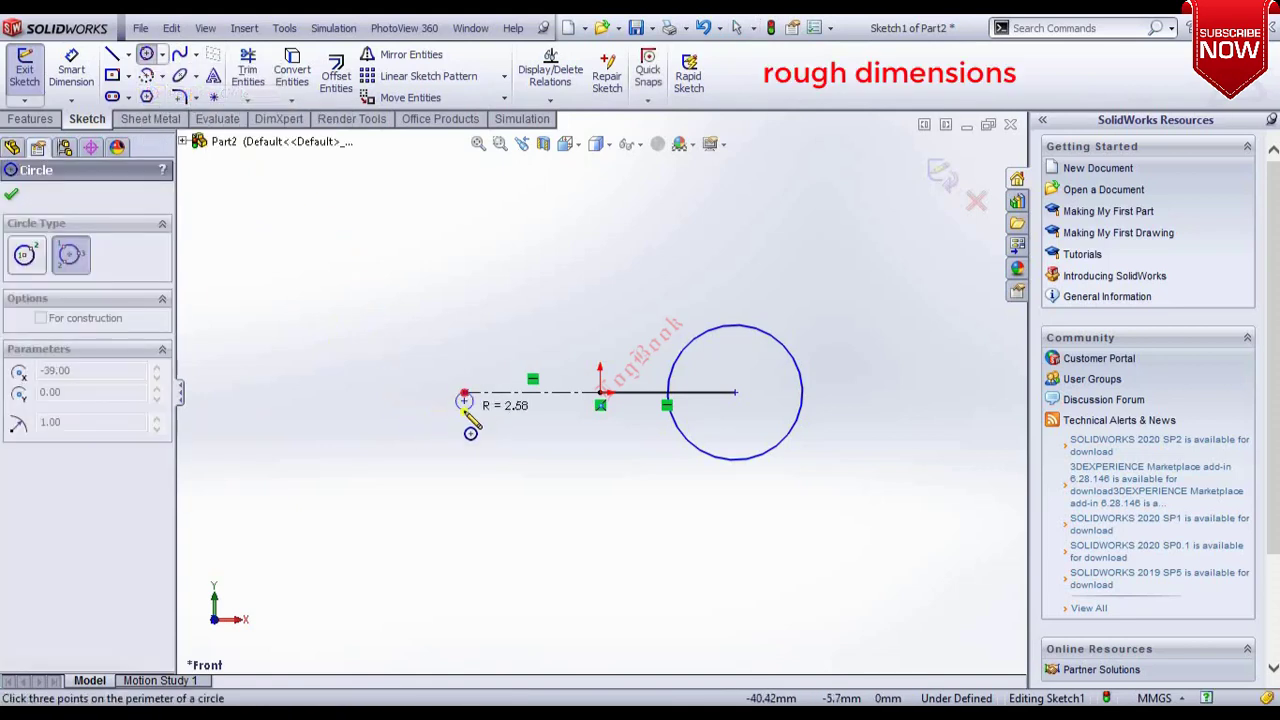
click(462, 531)
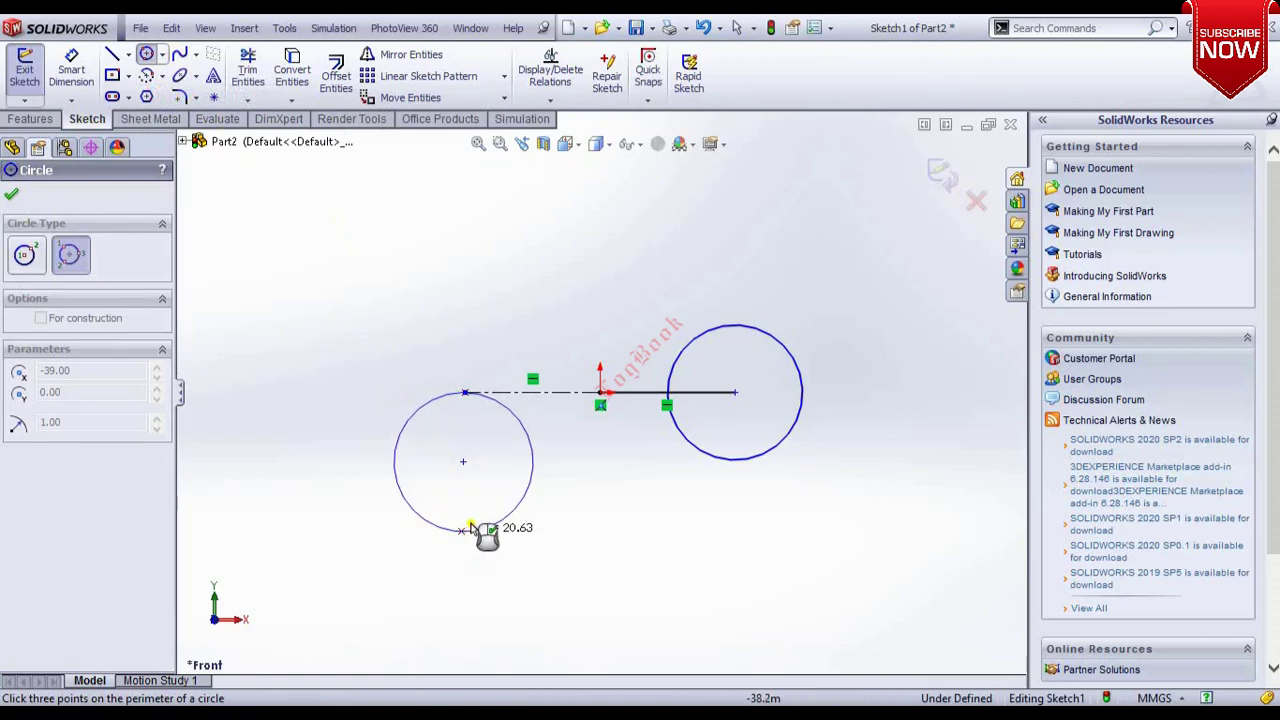
click(435, 459)
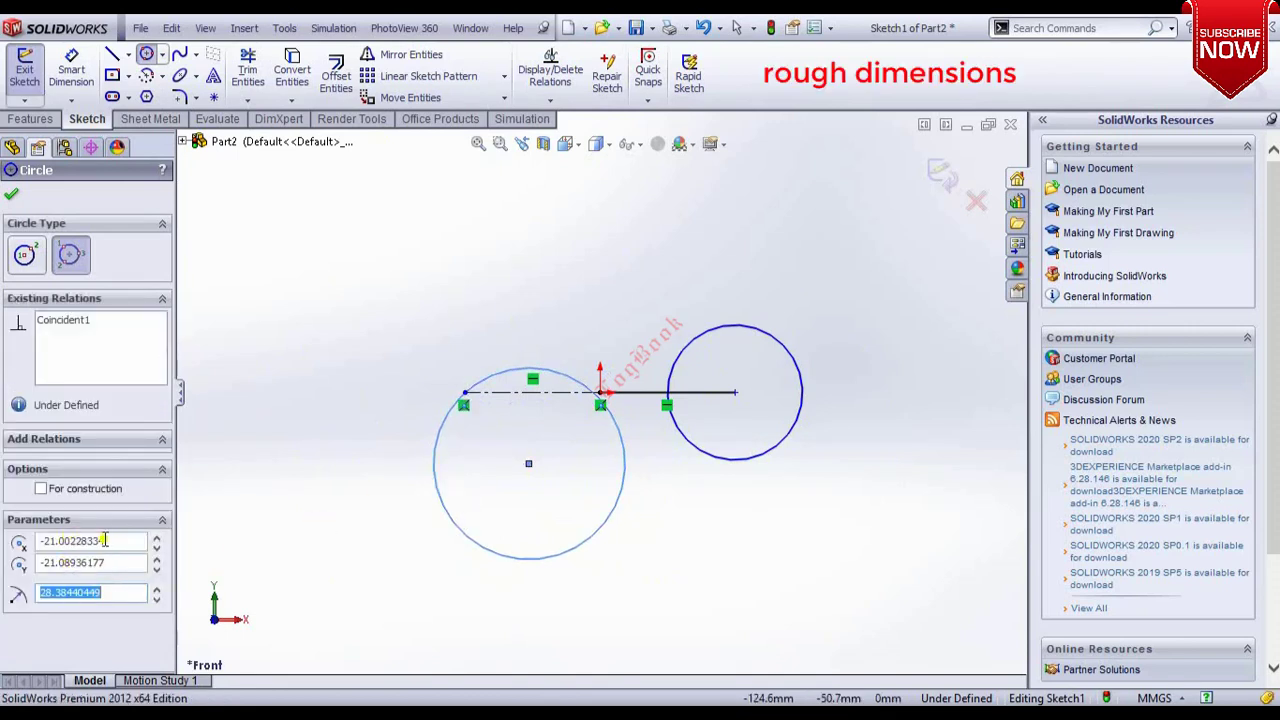
Set the perimeter circle's centre X and Y to 20 and its radius to 60 mm, then confirm.
drag(127, 541, 5, 540)
text(20)
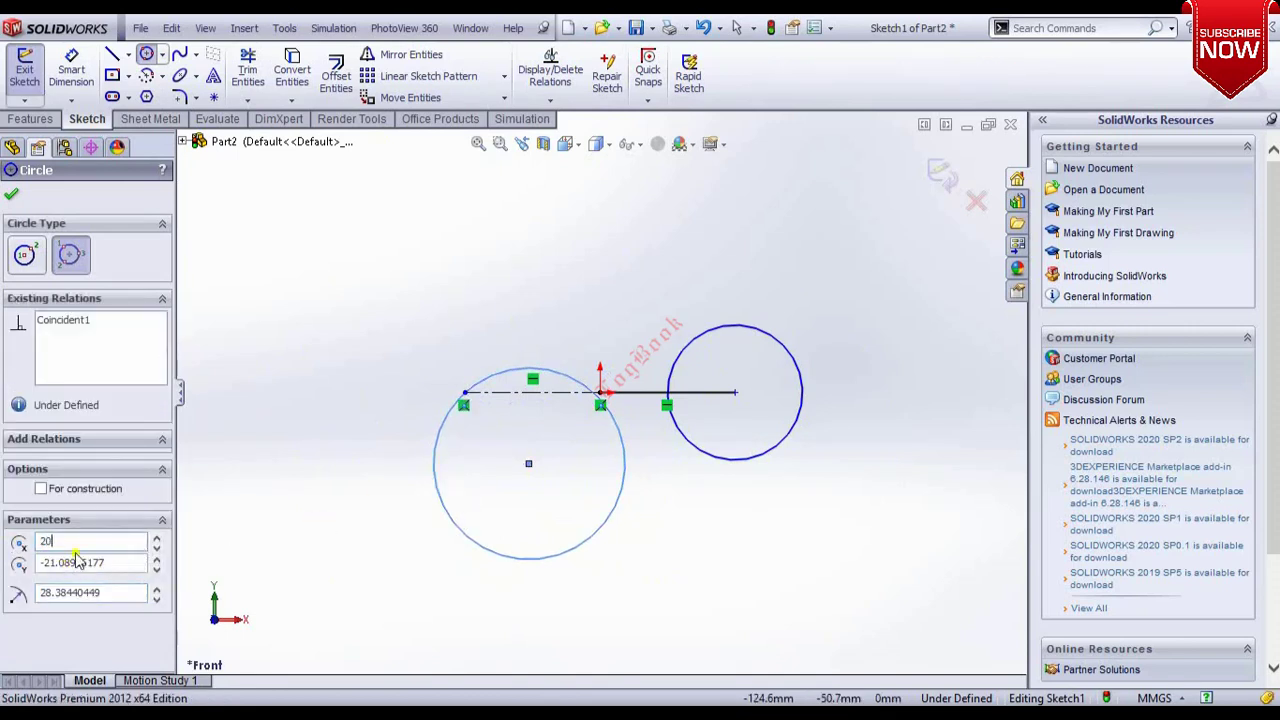
click(123, 561)
drag(118, 563, 12, 570)
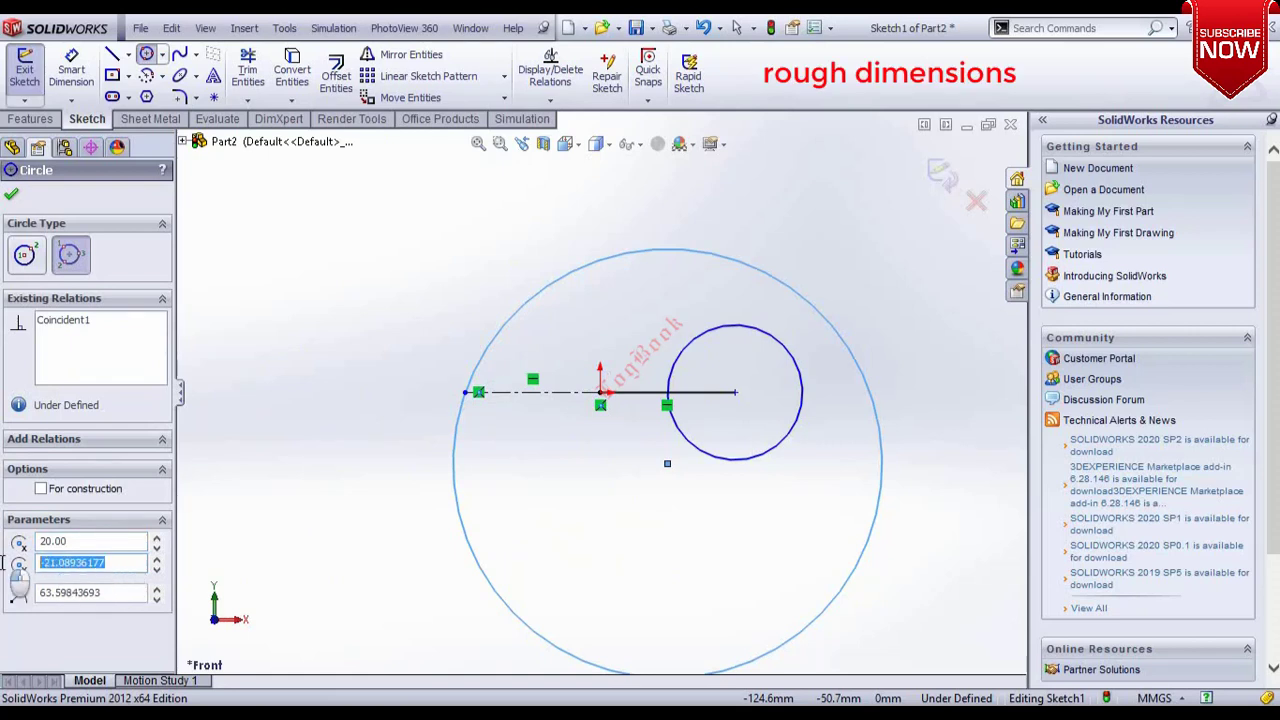
text(20)
key(Return)
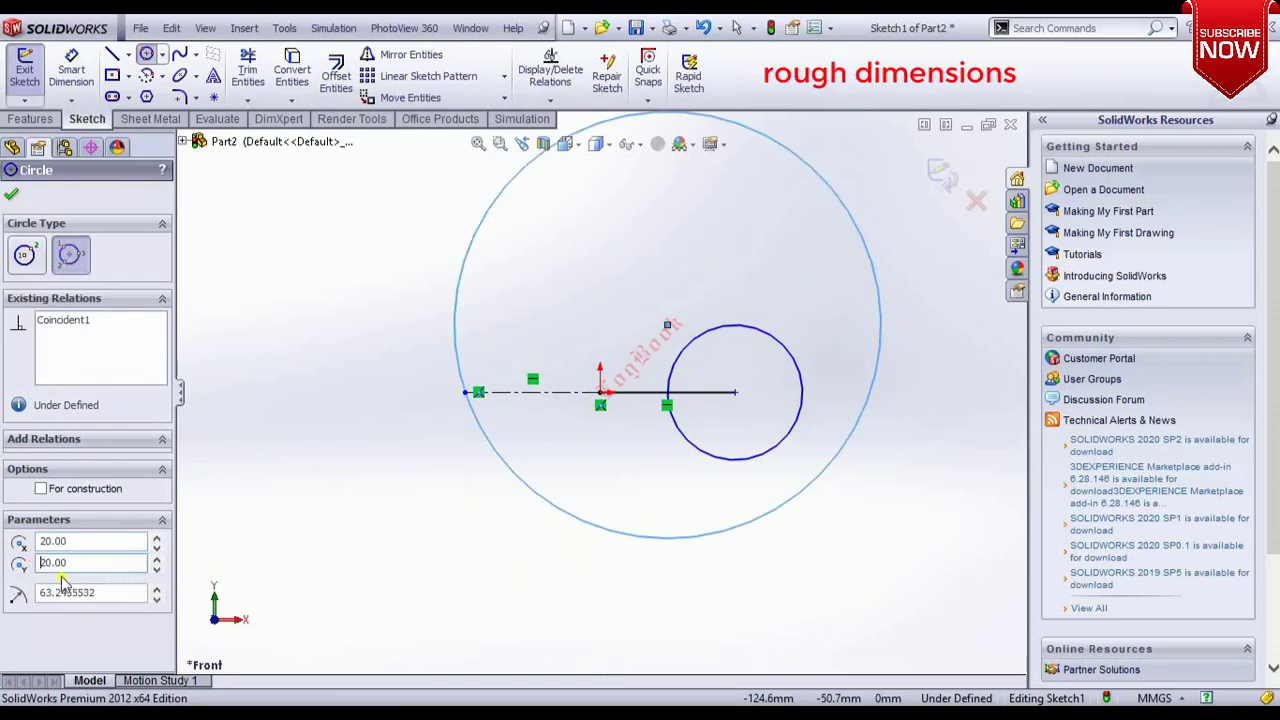
drag(95, 593, 12, 594)
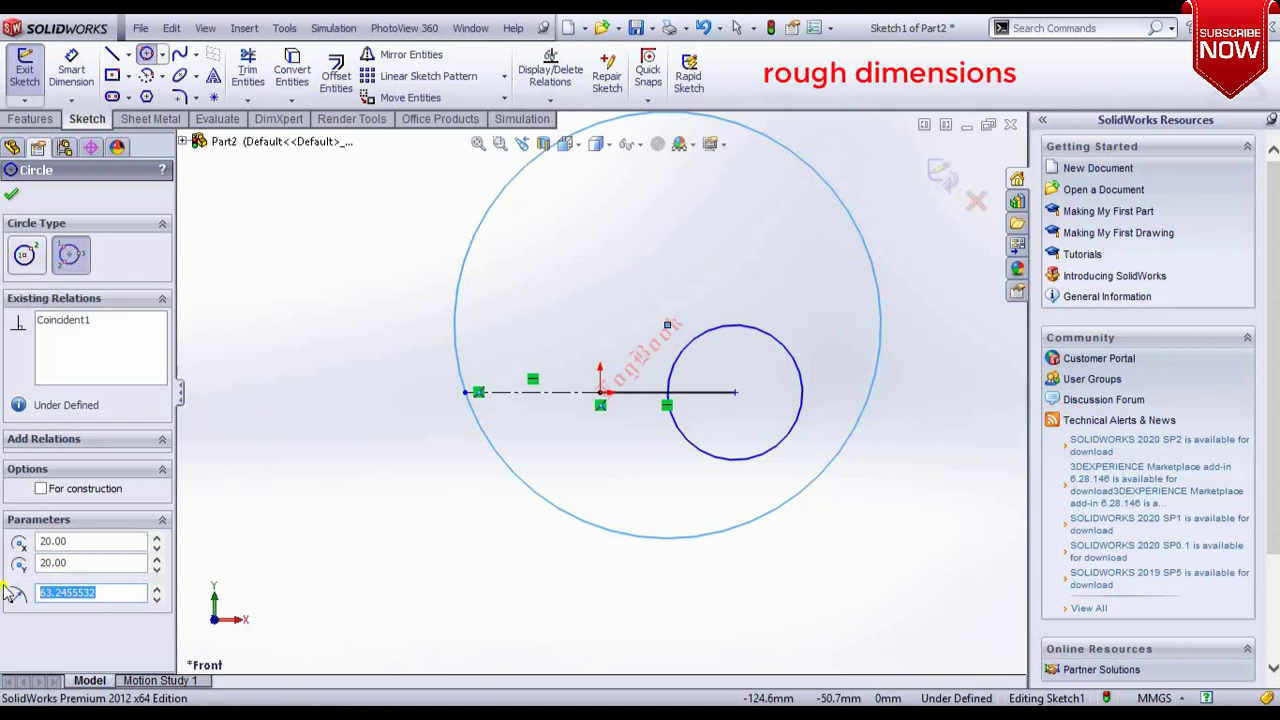
text(50)
key(Return)
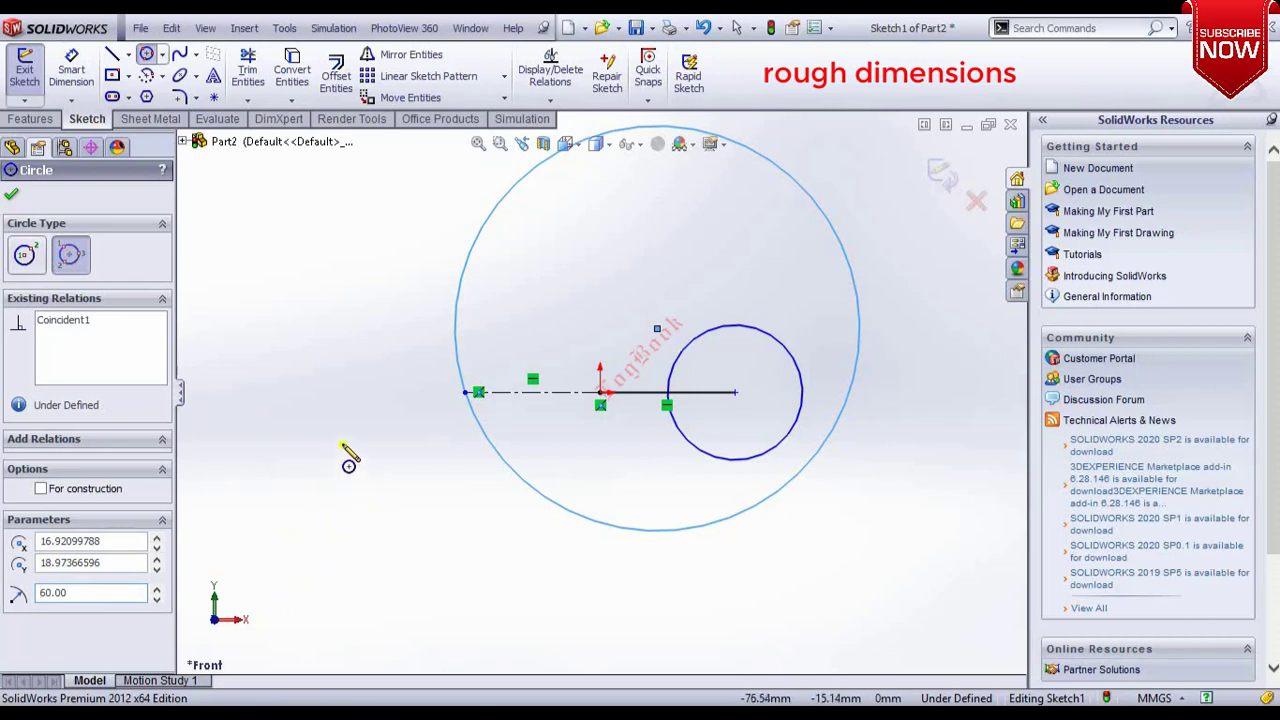
click(13, 196)
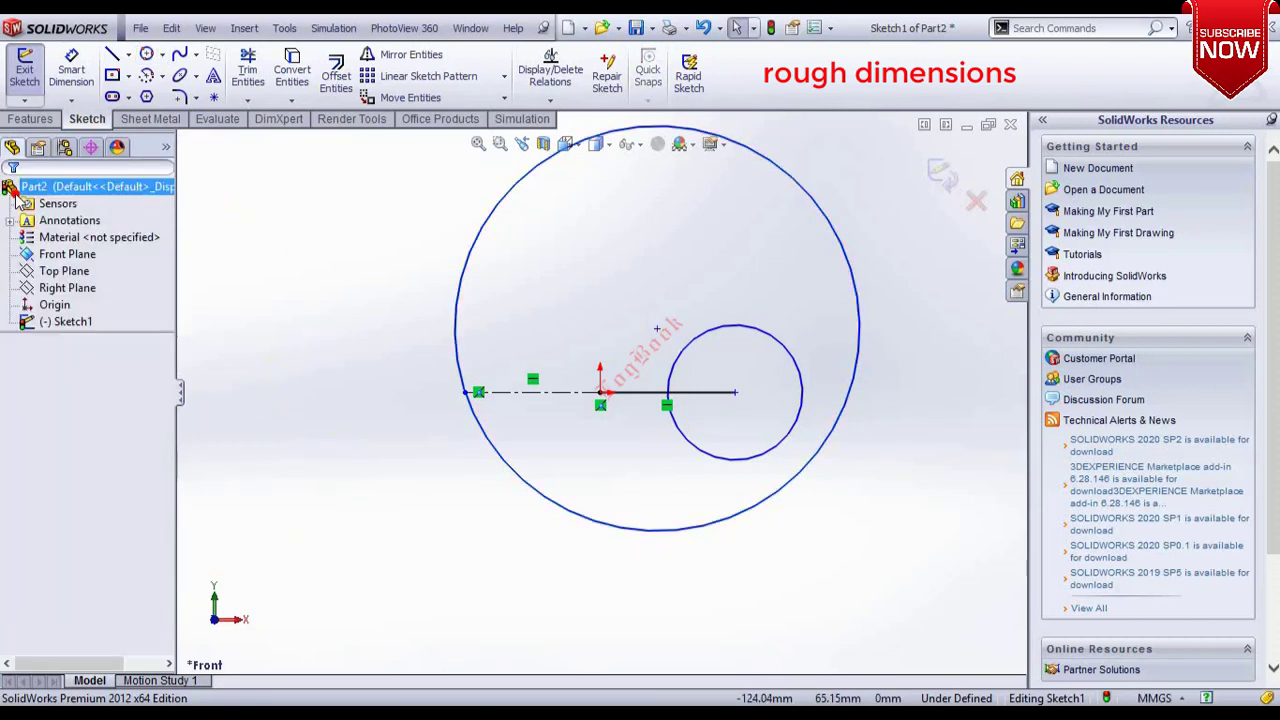
Draw a looping spline starting at the small circle's centre through points inside the large circle.
click(735, 392)
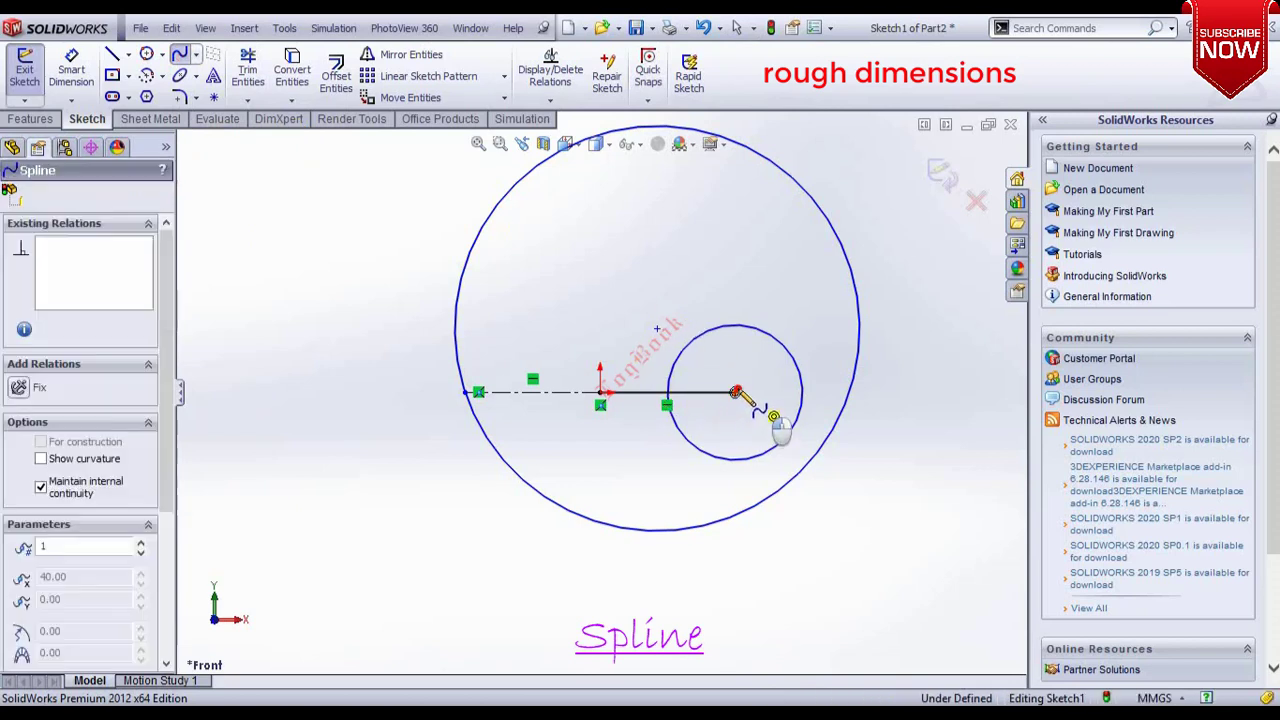
click(657, 329)
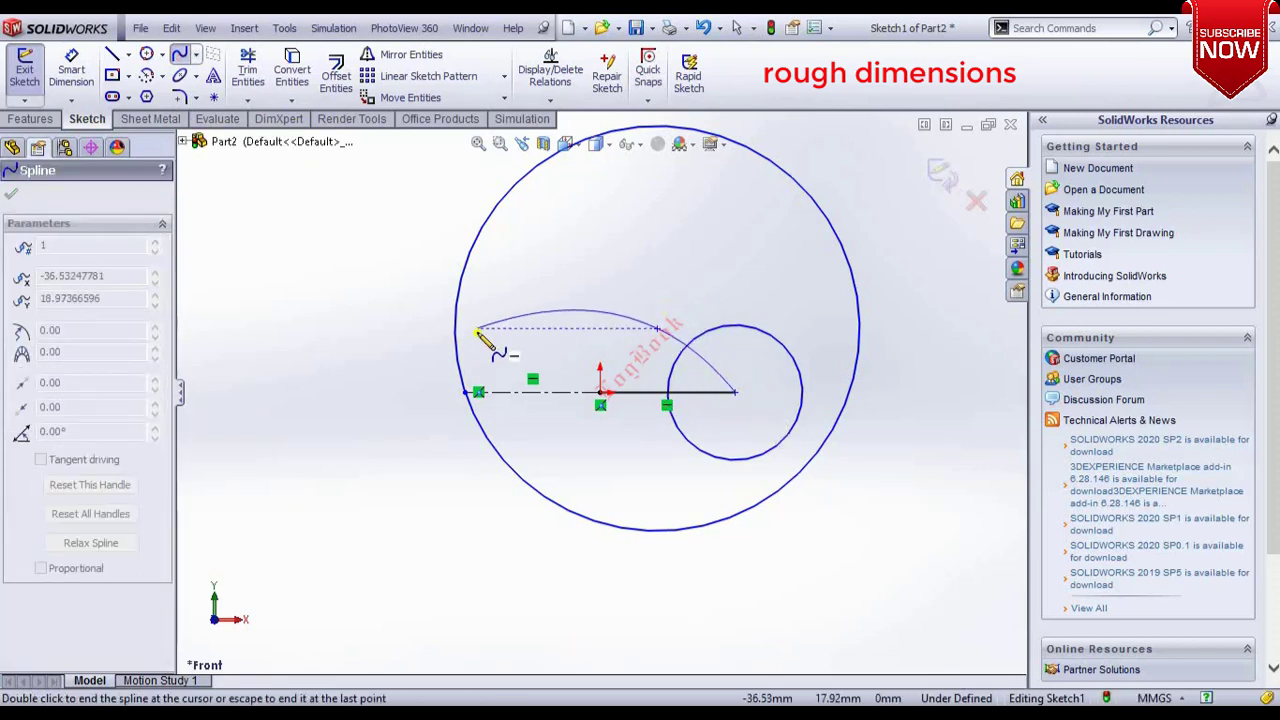
click(474, 391)
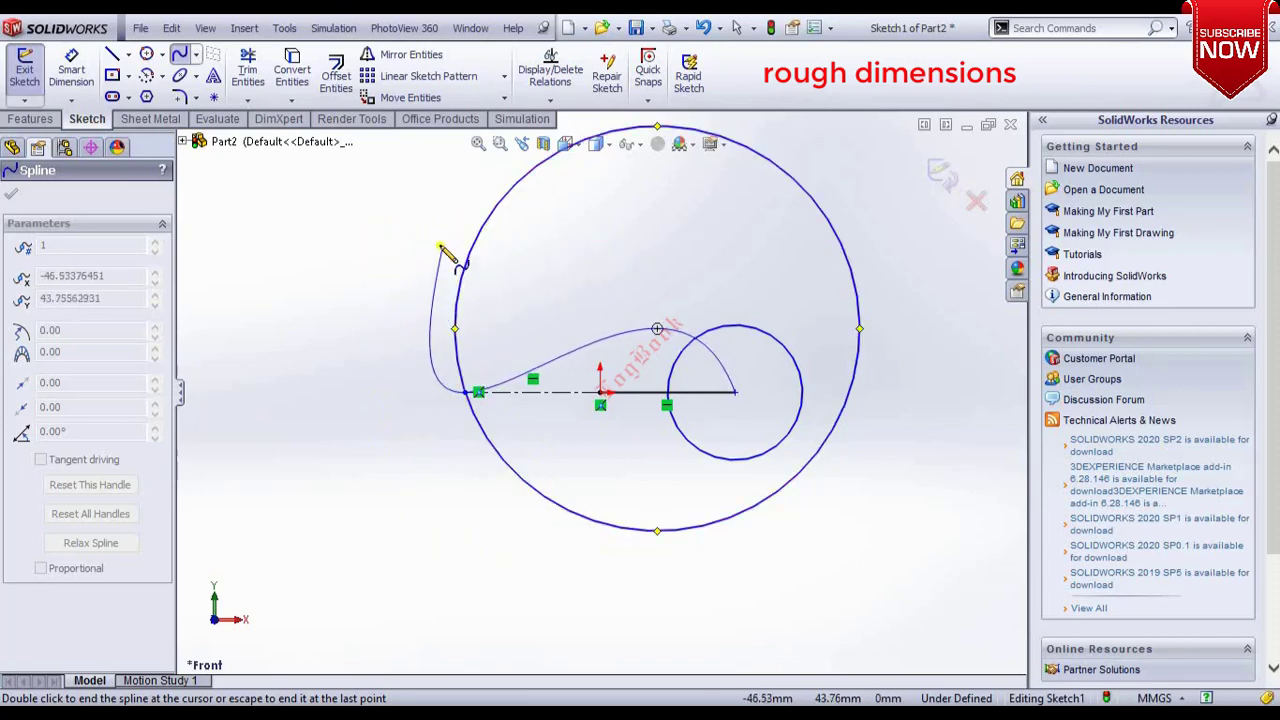
click(455, 329)
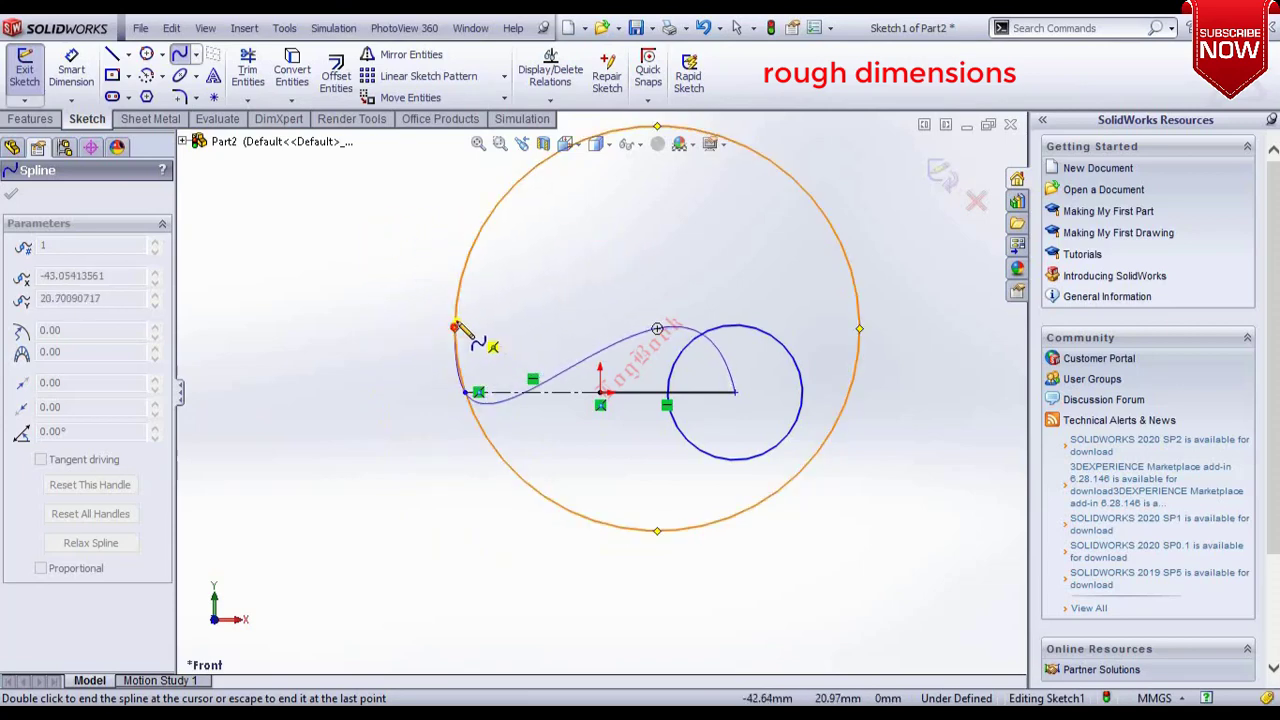
click(657, 328)
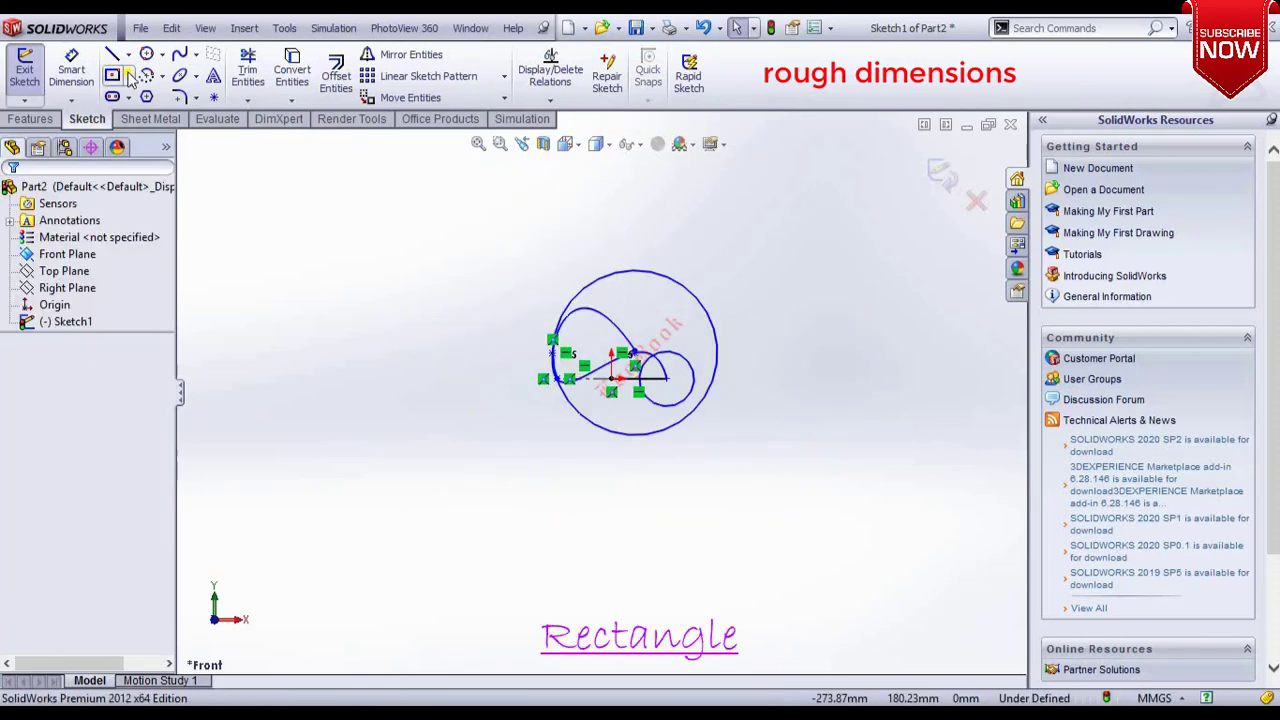
Draw a small corner rectangle in the upper left of the sketch area.
click(129, 76)
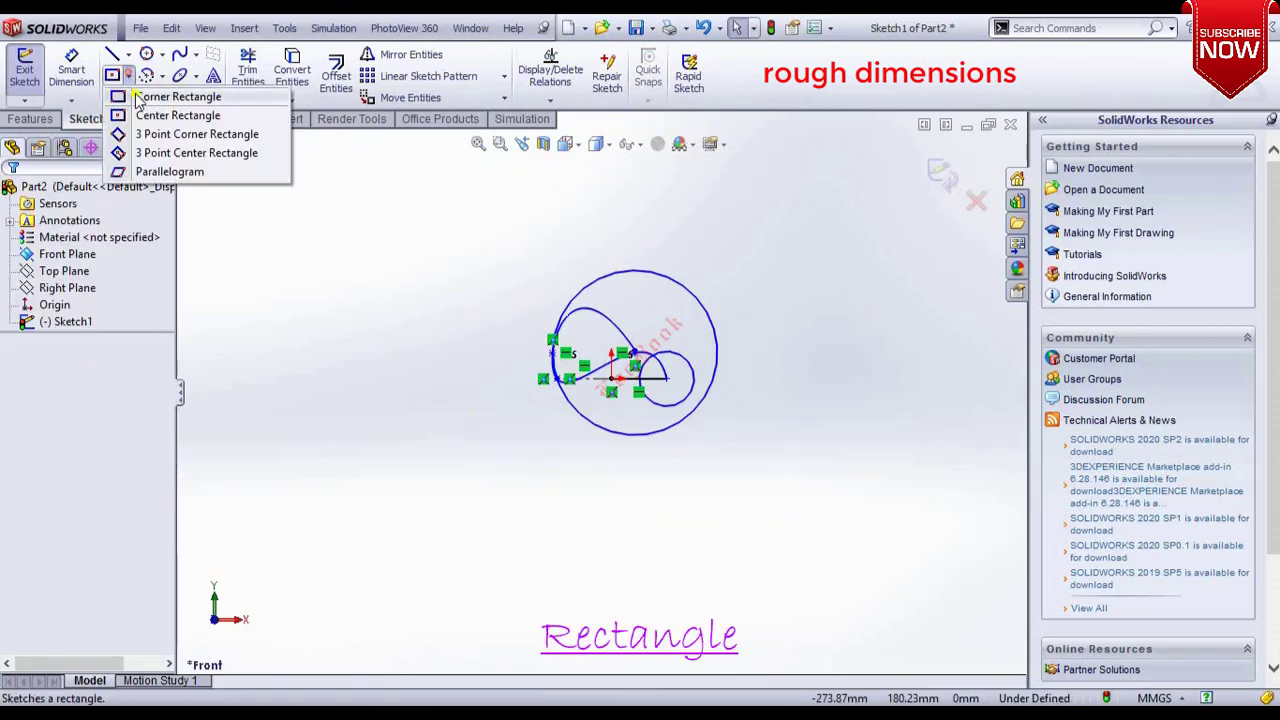
click(150, 97)
click(208, 177)
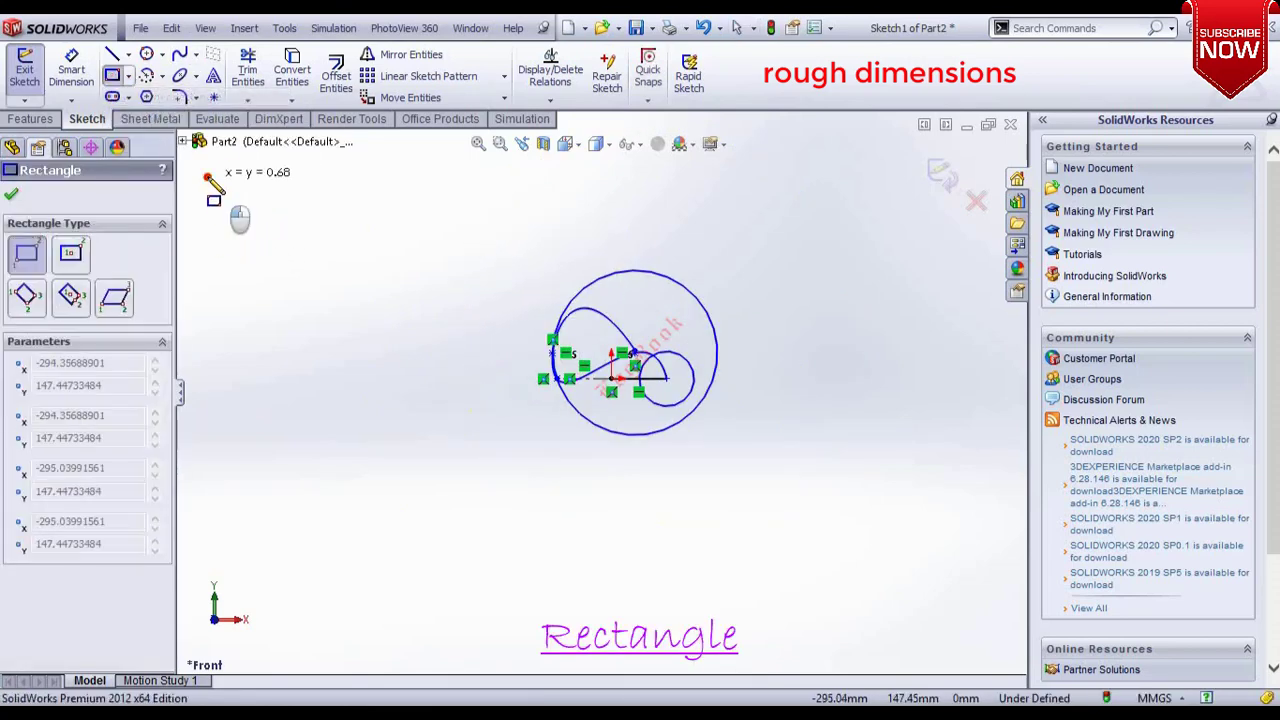
click(313, 240)
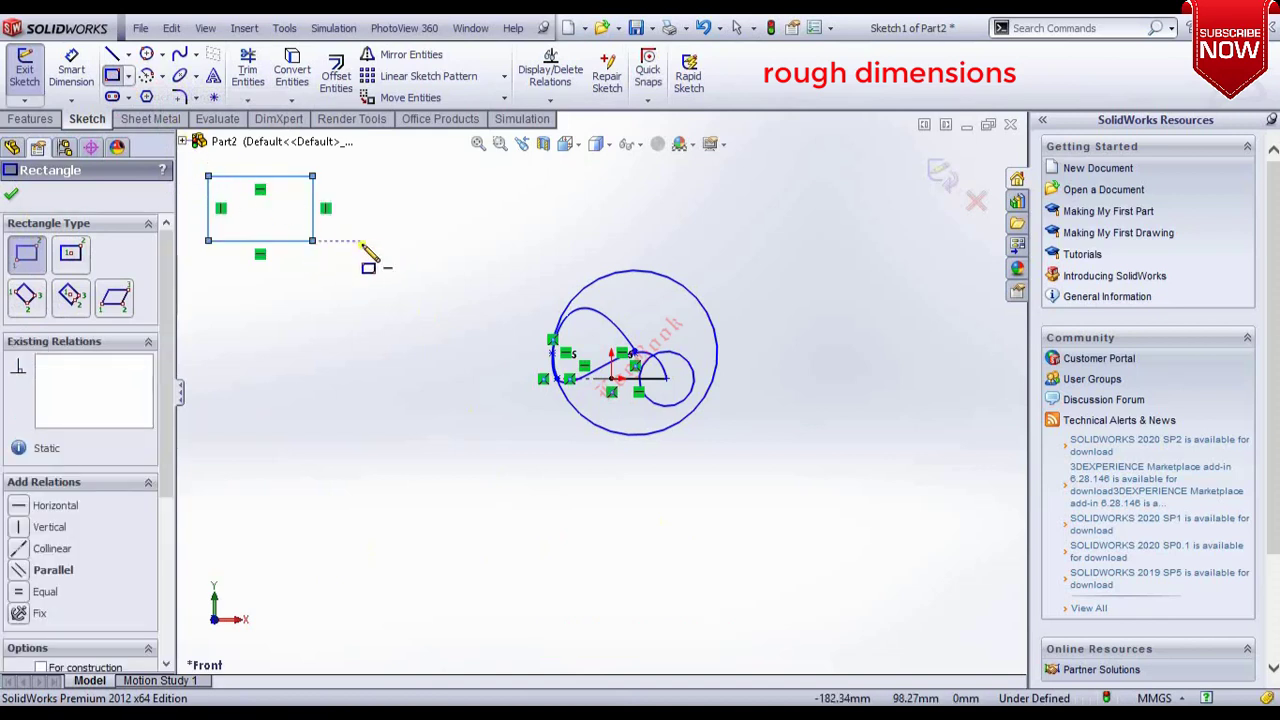
key(Escape)
Draw a center rectangle enclosing the corner rectangle, centred just below it.
click(129, 76)
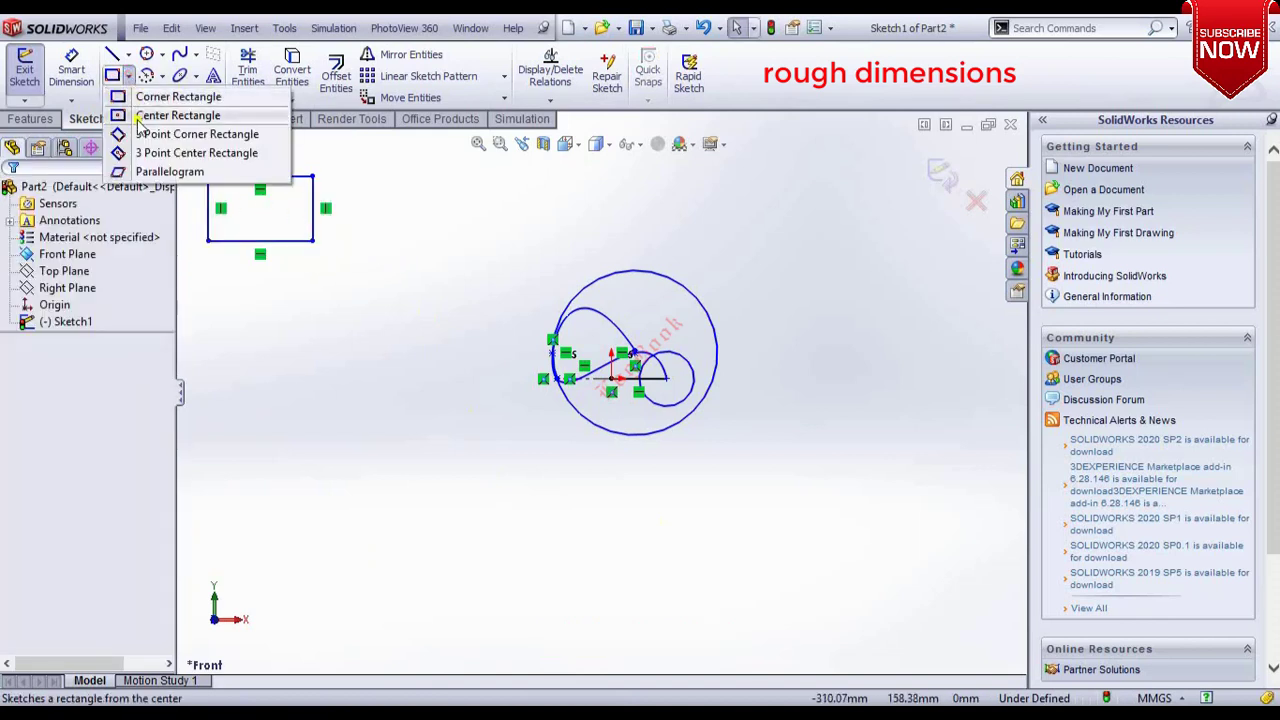
click(140, 118)
click(208, 282)
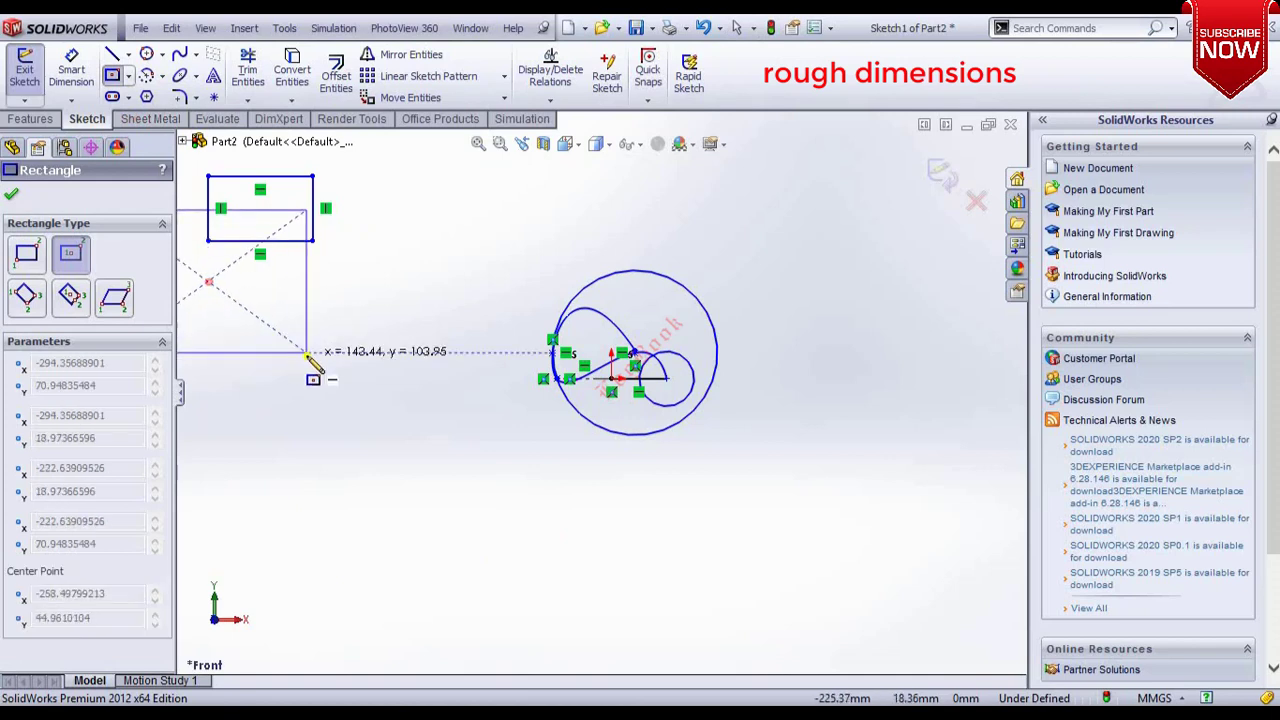
scroll(345, 385, up, 3)
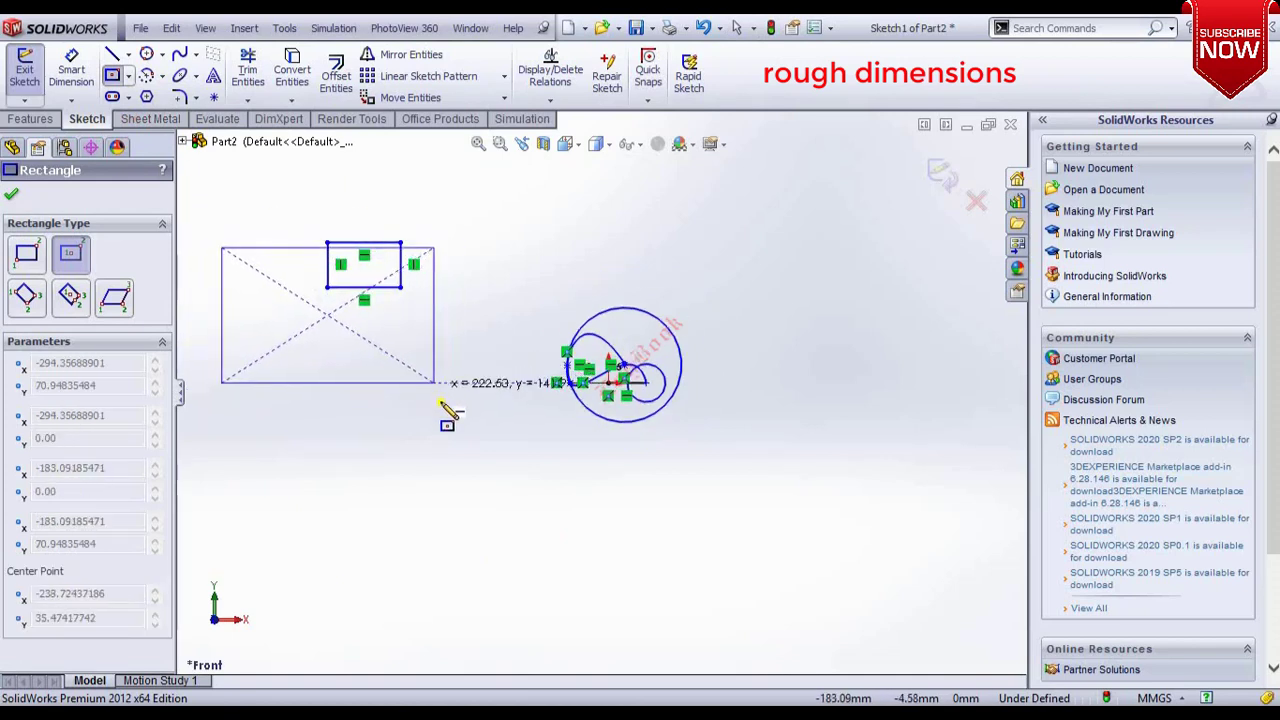
click(445, 408)
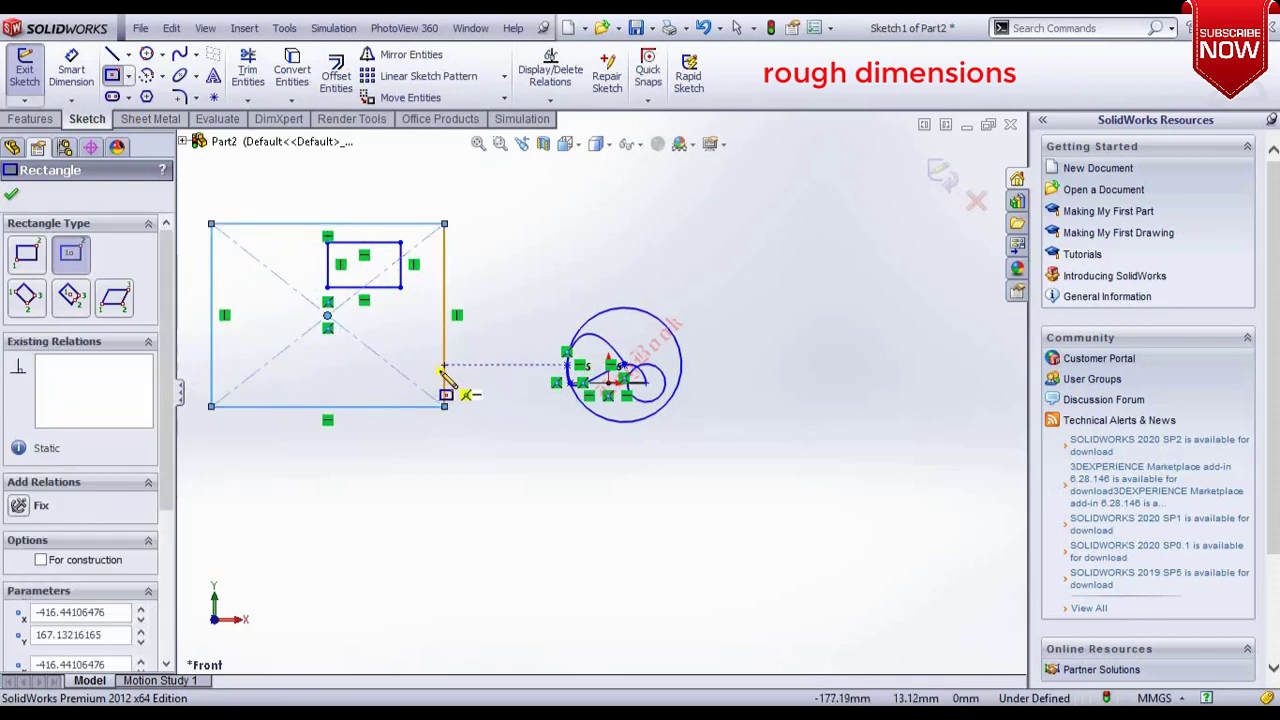
key(Escape)
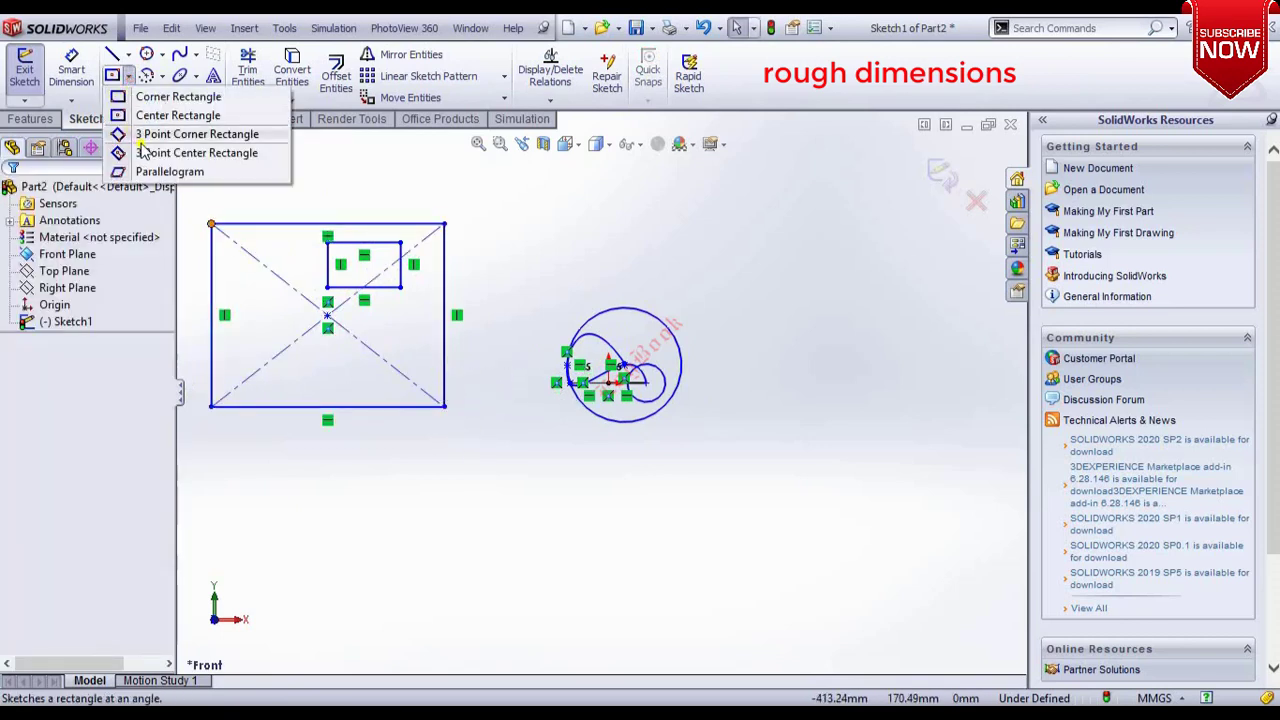
Draw a 3 Point Corner Rectangle about 89 mm tall and 170 mm wide below the other rectangles.
click(142, 138)
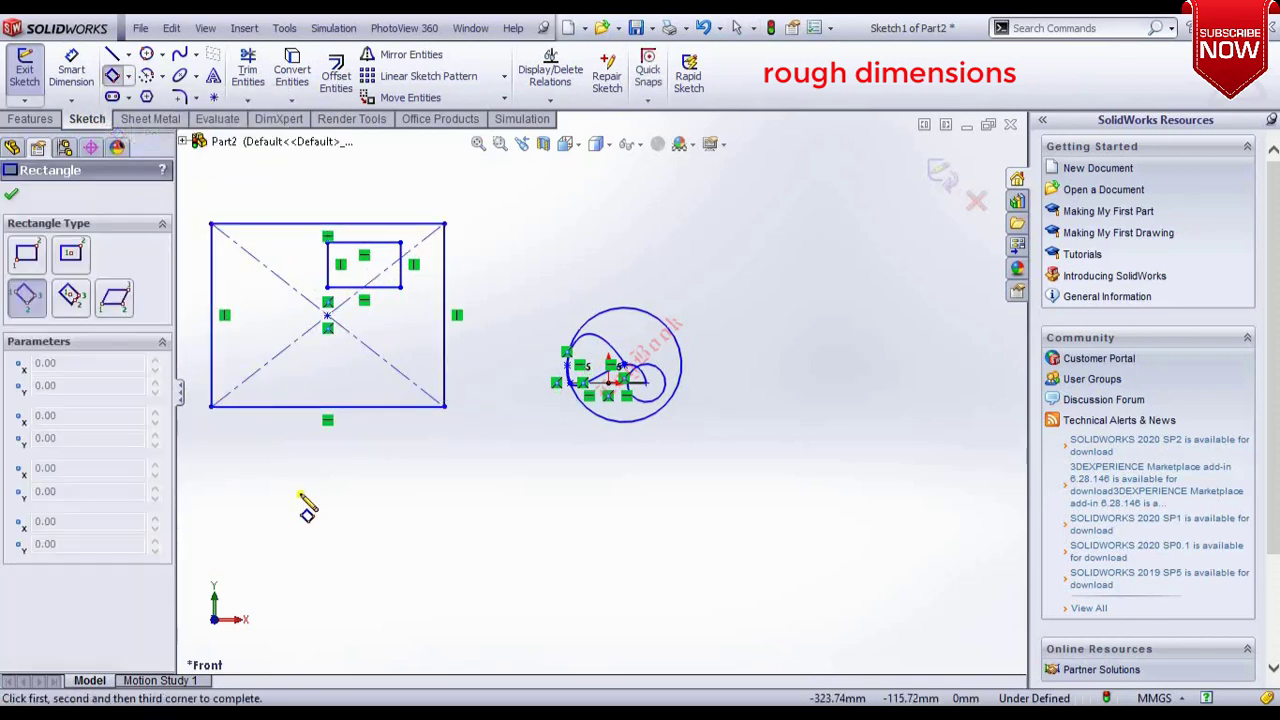
click(257, 564)
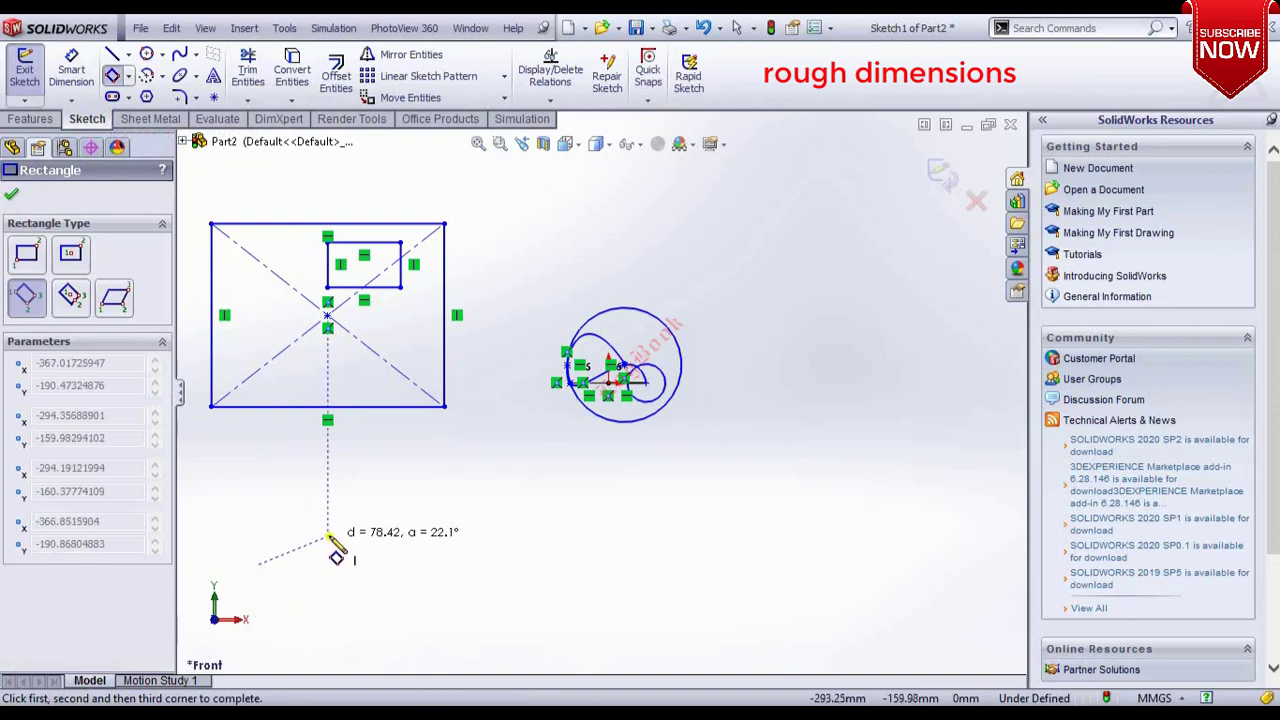
click(258, 480)
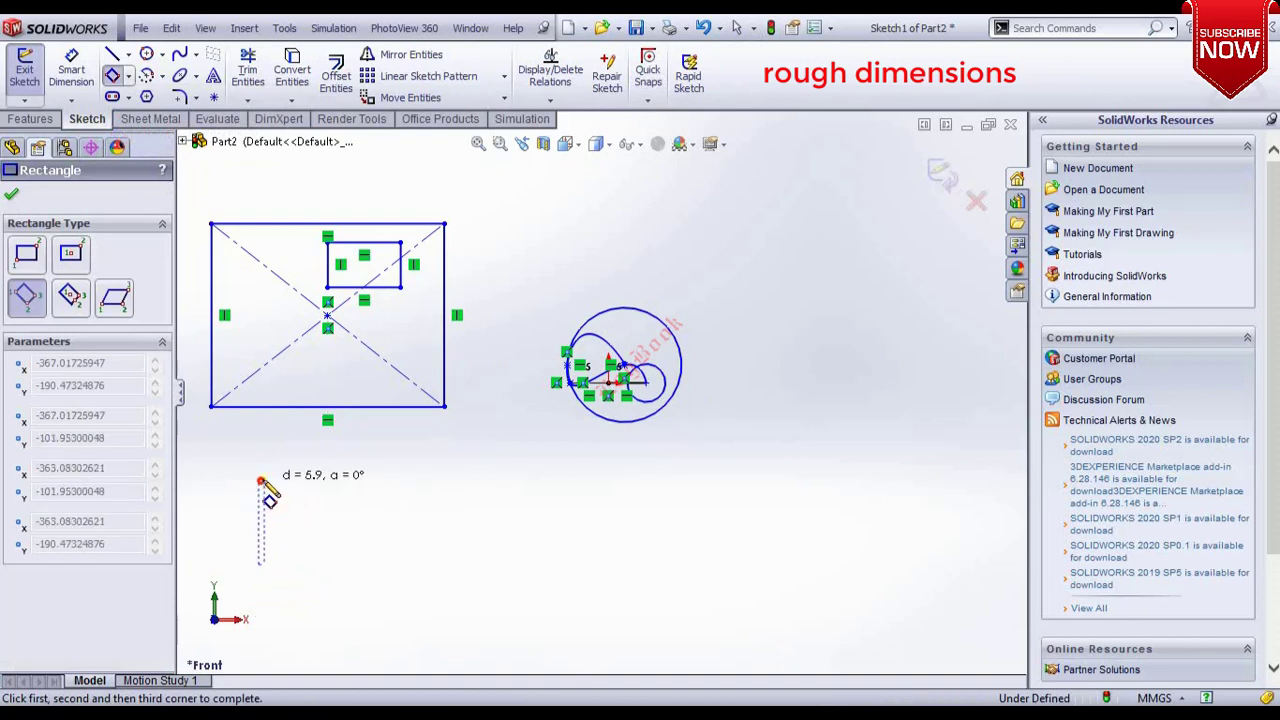
click(421, 481)
key(Escape)
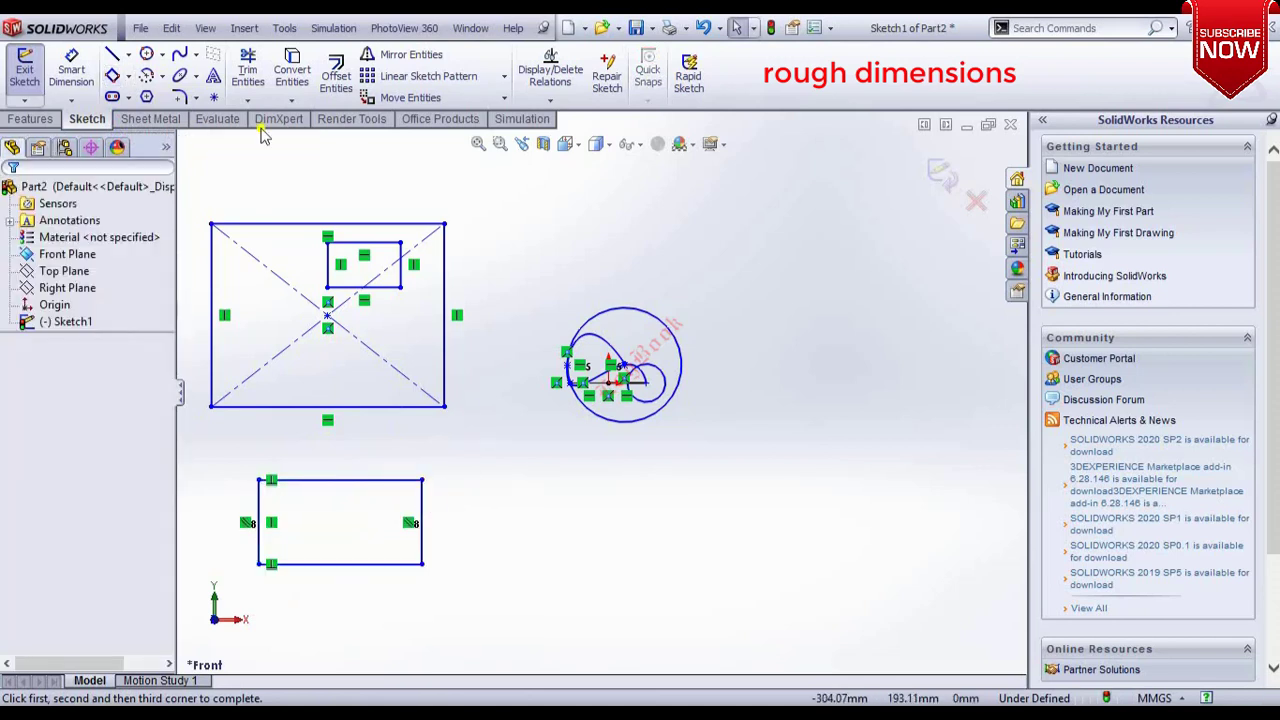
Draw a 3 Point Center Rectangle overlapping the lower rectangle's right side.
click(127, 78)
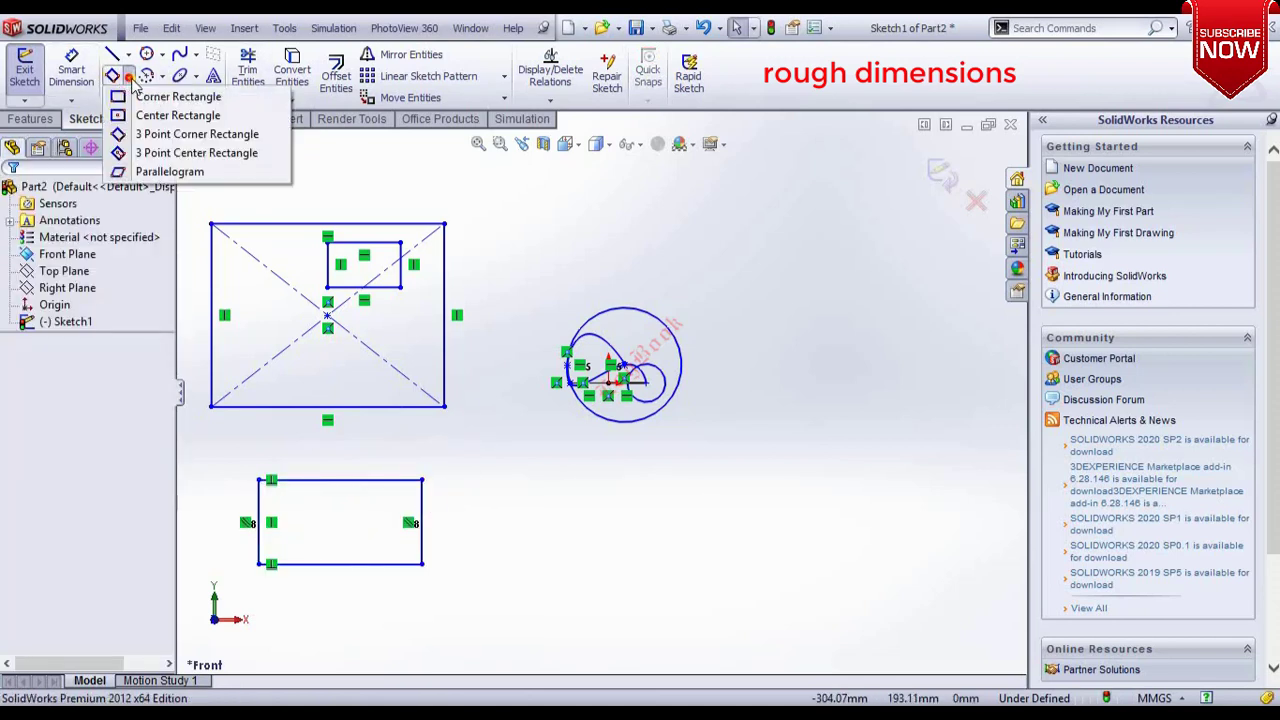
click(146, 157)
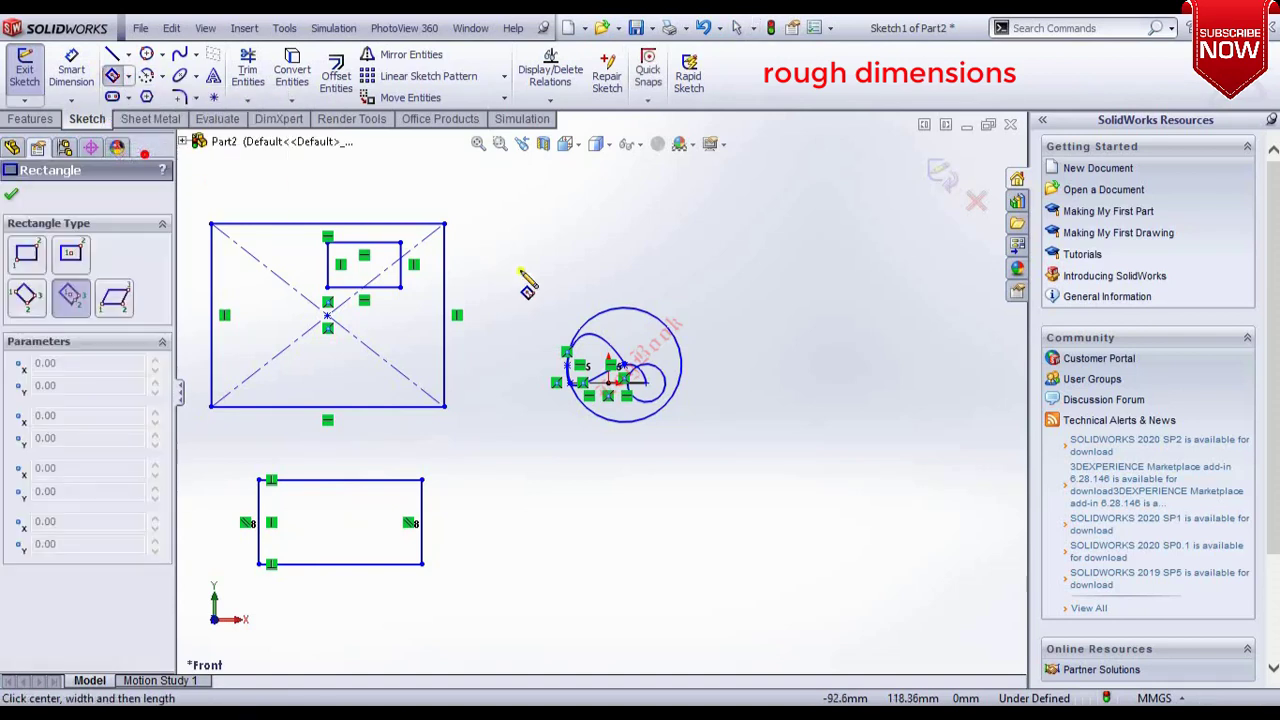
click(514, 568)
click(646, 566)
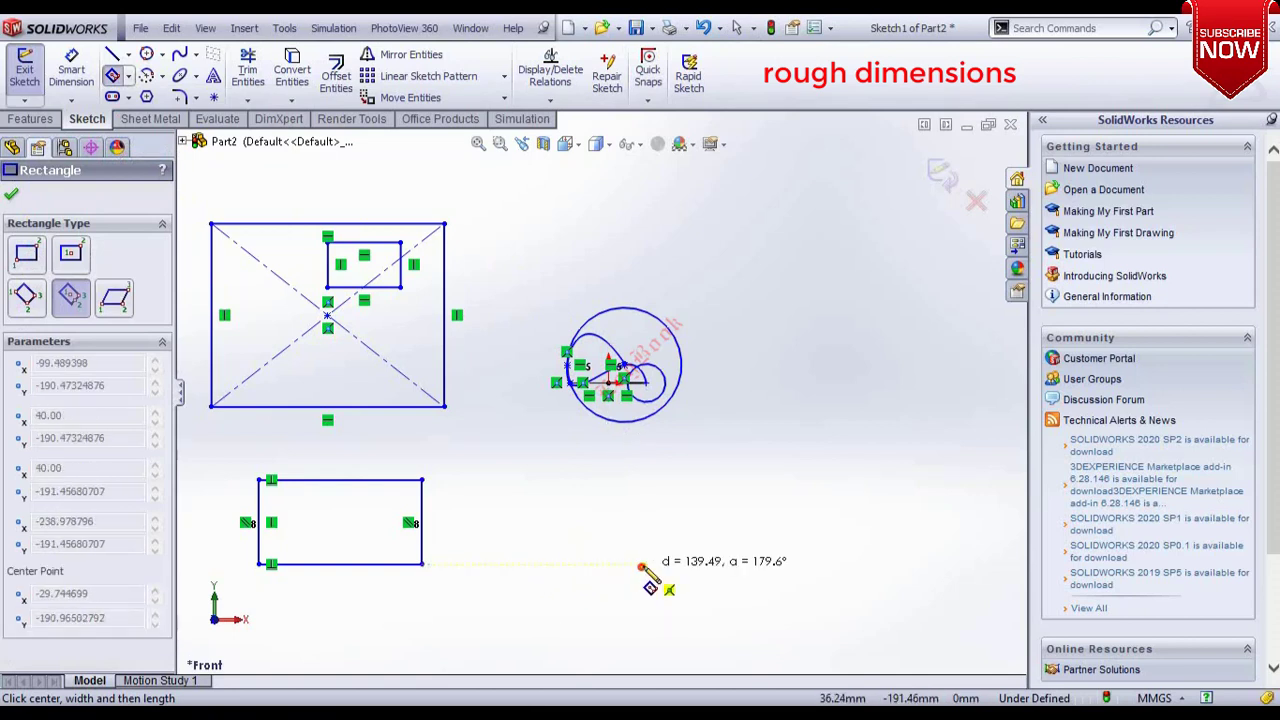
click(600, 498)
key(Escape)
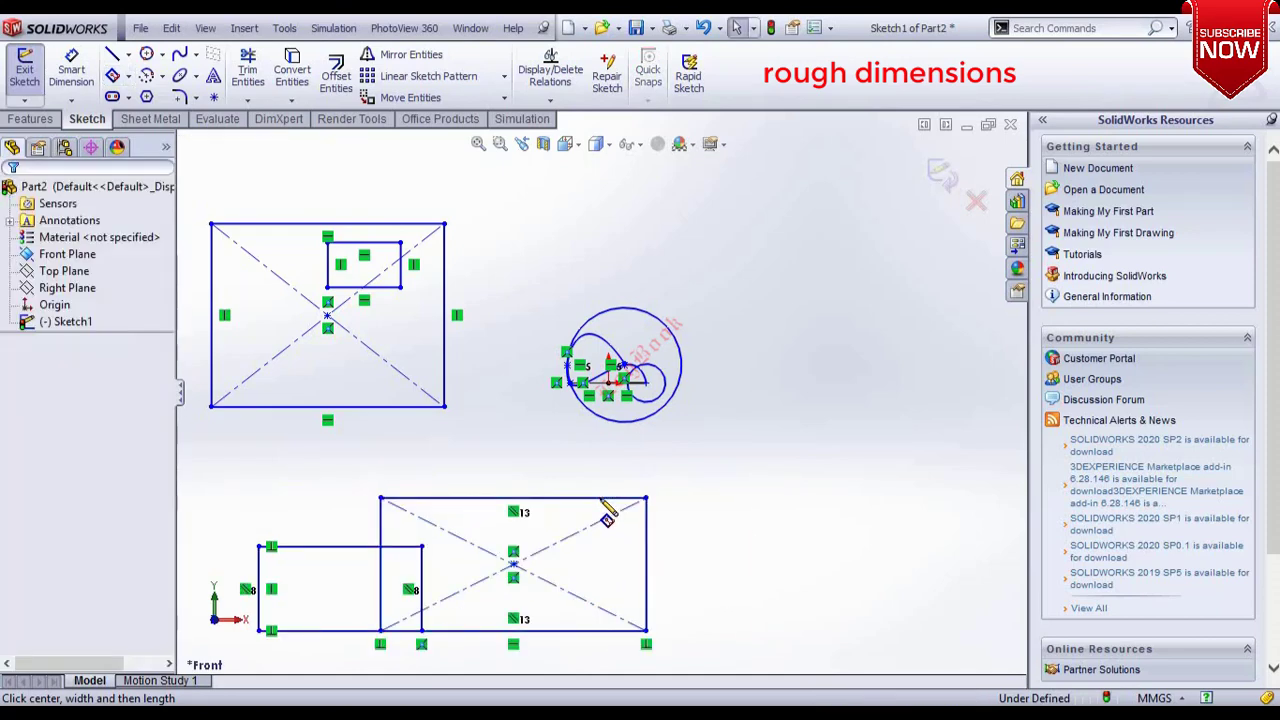
Draw a parallelogram to the right of the circles using three corner points.
click(129, 77)
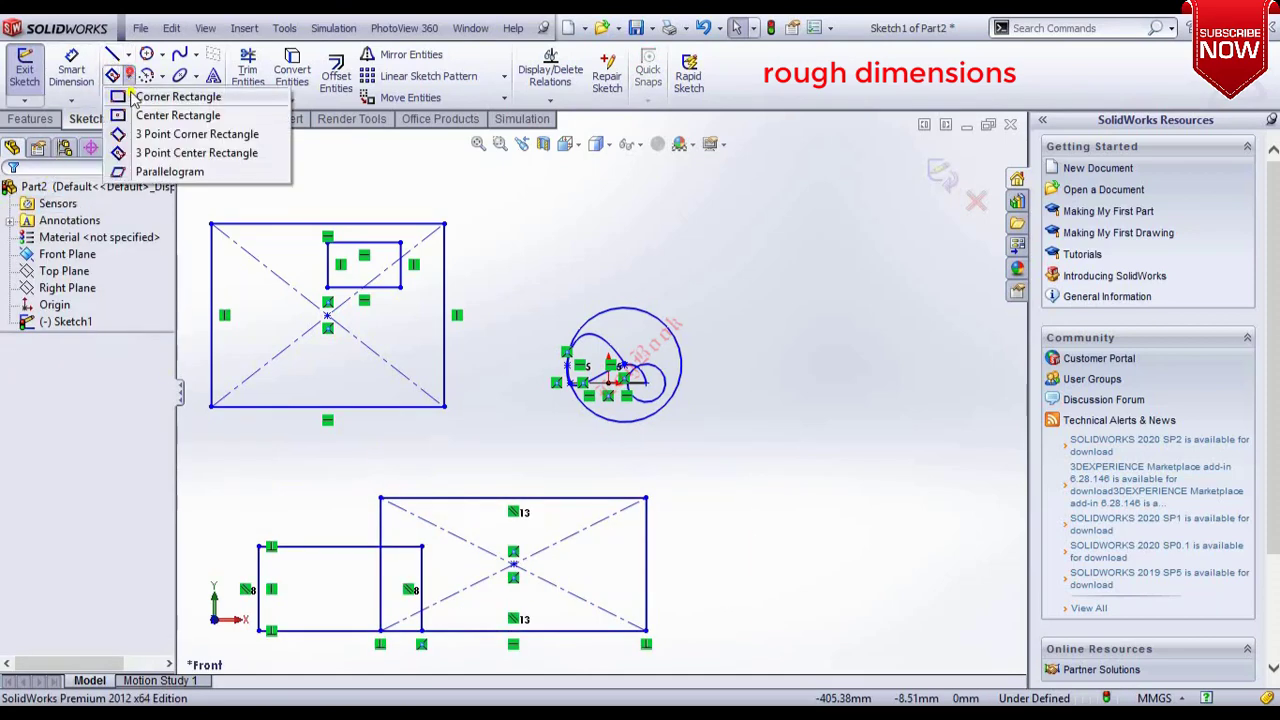
click(148, 172)
click(836, 445)
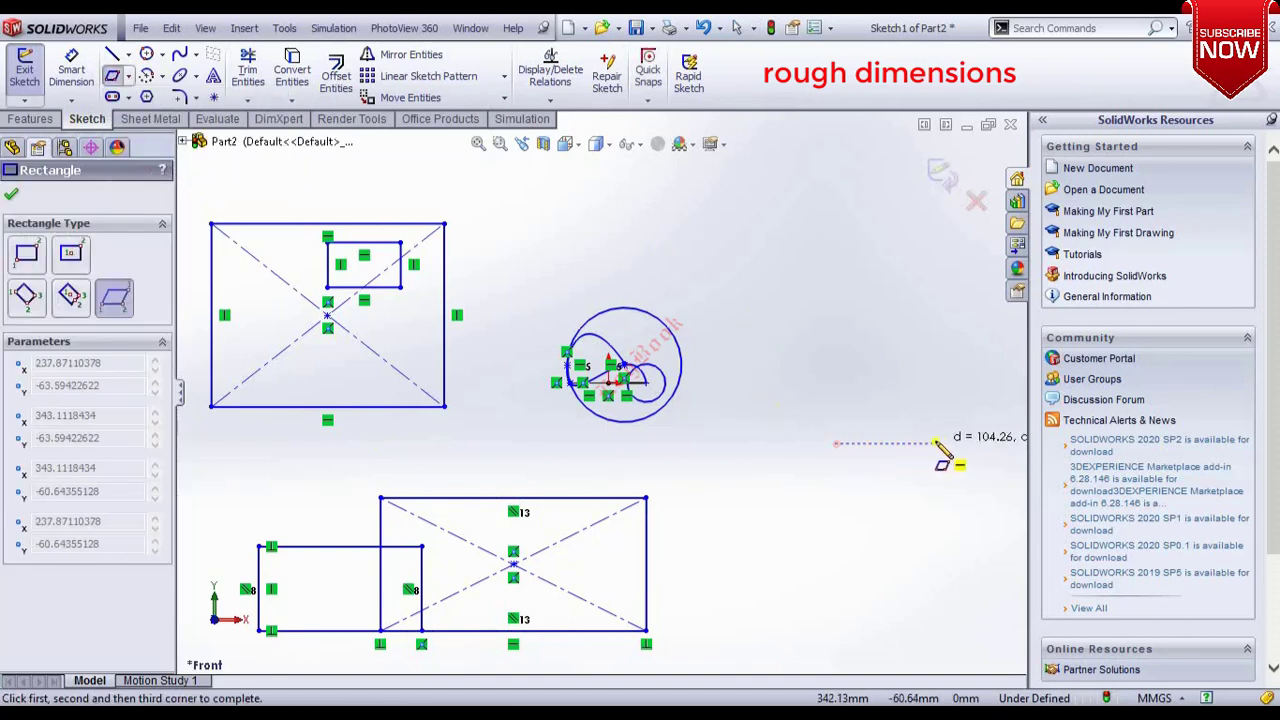
click(943, 443)
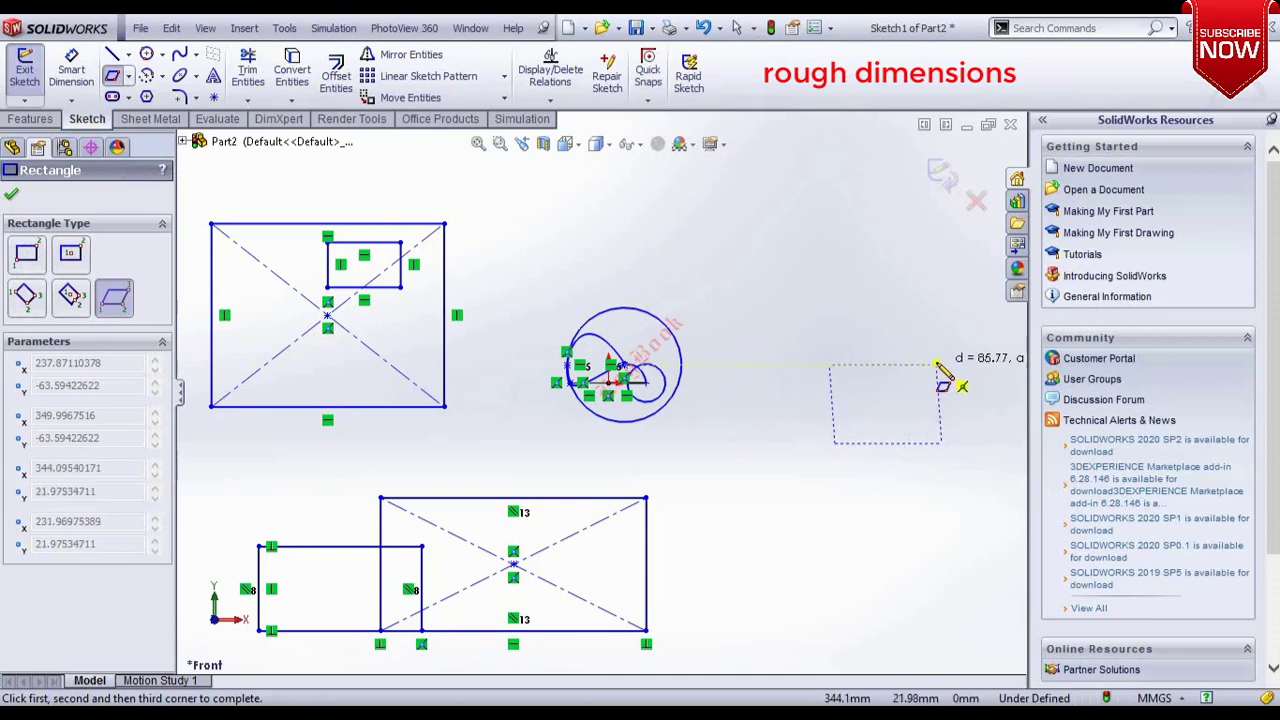
click(890, 360)
key(Escape)
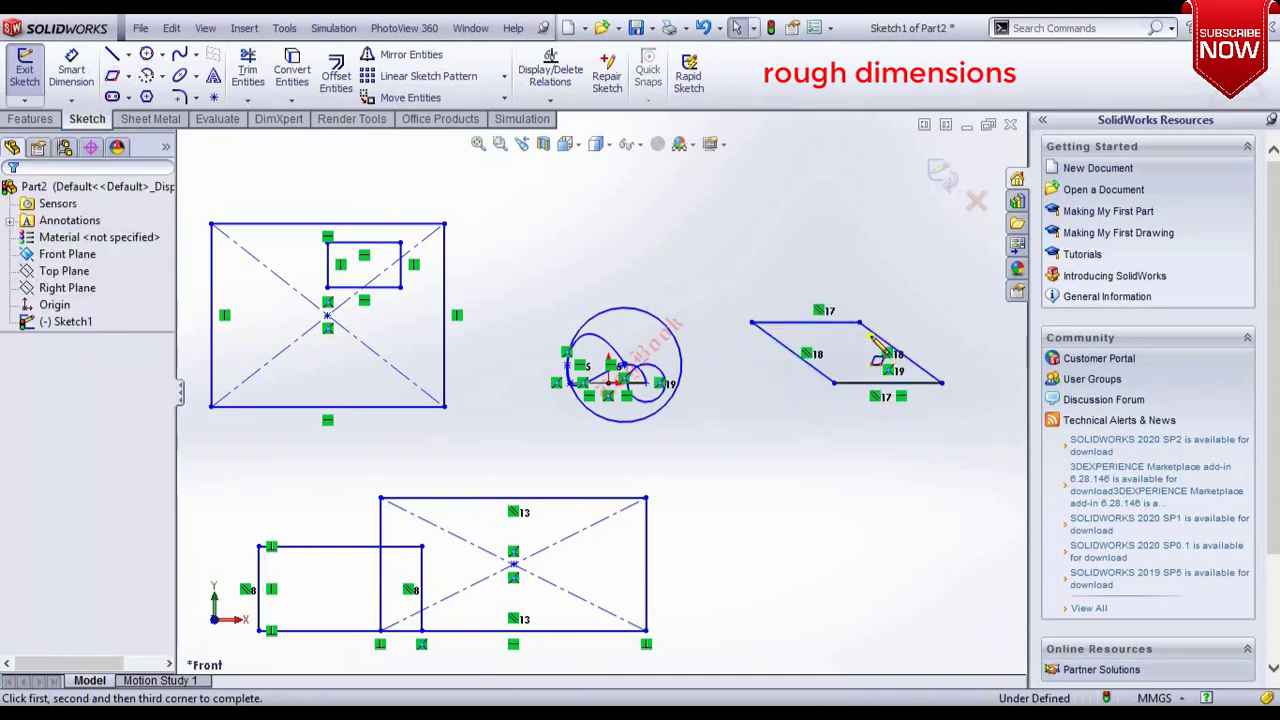
Draw an ellipse with radii of about 114 mm and 58 mm to the right of the lower rectangles.
click(179, 76)
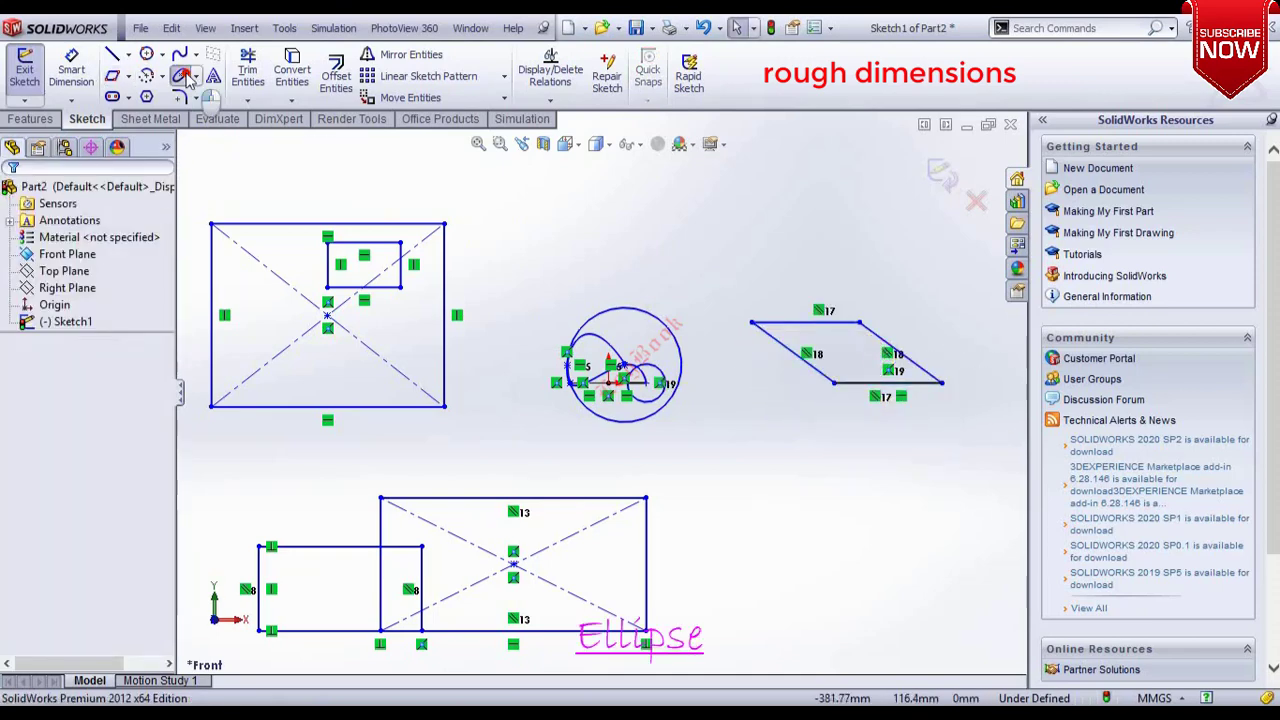
click(794, 540)
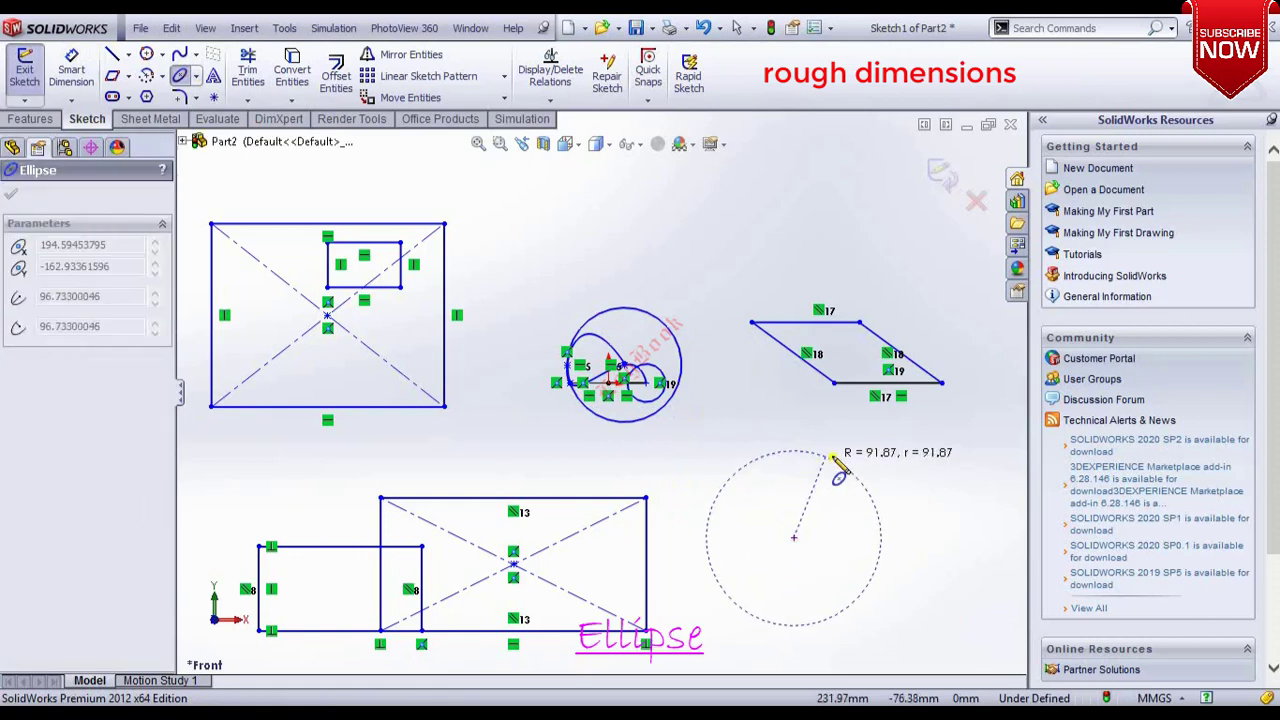
click(903, 546)
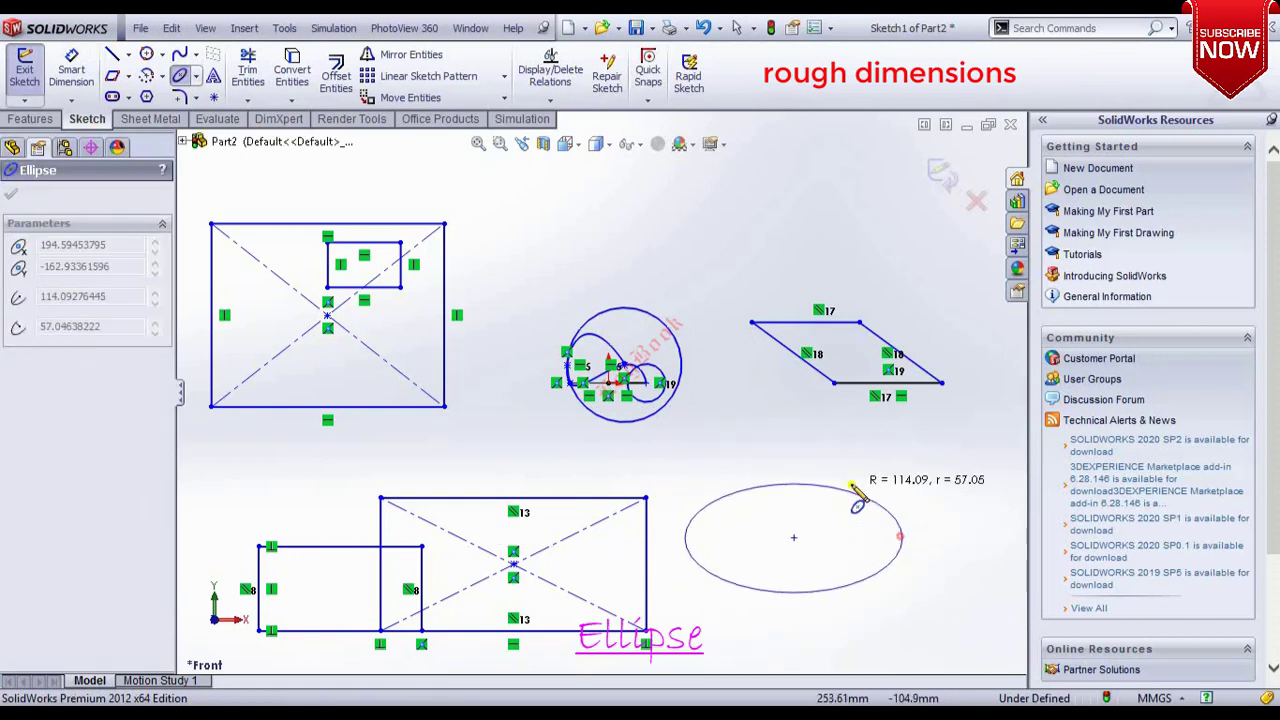
click(797, 486)
key(Escape)
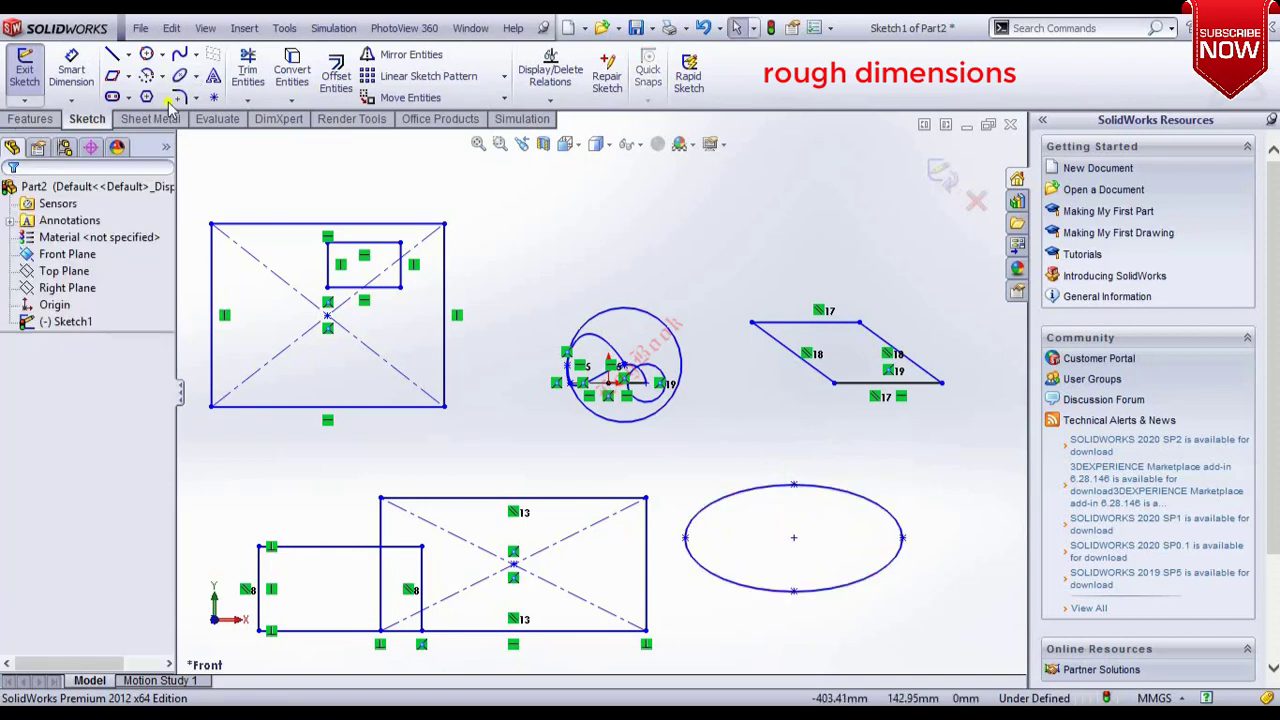
Add sketch text reading Wall beside the upper-left rectangle.
click(214, 78)
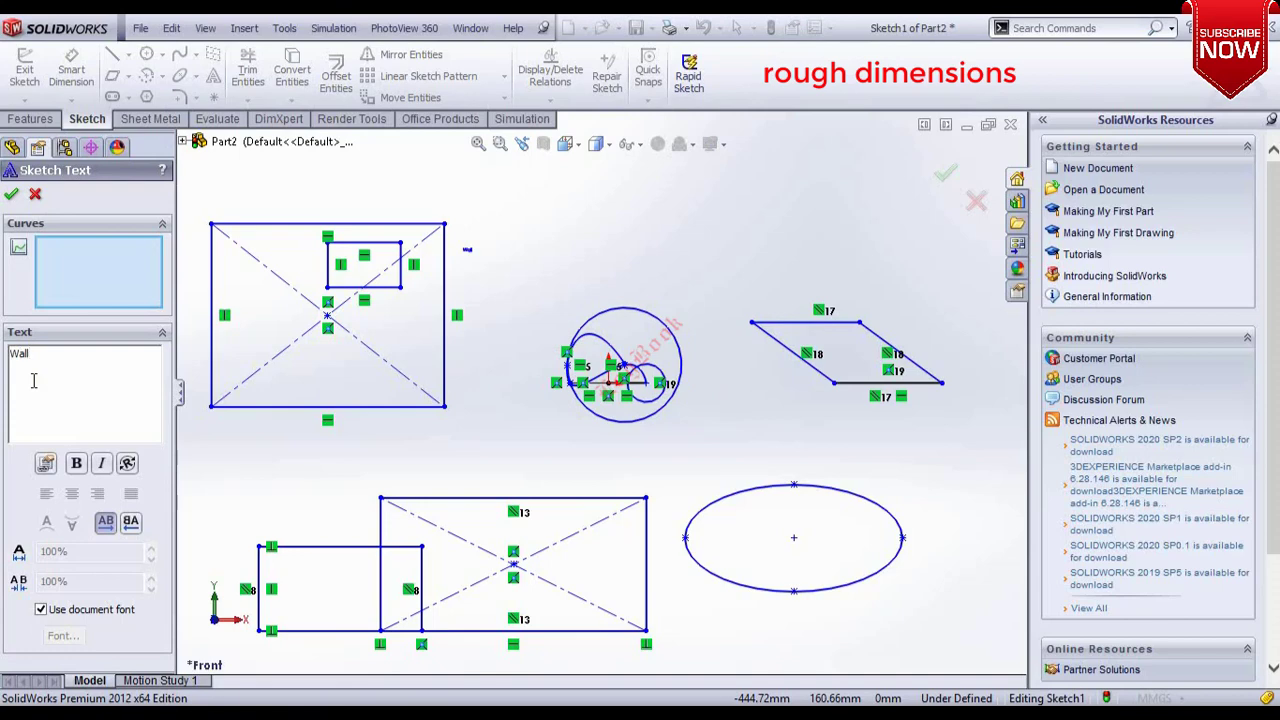
scroll(486, 272, down, 3)
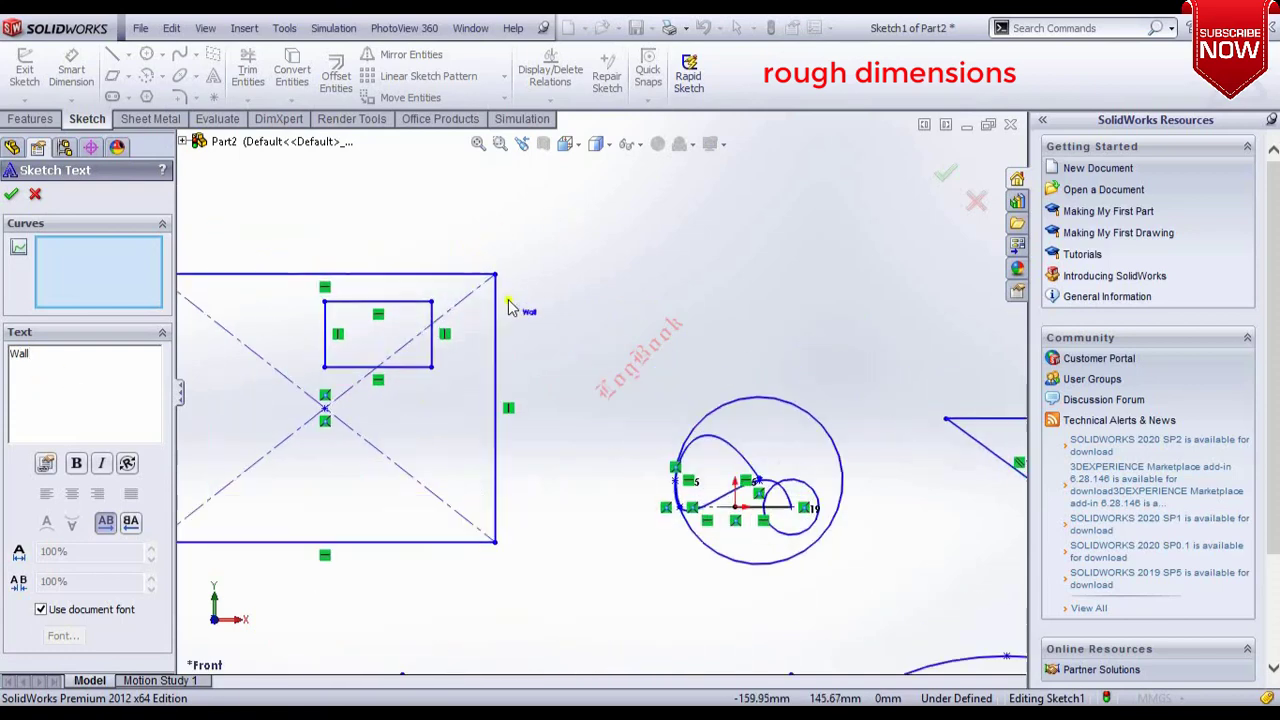
scroll(510, 310, down, 5)
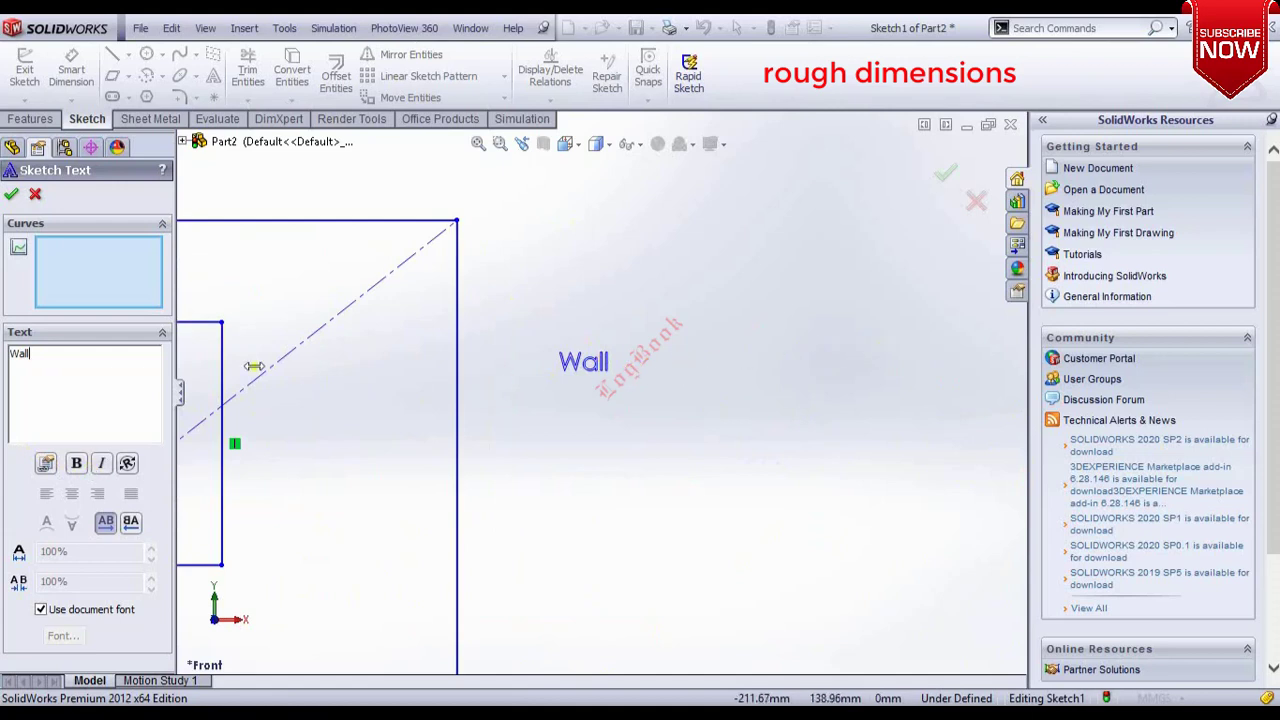
drag(36, 353, 4, 355)
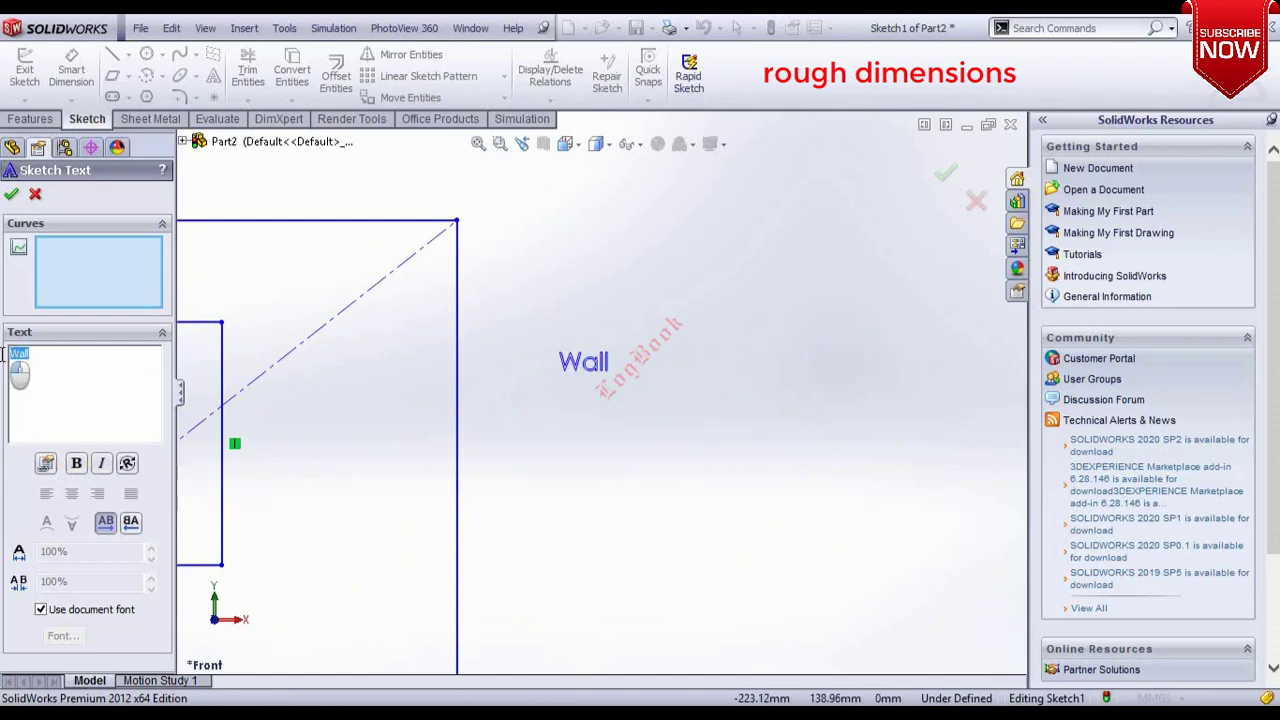
click(75, 465)
click(75, 466)
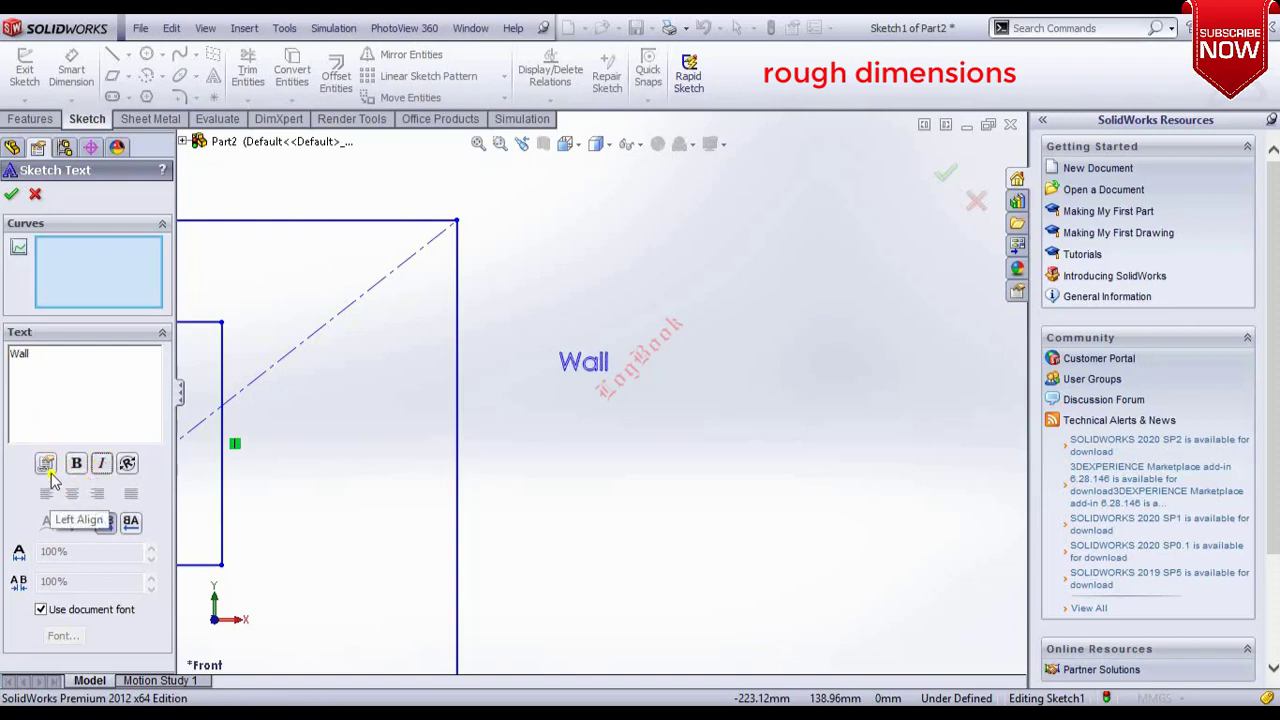
Turn off the document font and set the text width factor to 160% and spacing to 90%.
click(41, 610)
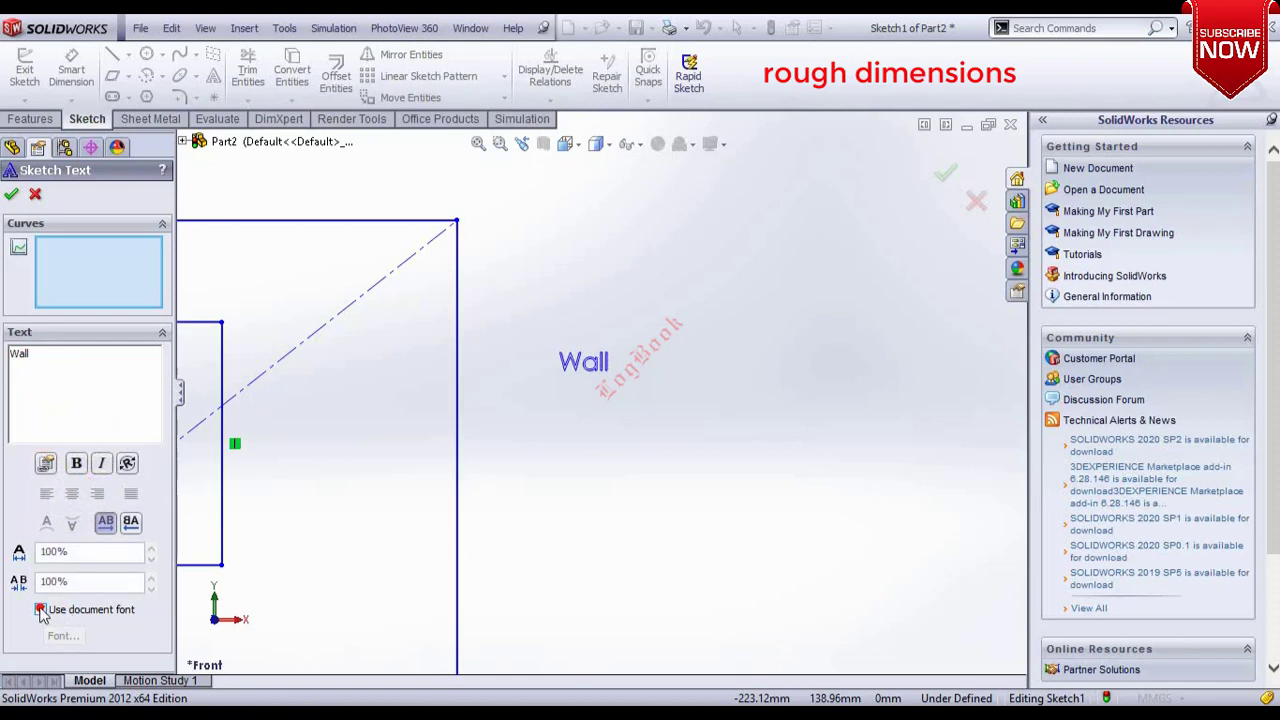
click(152, 549)
click(152, 549)
click(152, 549)
click(152, 549)
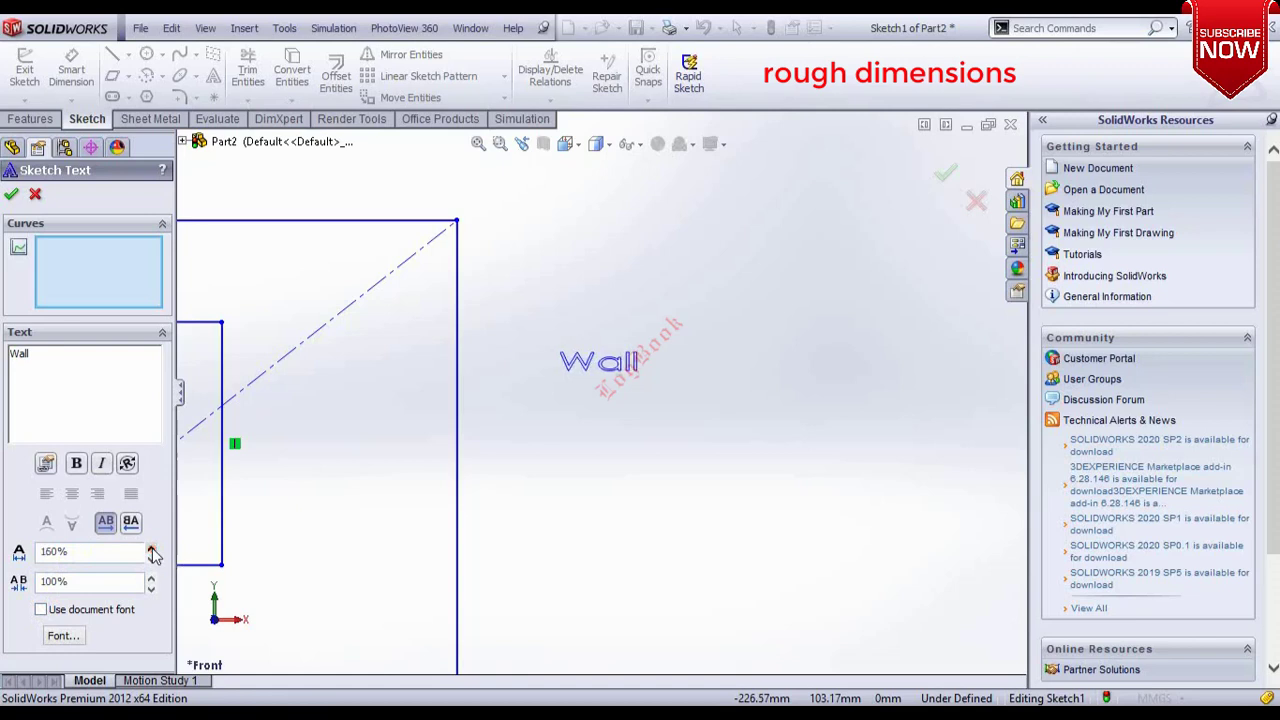
click(150, 578)
click(150, 578)
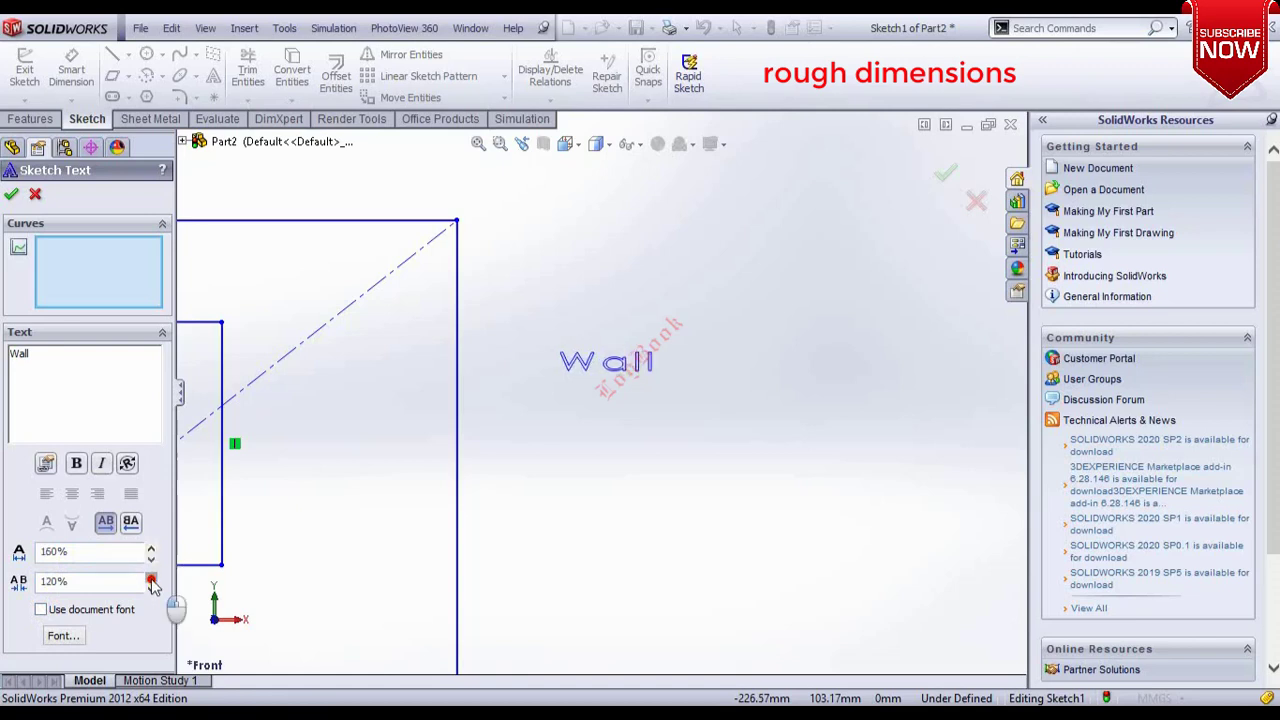
click(150, 578)
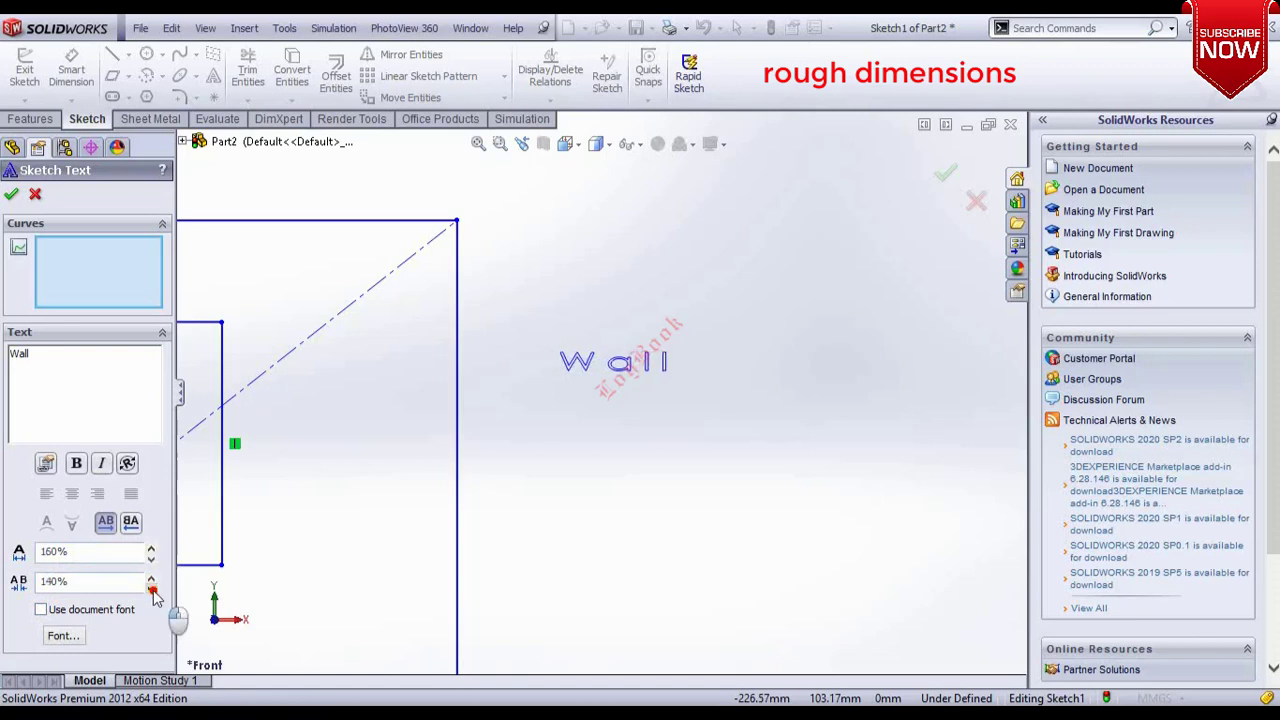
click(151, 588)
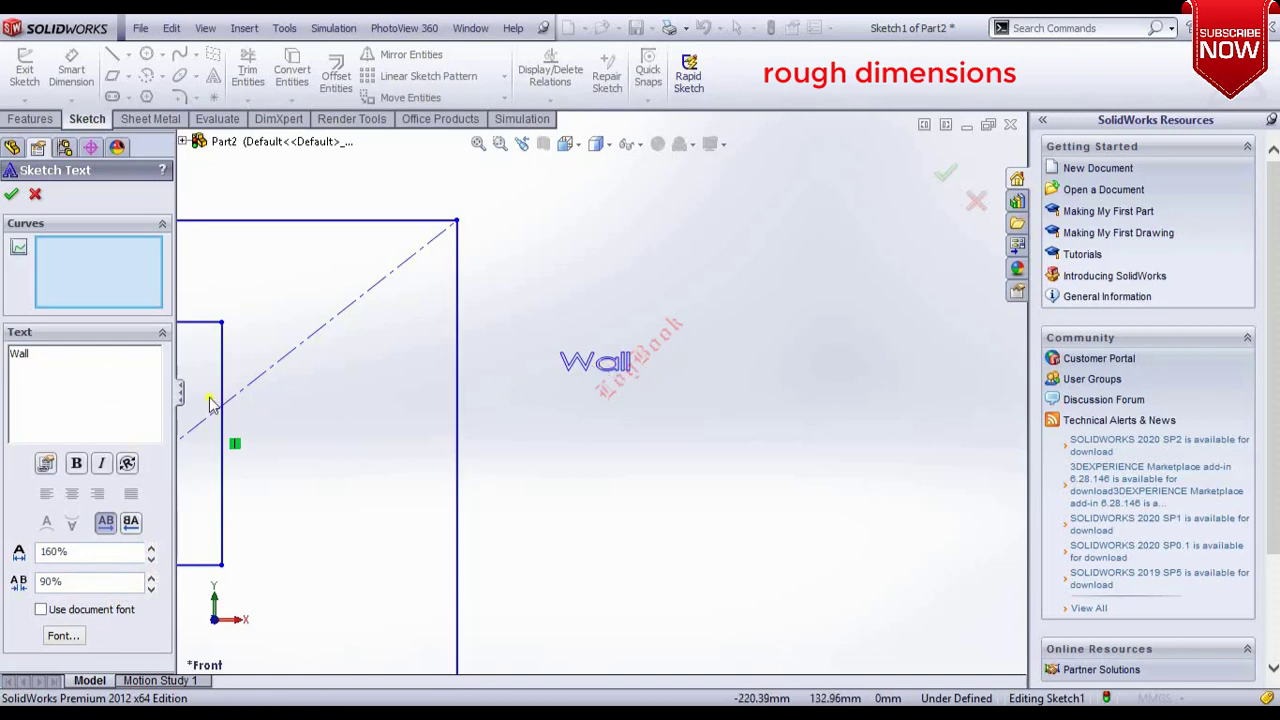
Apply a 30° rotation to the text, remove it again, and accept the sketch text.
double_click(42, 362)
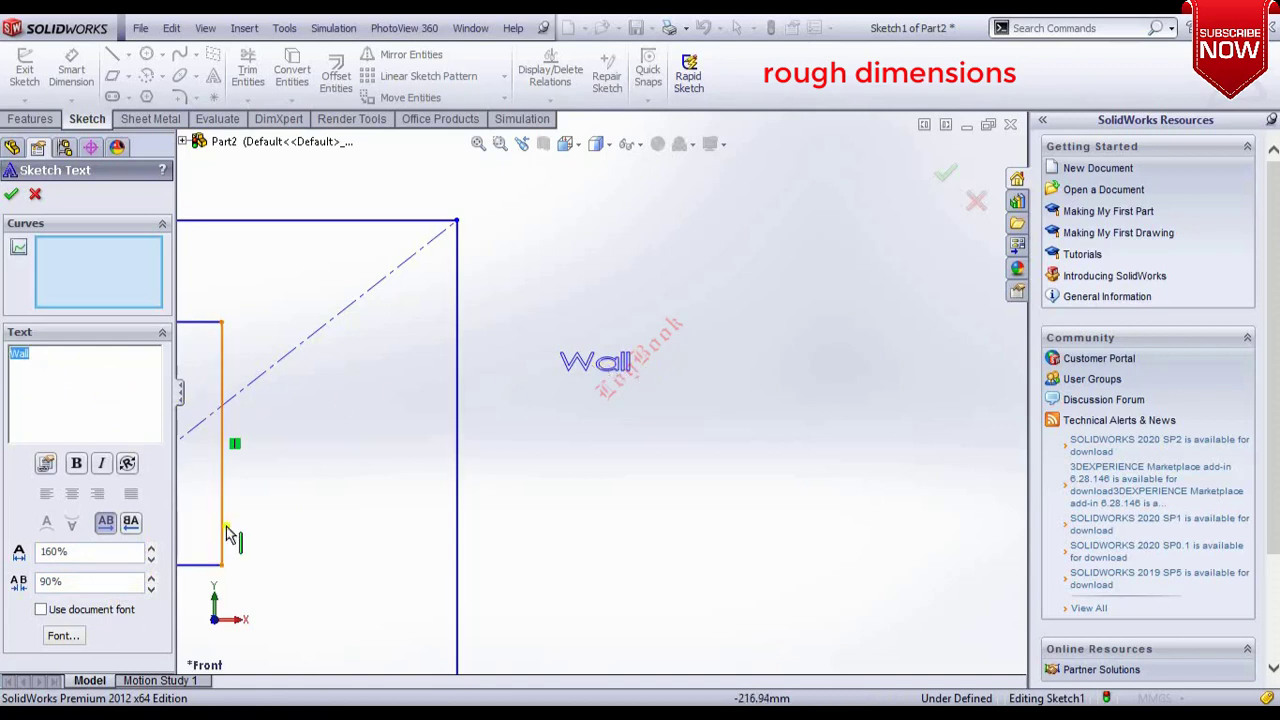
click(127, 463)
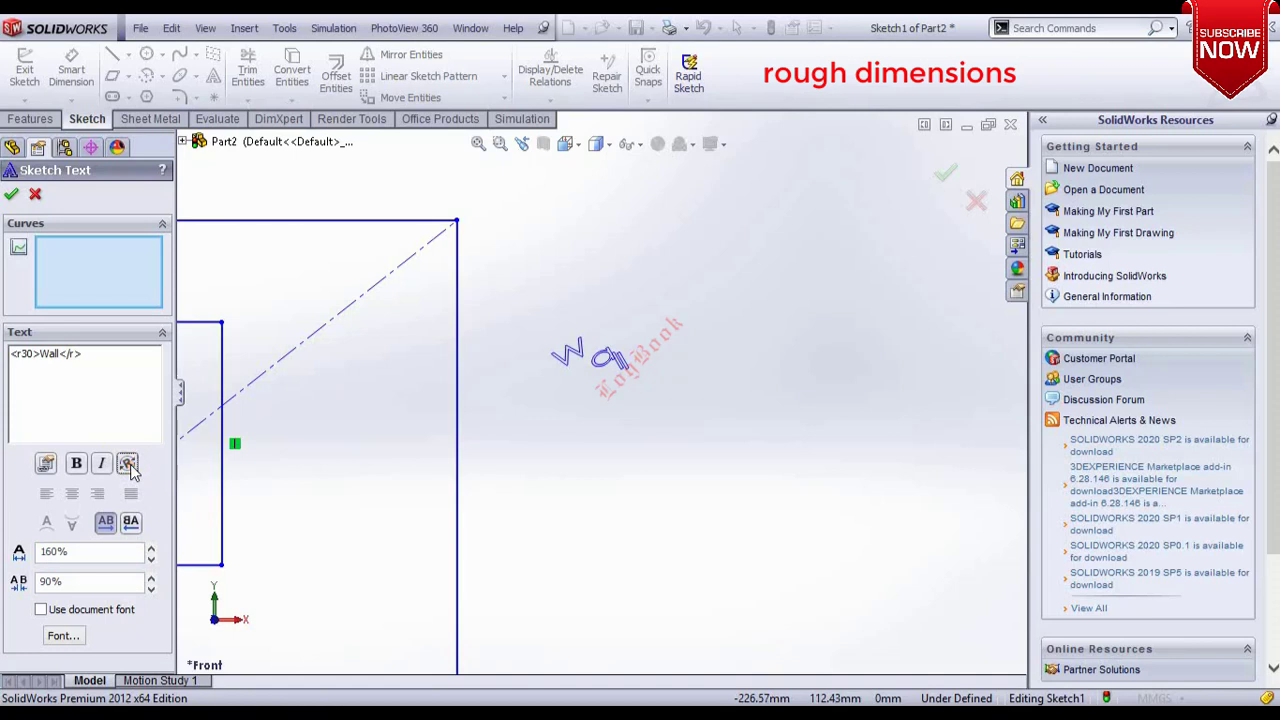
mouse_move(36, 353)
mouse_down()
mouse_move(10, 353)
mouse_move(31, 357)
mouse_up()
key(Delete)
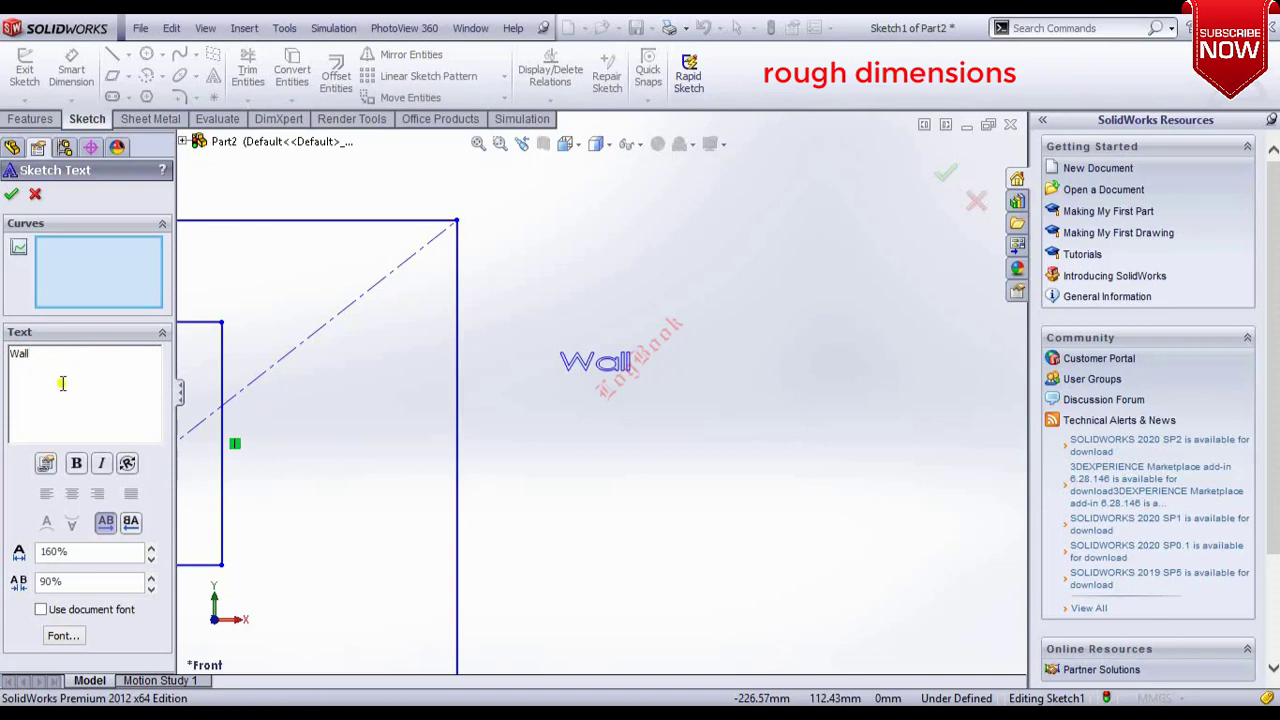
click(34, 195)
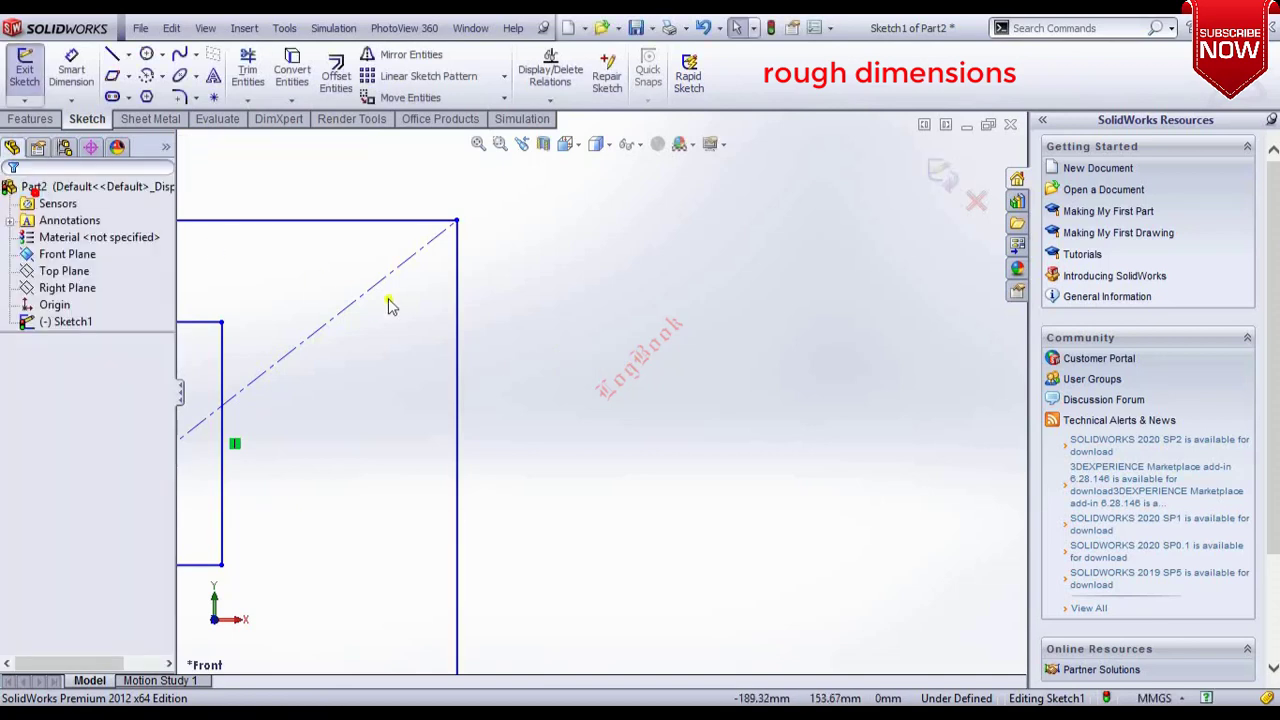
Draw a horizontal straight slot about 61 mm long and 36 mm wide above the circles.
scroll(660, 345, up, 2)
scroll(650, 348, up, 3)
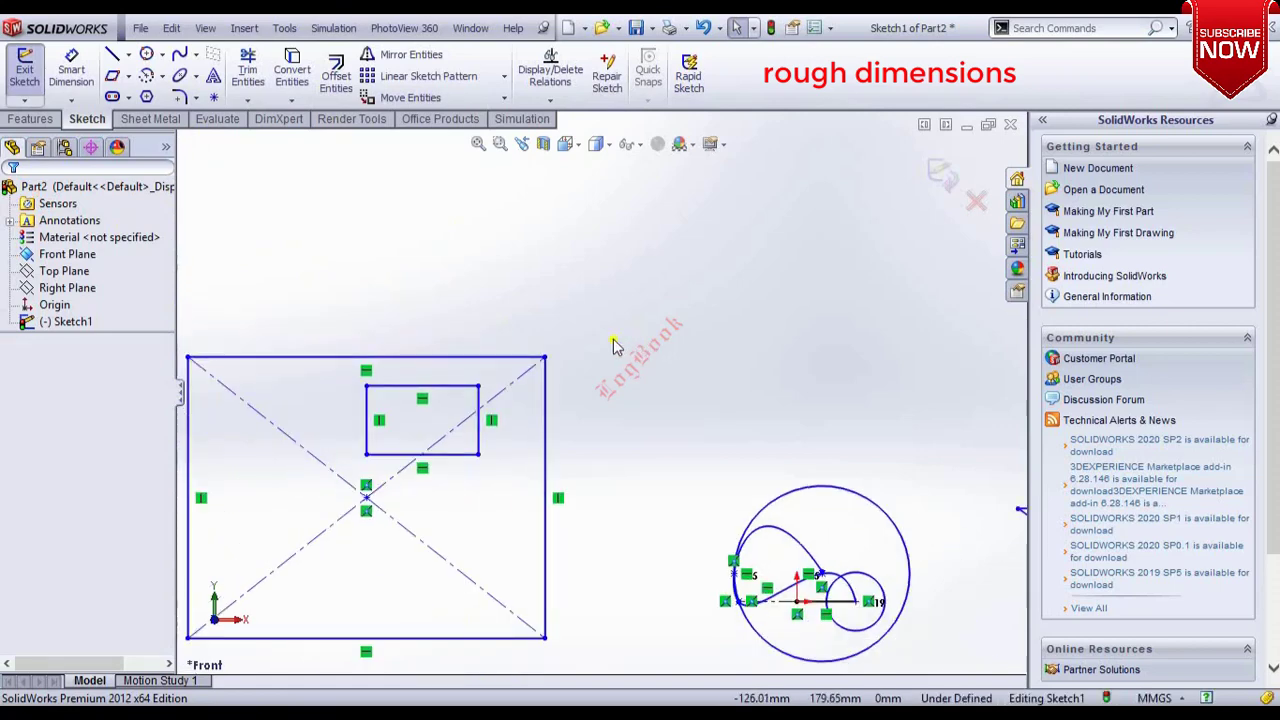
scroll(645, 362, down, 3)
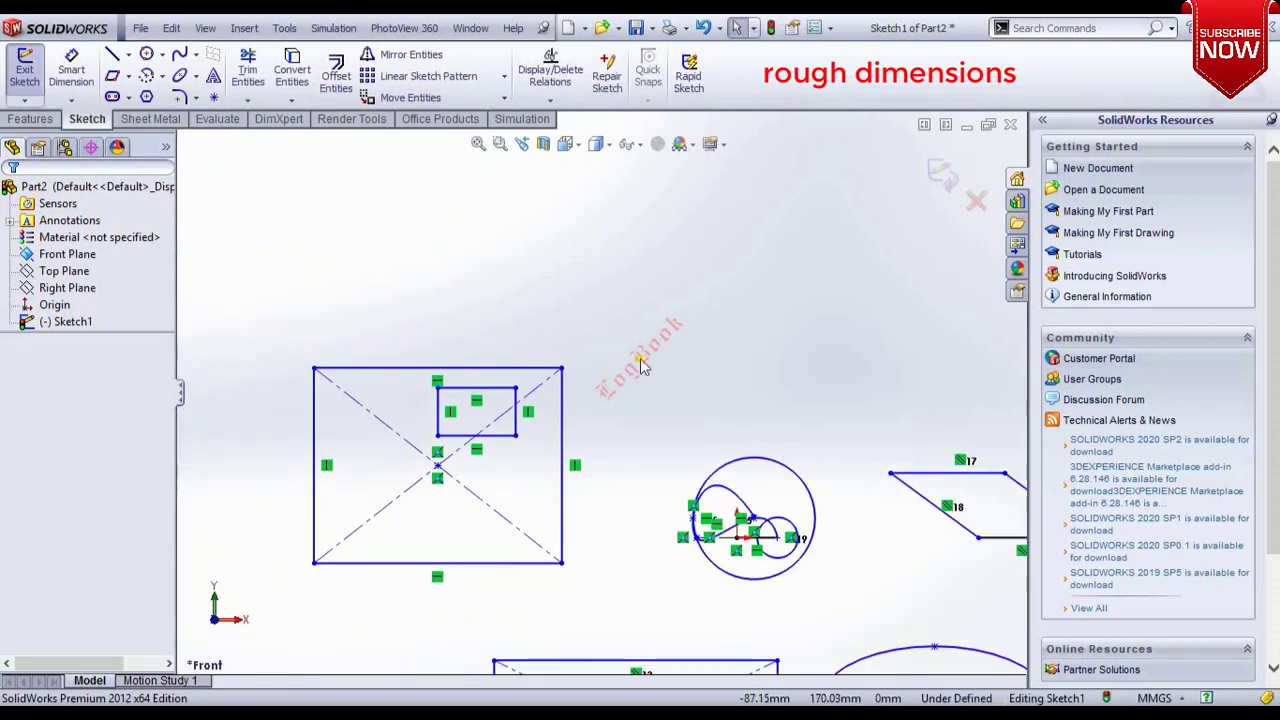
click(128, 97)
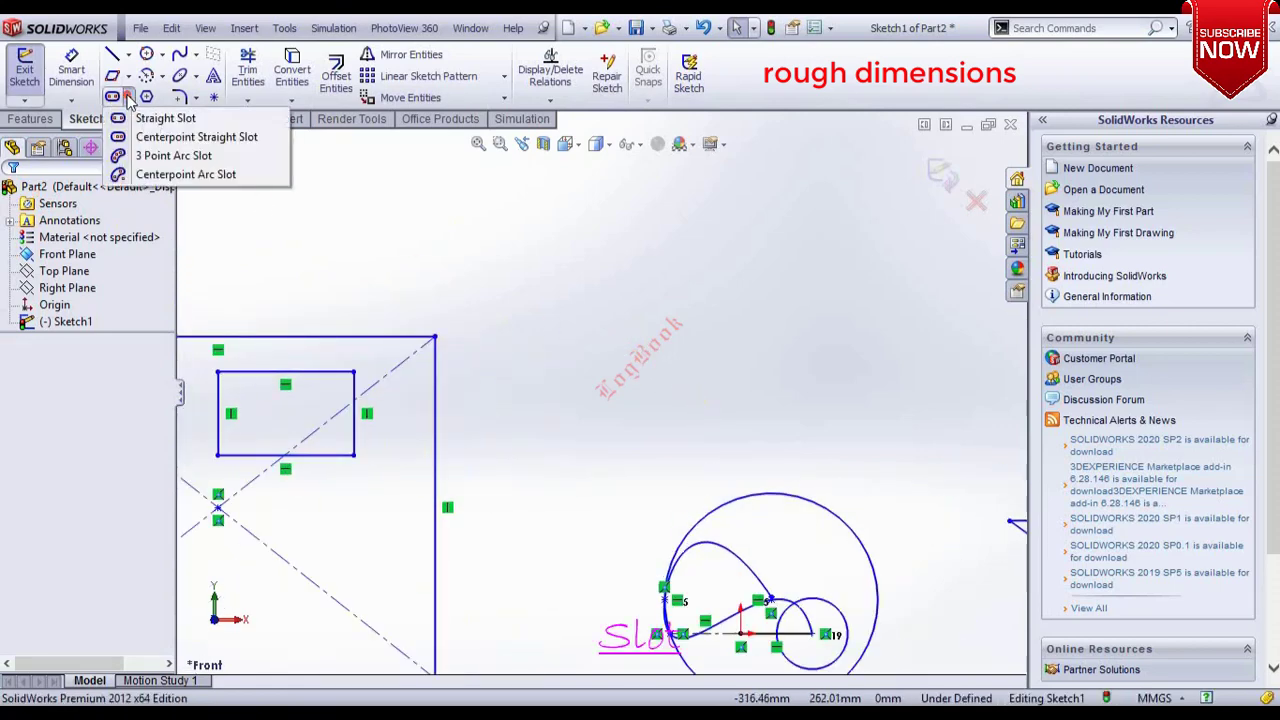
click(140, 116)
click(585, 345)
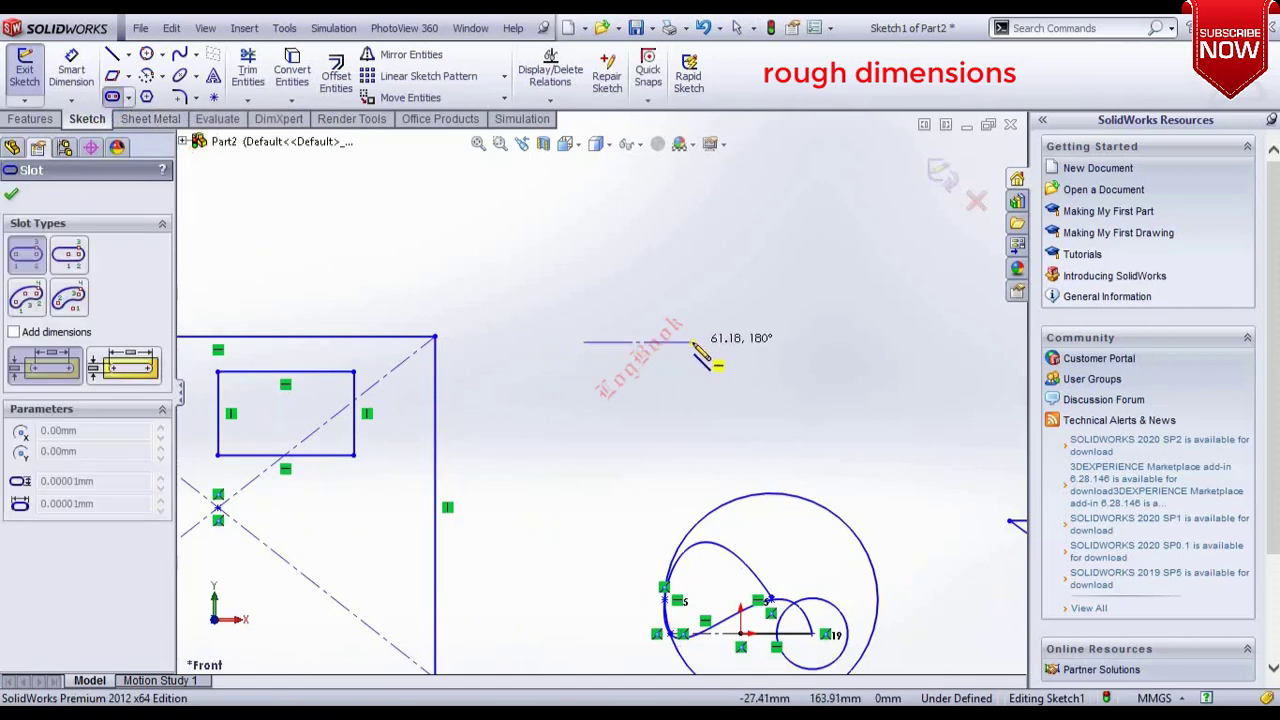
click(693, 342)
click(698, 373)
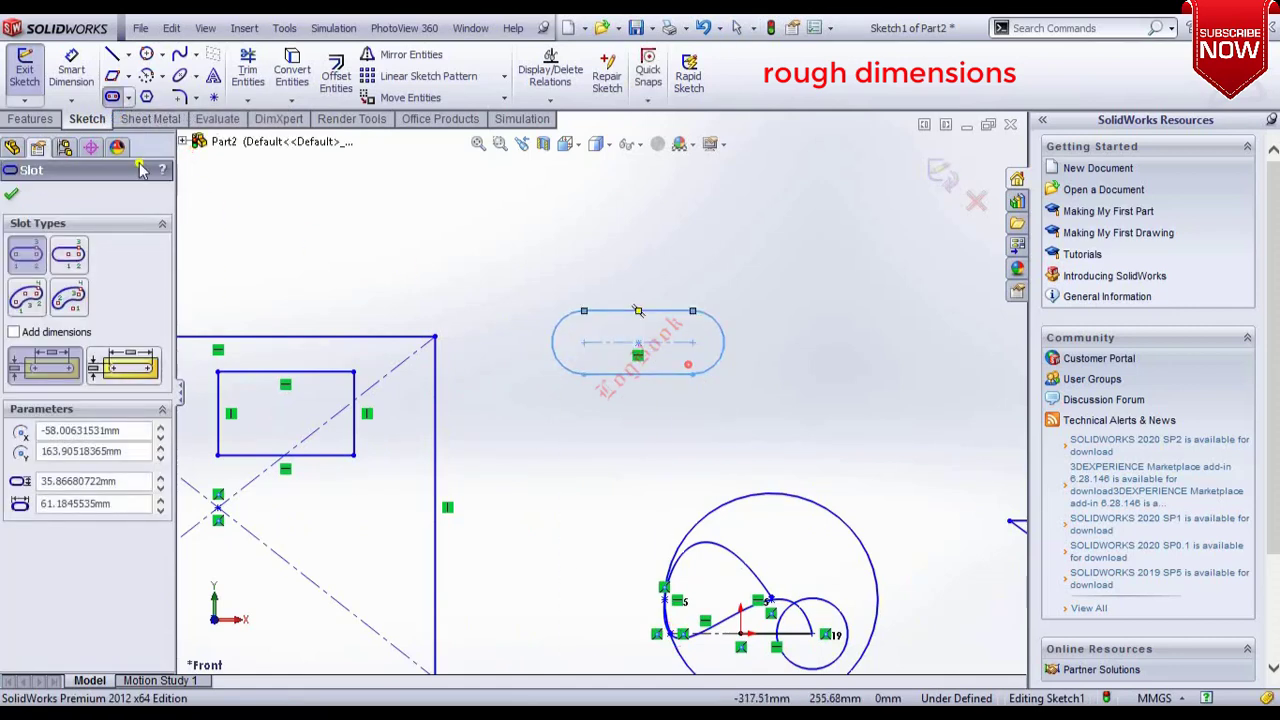
Draw two centerpoint straight slots: a horizontal one about 114 × 40 mm and an angled one about 64 × 25 mm.
click(128, 97)
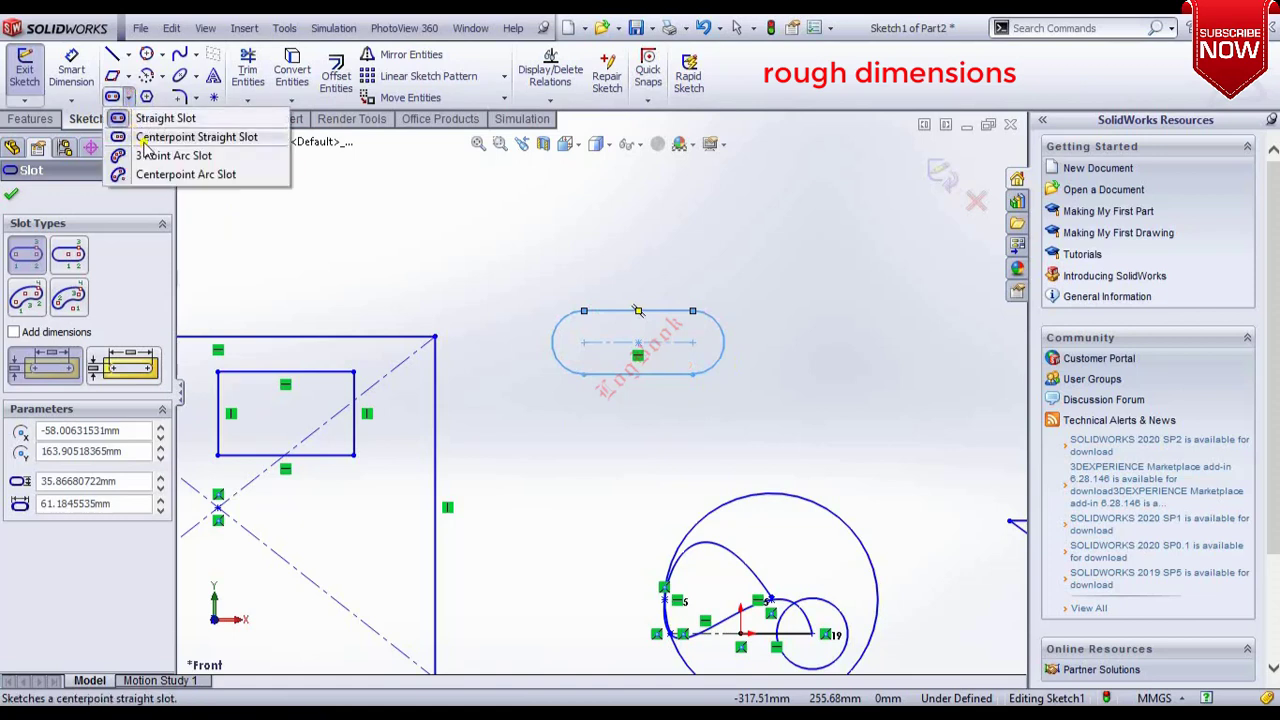
click(145, 138)
click(423, 217)
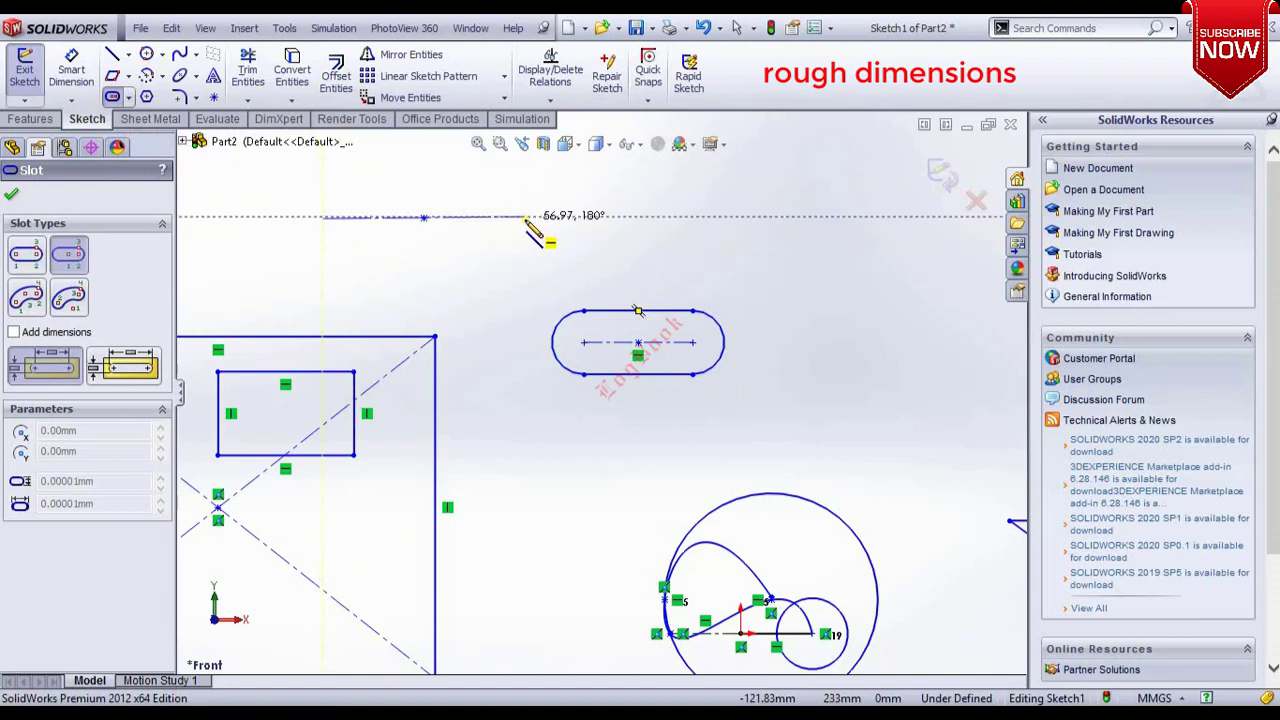
click(525, 217)
click(557, 224)
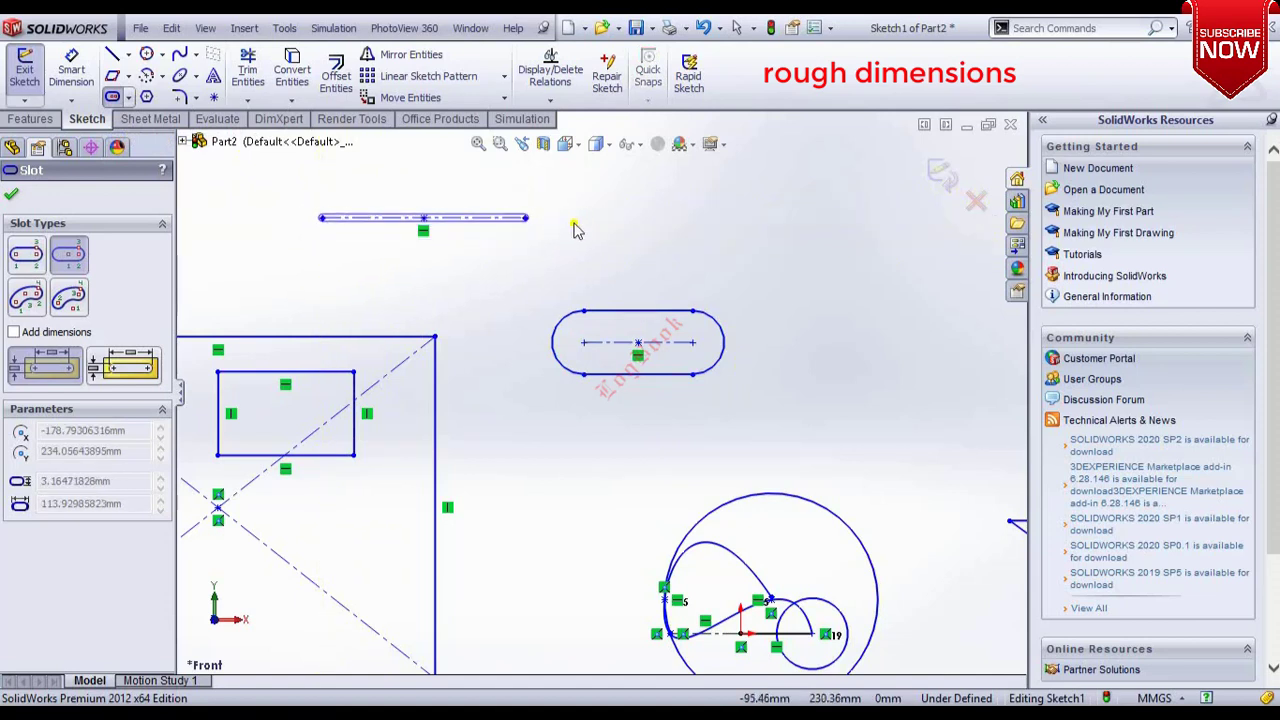
click(424, 253)
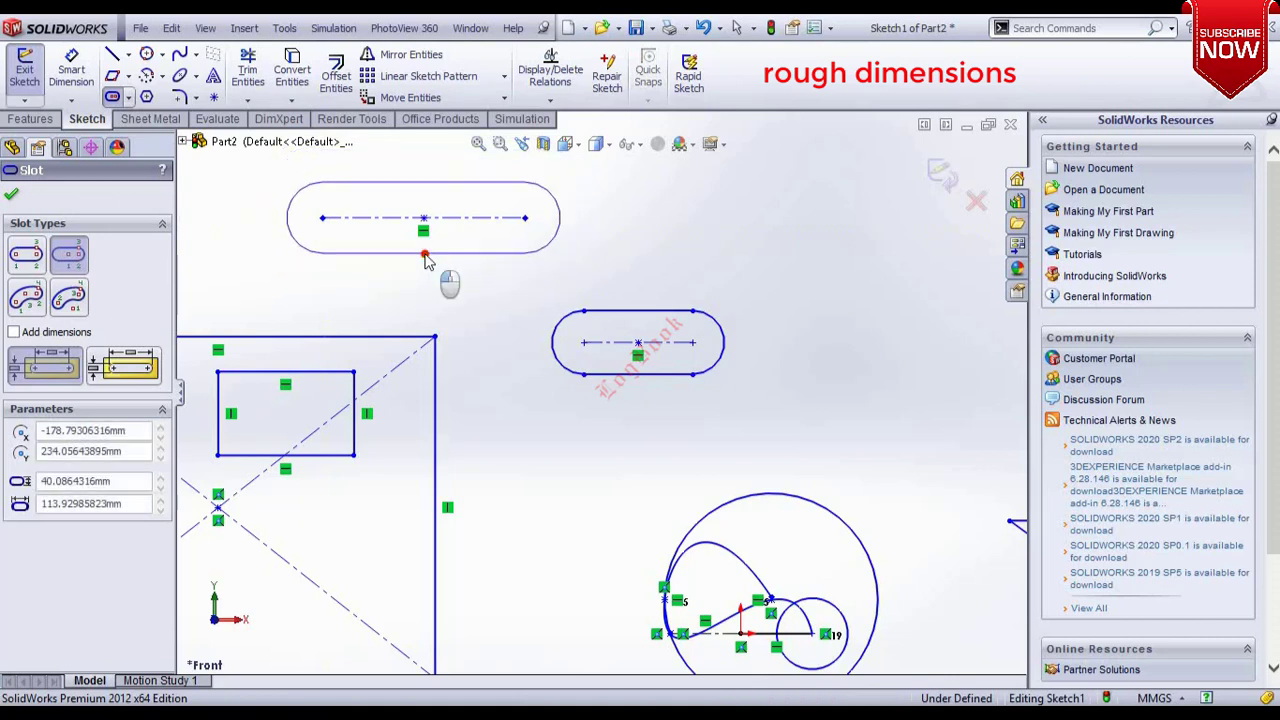
click(618, 275)
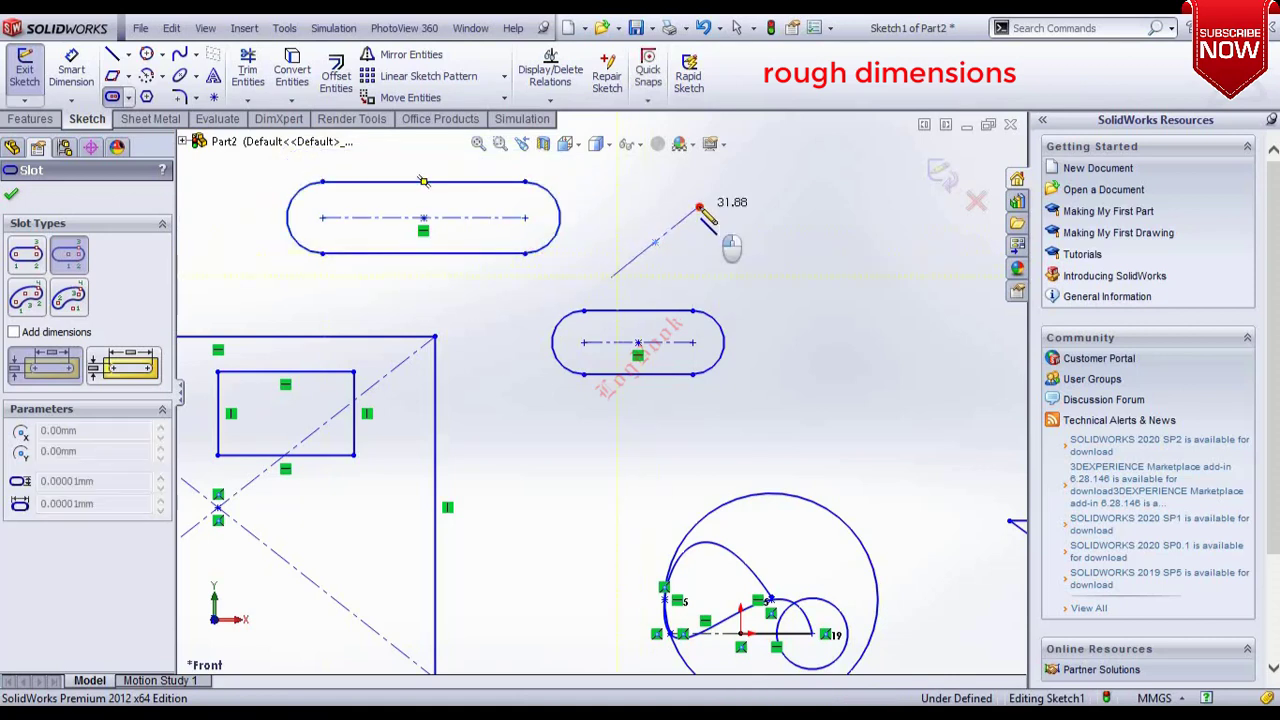
click(699, 208)
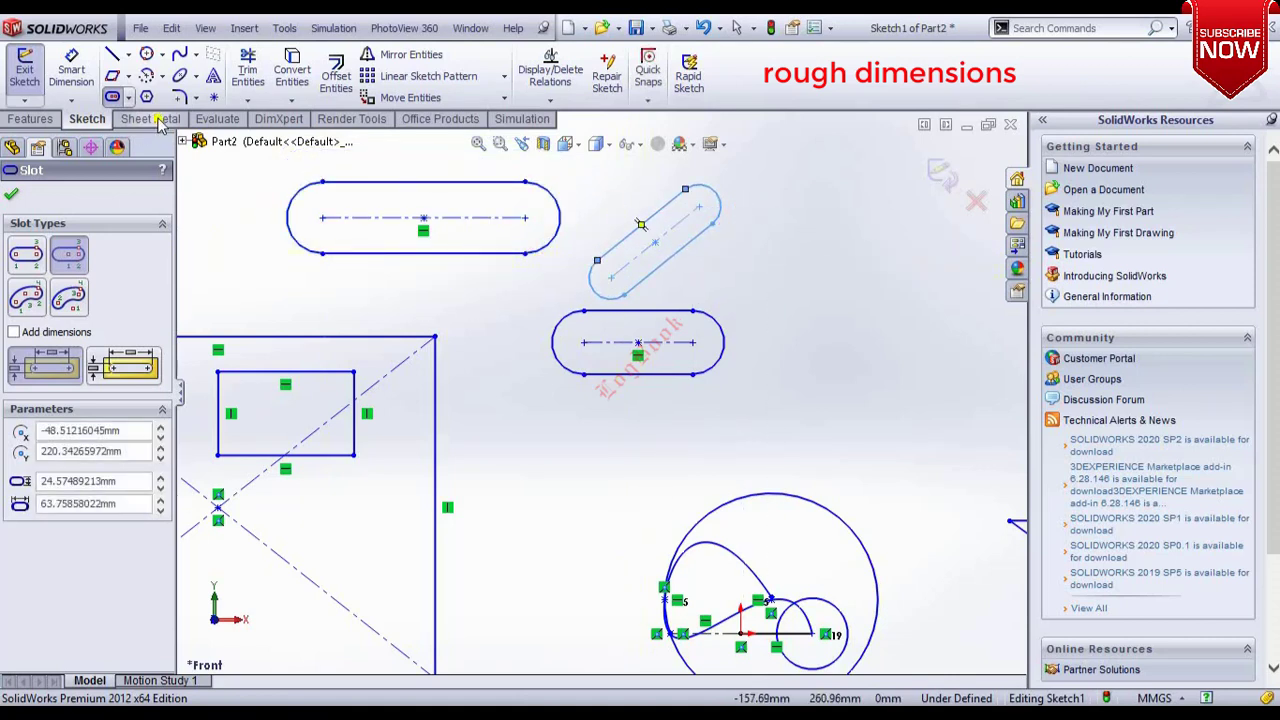
Draw a 3 Point Arc Slot about 48 mm wide sweeping about 248° to the right of the slots.
click(129, 98)
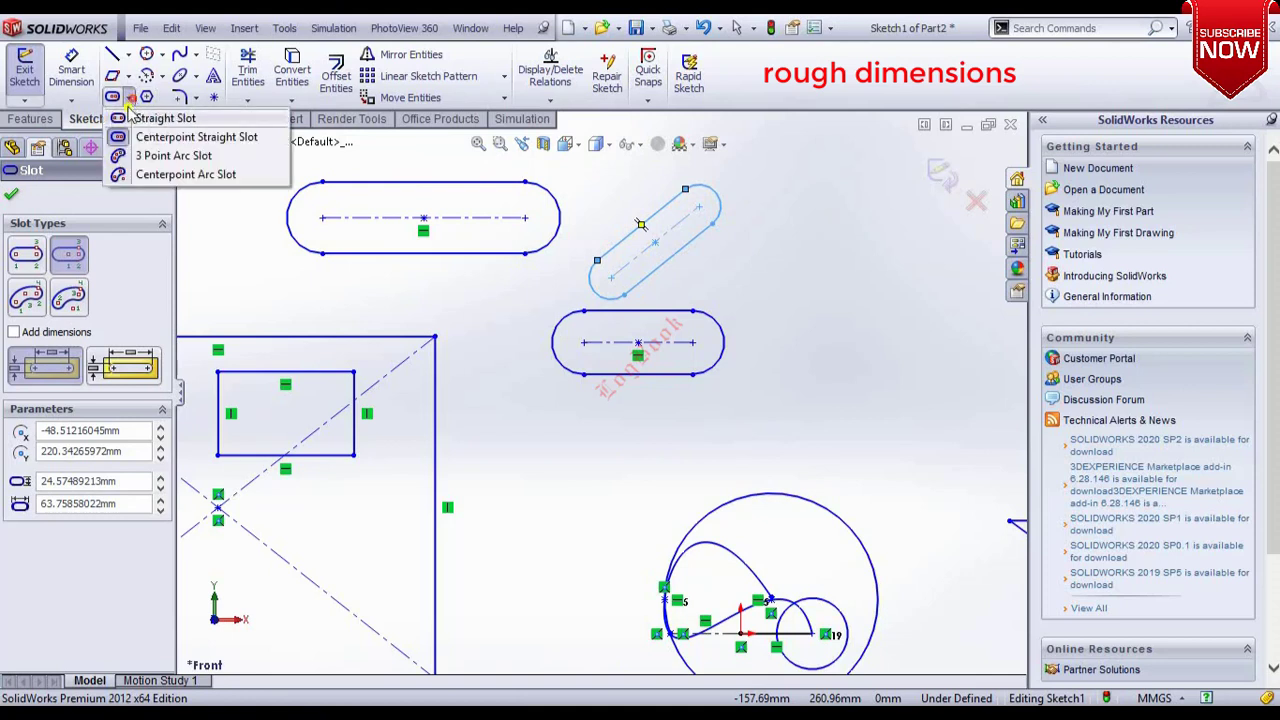
click(127, 156)
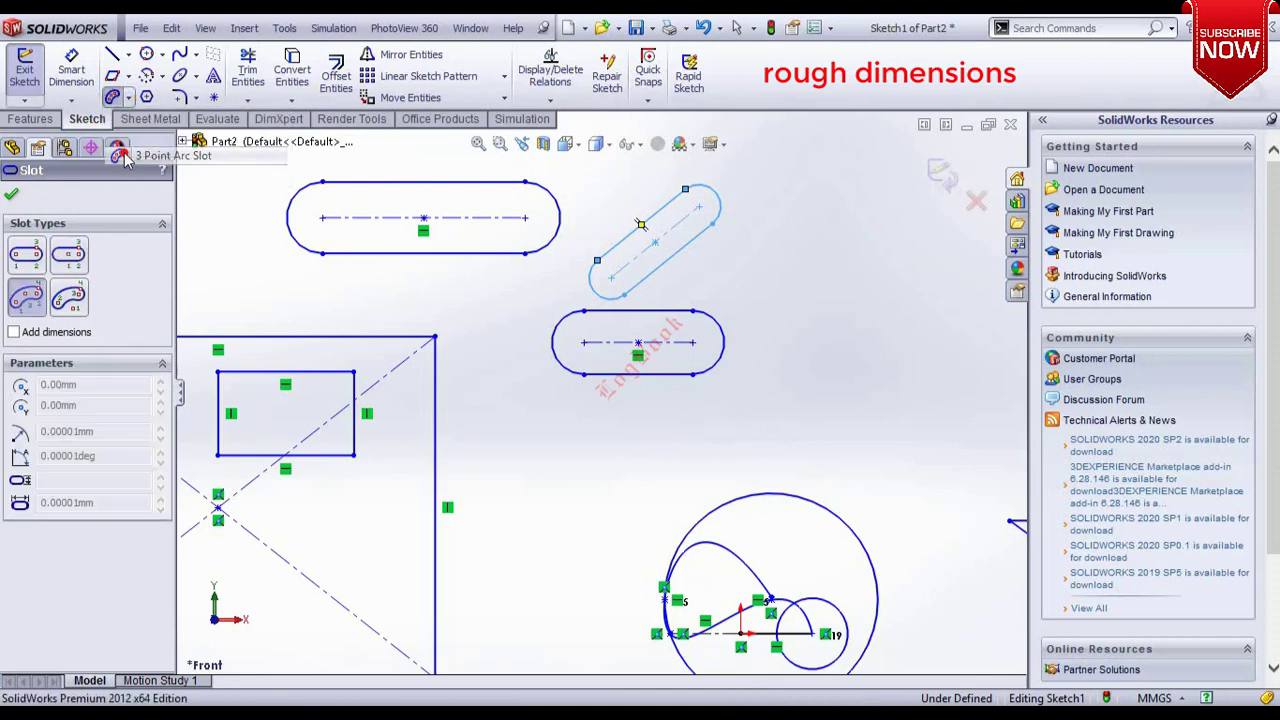
click(820, 343)
click(863, 260)
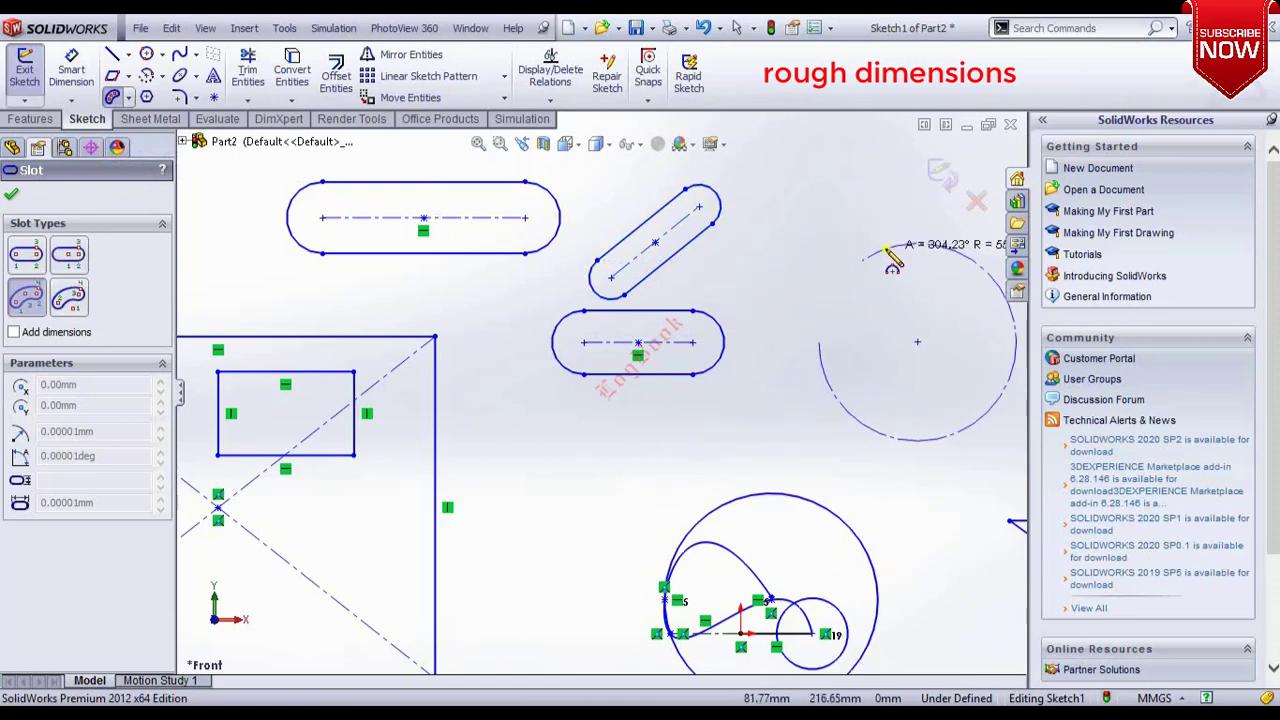
click(895, 275)
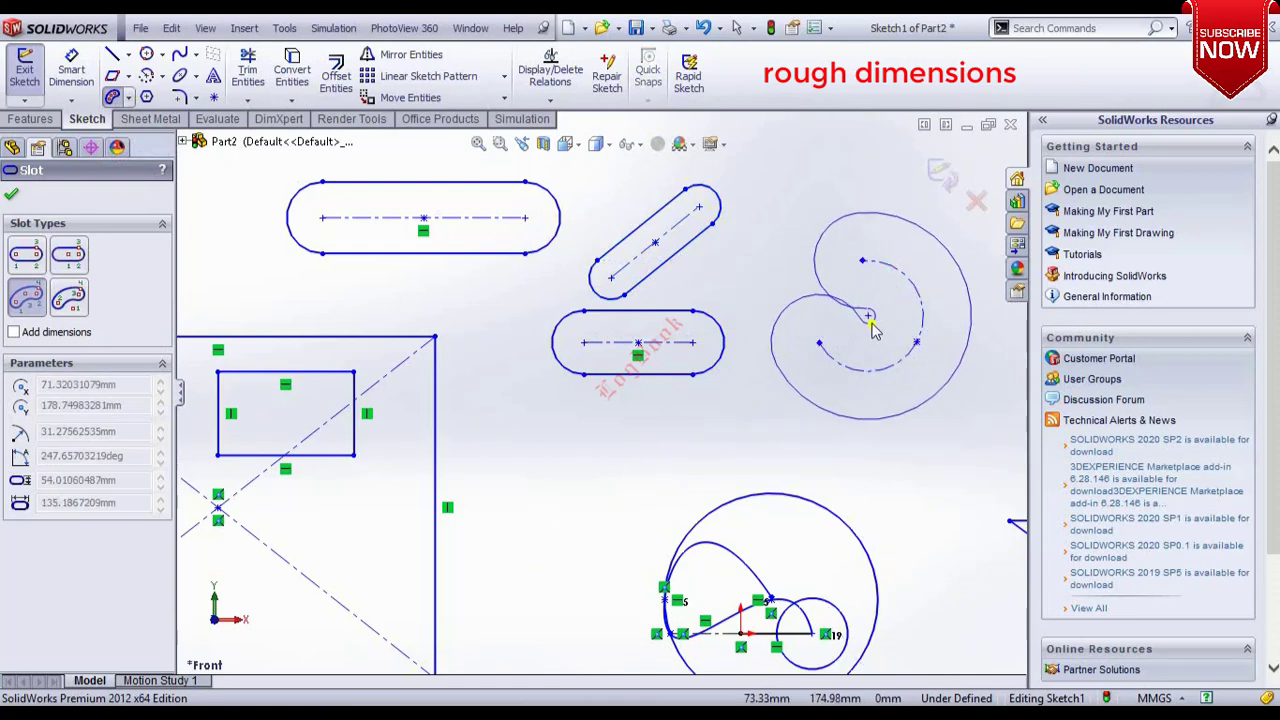
click(950, 360)
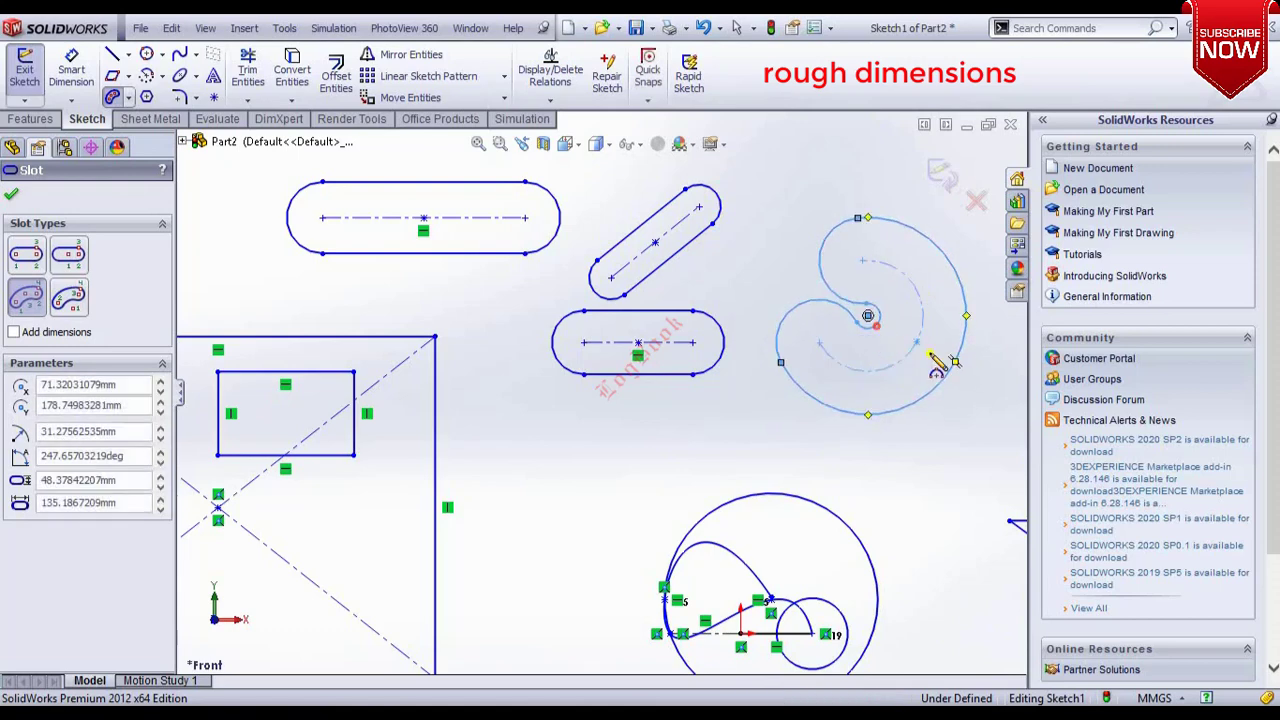
Draw a small 3 Point Arc Slot about 8 mm wide with about 14 mm radius sweeping about 257°.
click(541, 486)
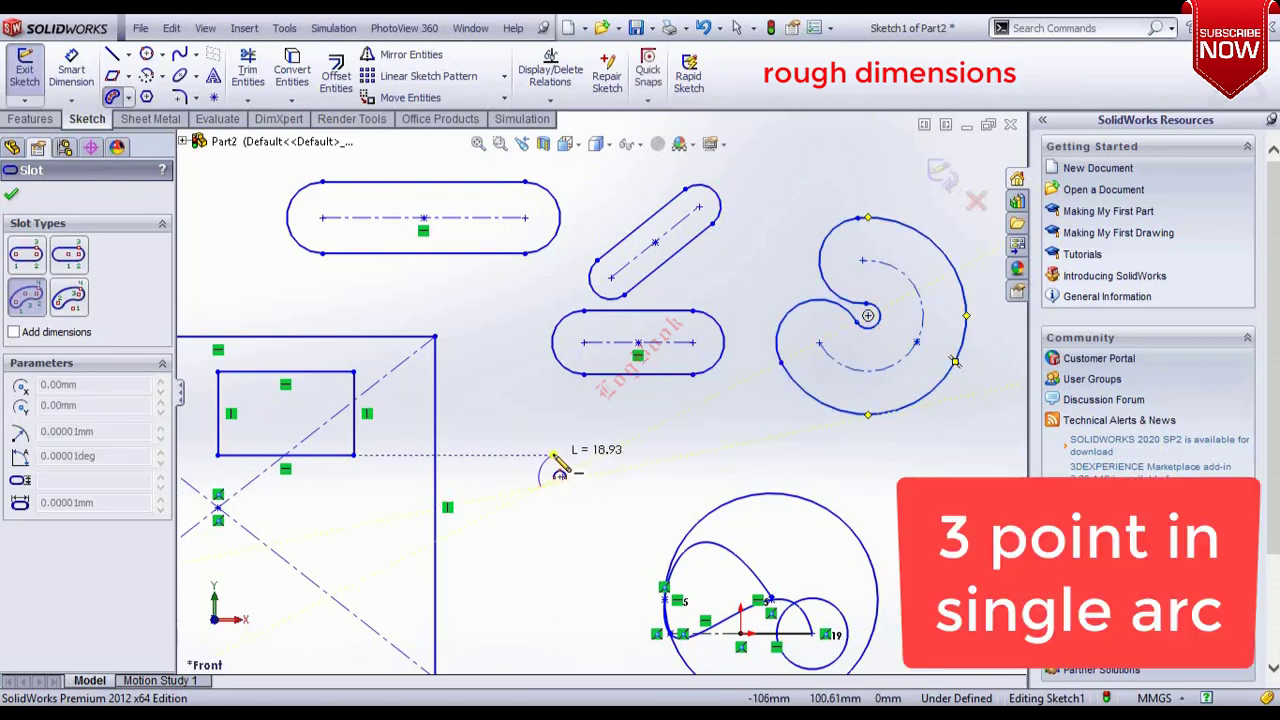
click(566, 456)
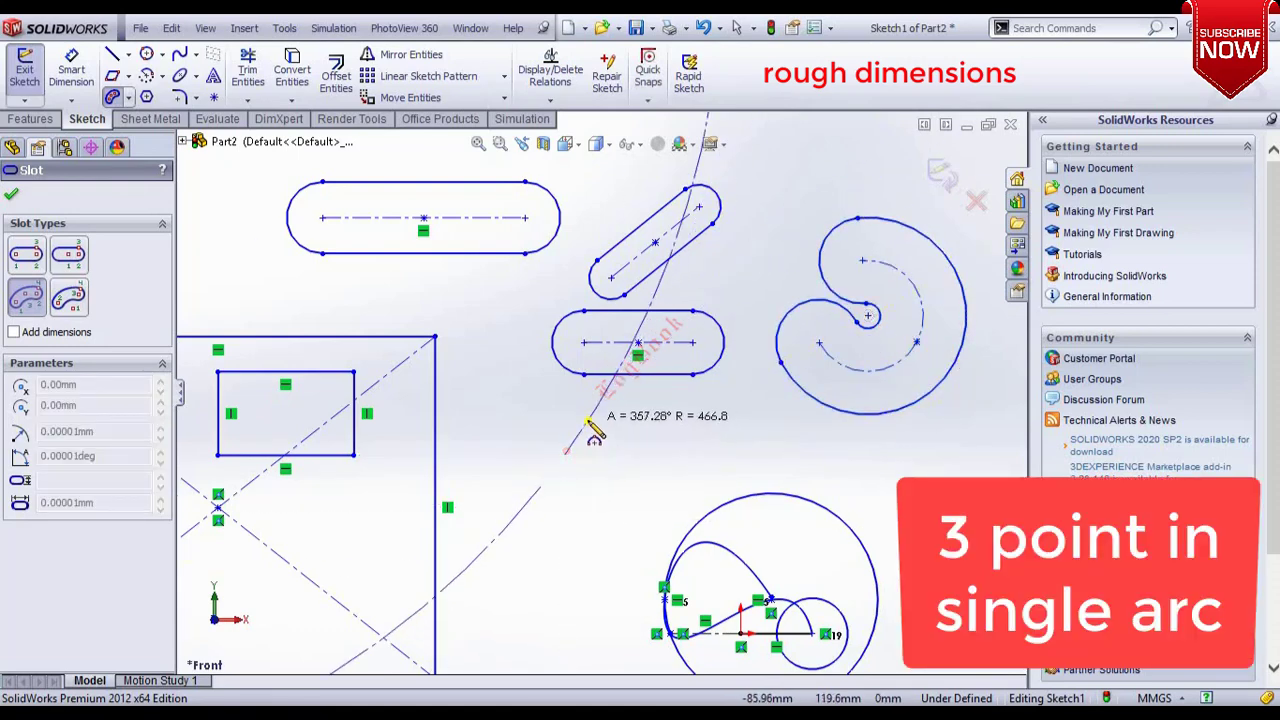
click(519, 452)
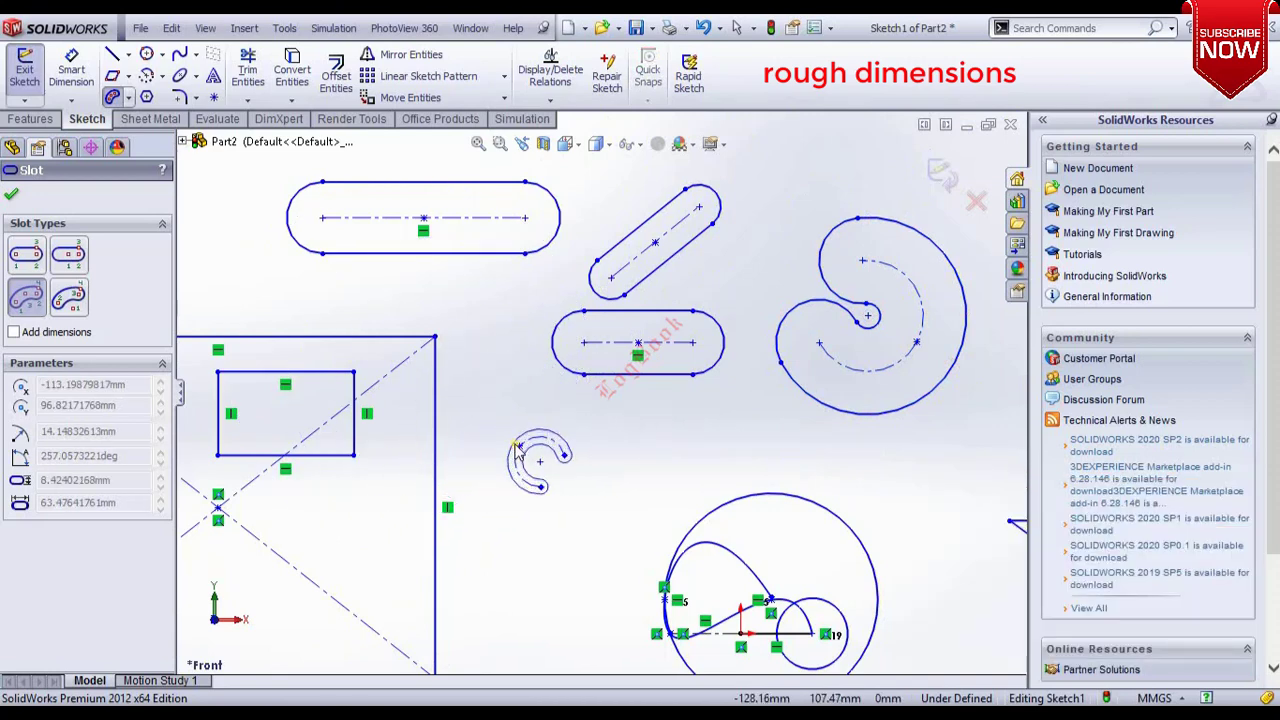
click(516, 452)
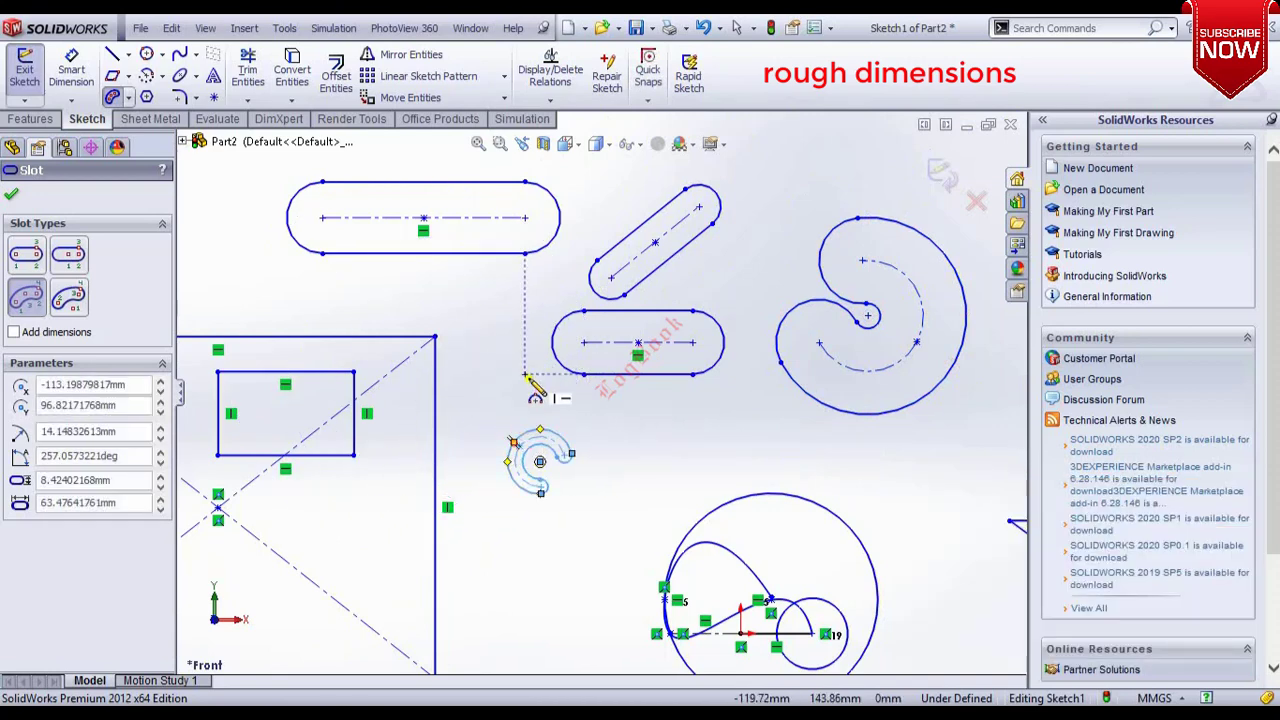
Draw a Centerpoint Arc Slot about 21 mm wide with about 32 mm radius sweeping about 279° at the right.
click(128, 97)
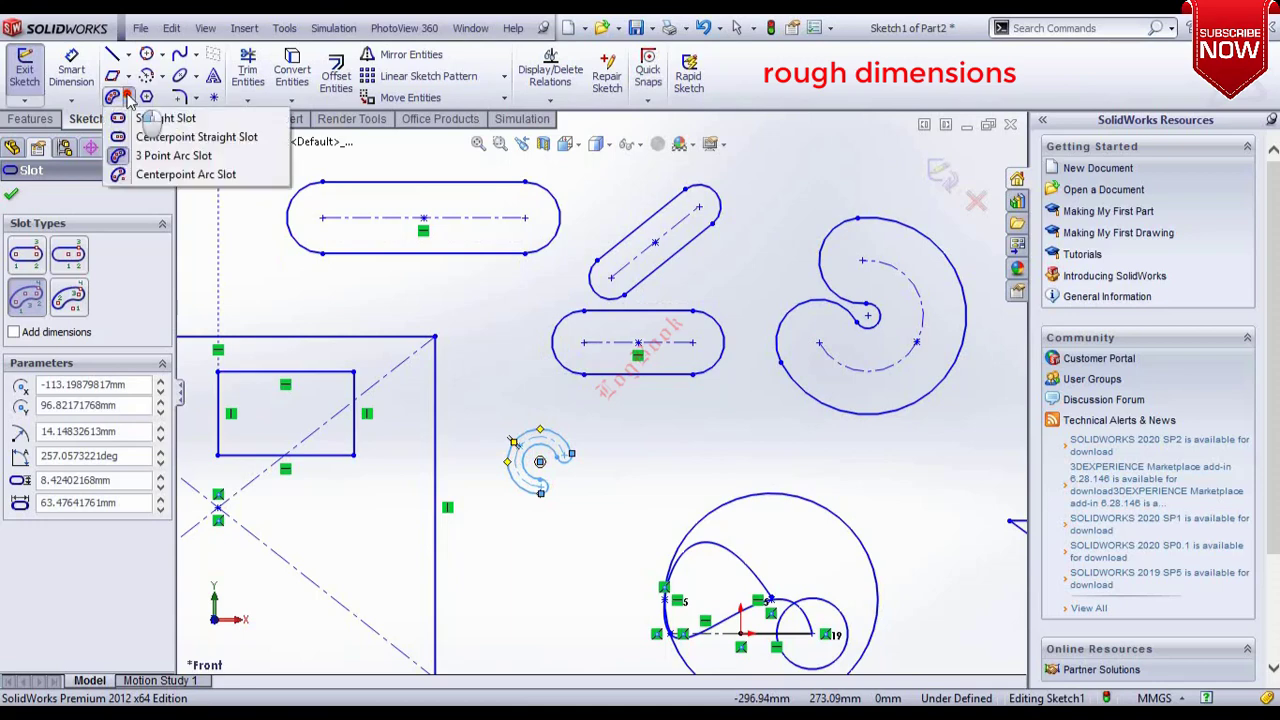
click(143, 176)
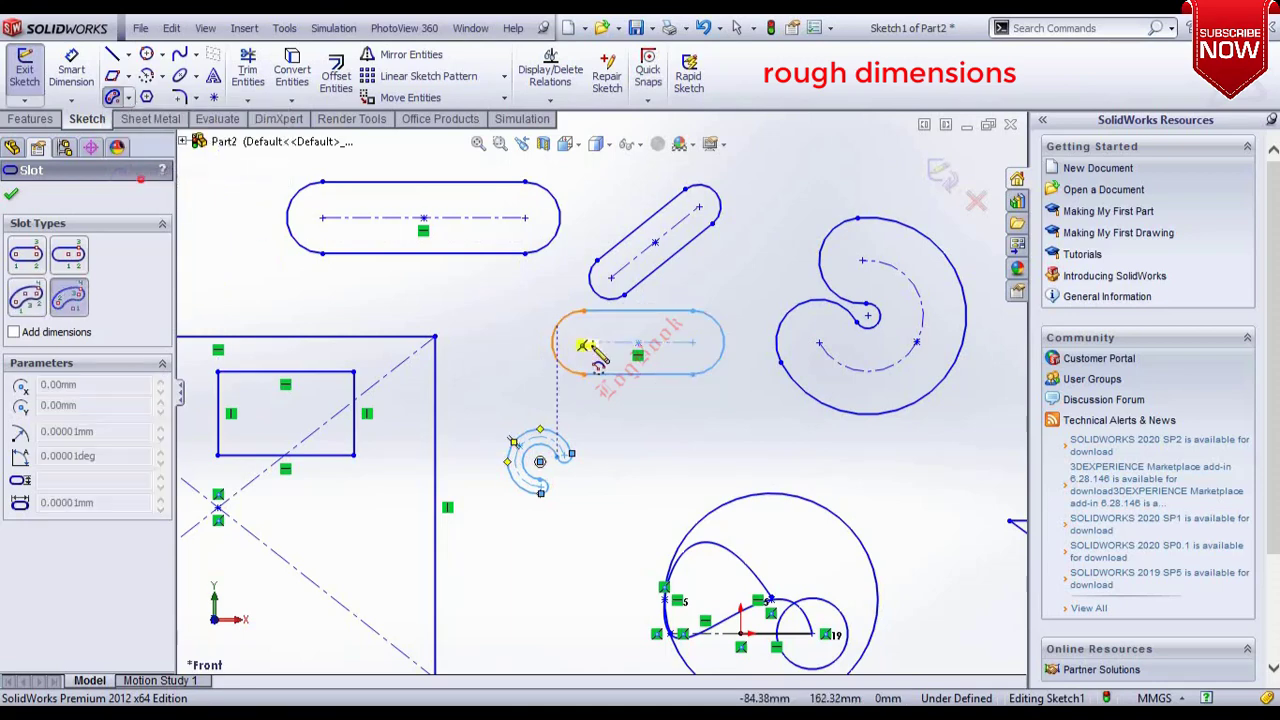
click(953, 513)
click(900, 496)
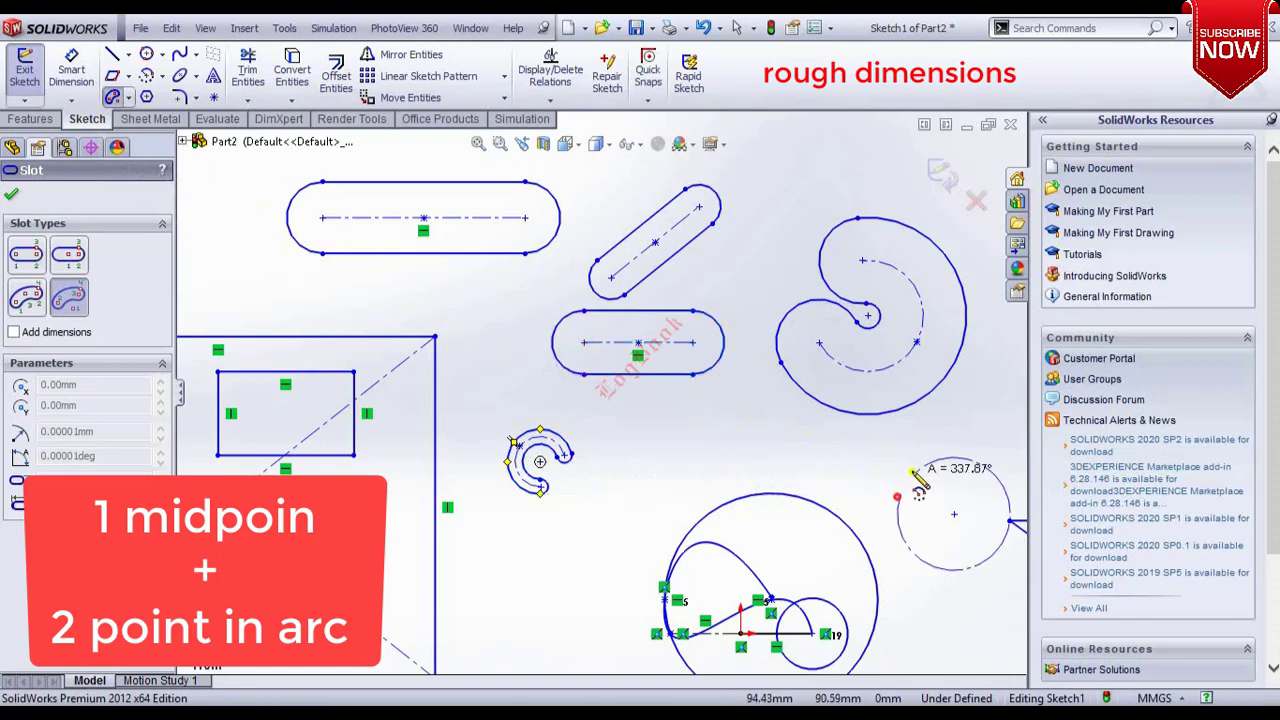
click(964, 457)
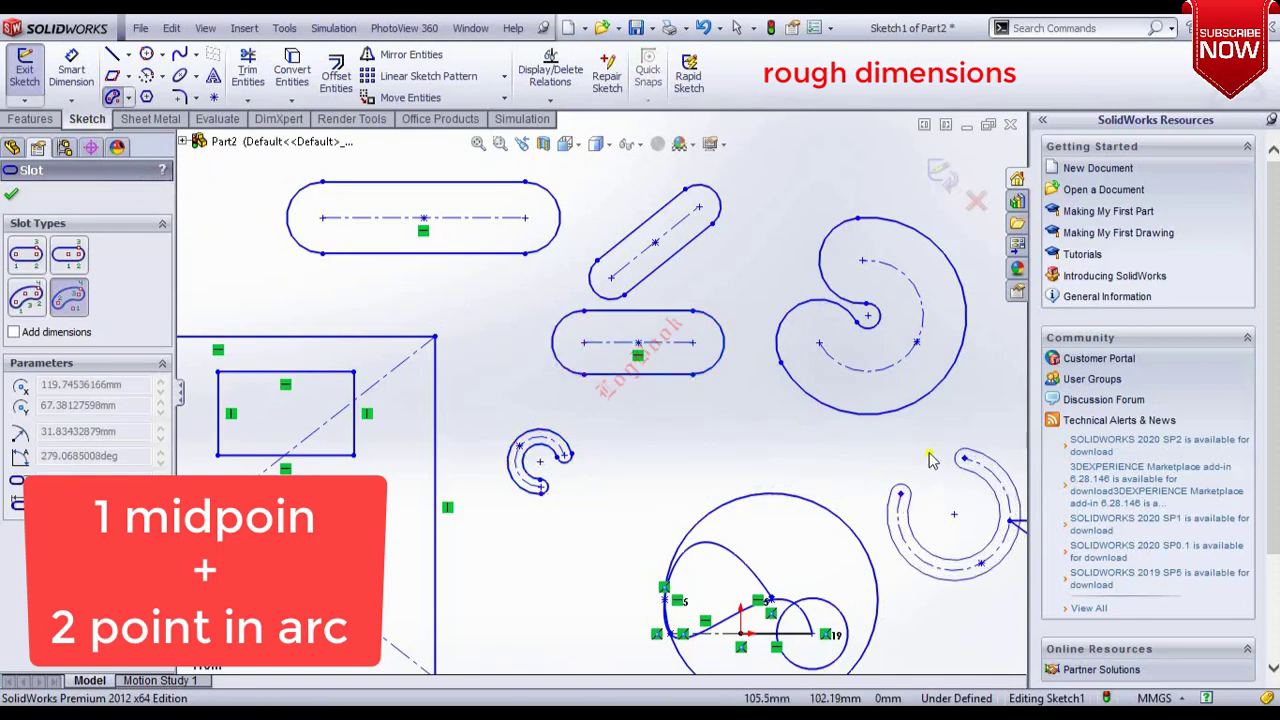
click(930, 472)
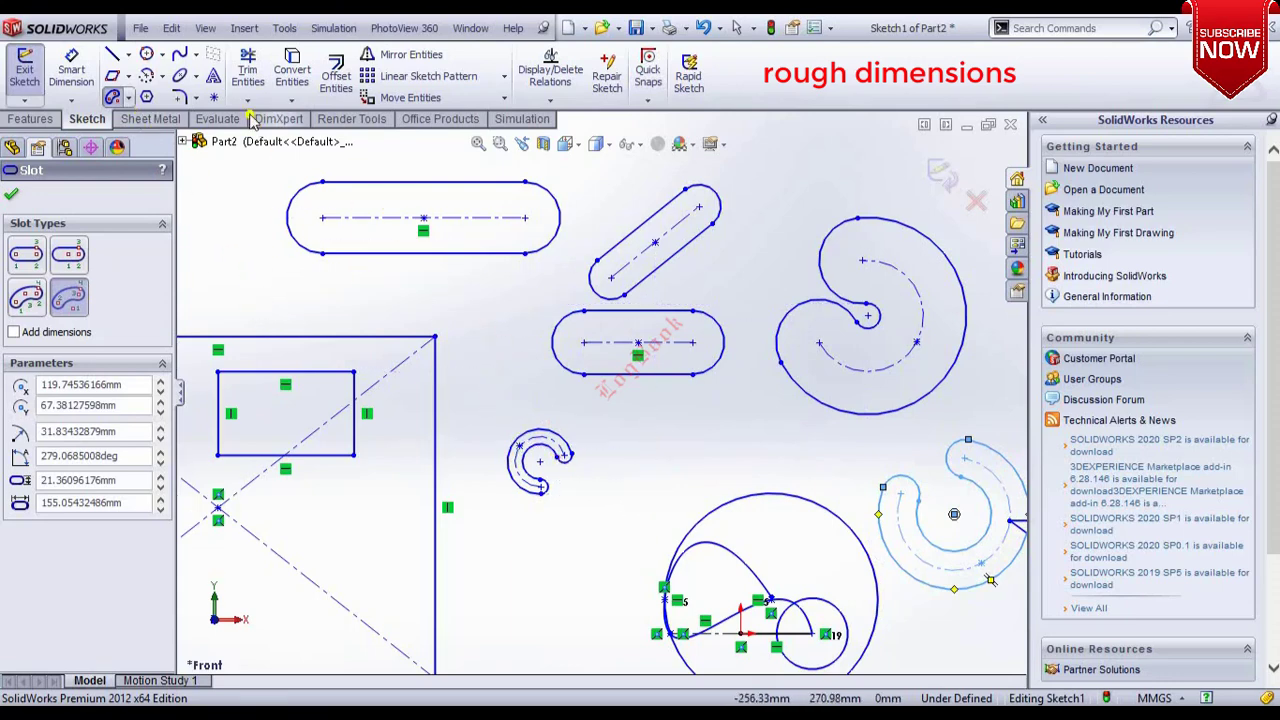
Draw a six-sided inscribed polygon about 50 mm across below the small arc slot.
click(146, 97)
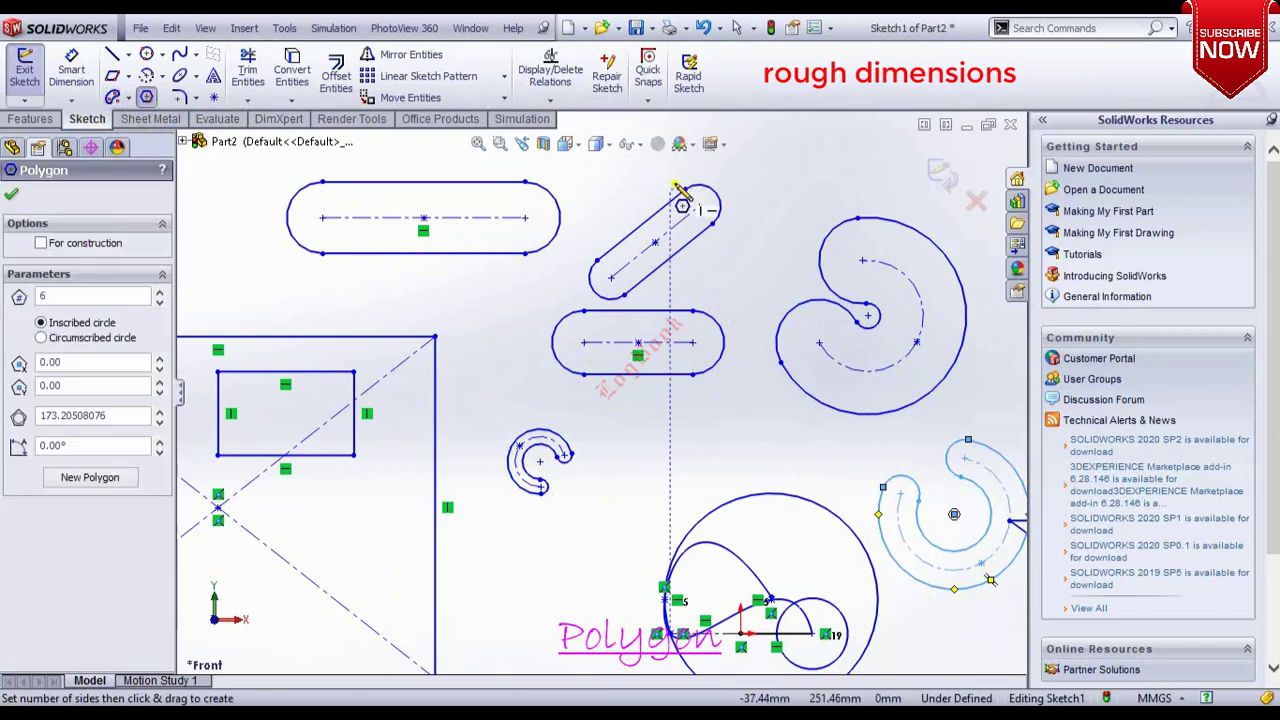
drag(489, 565, 540, 565)
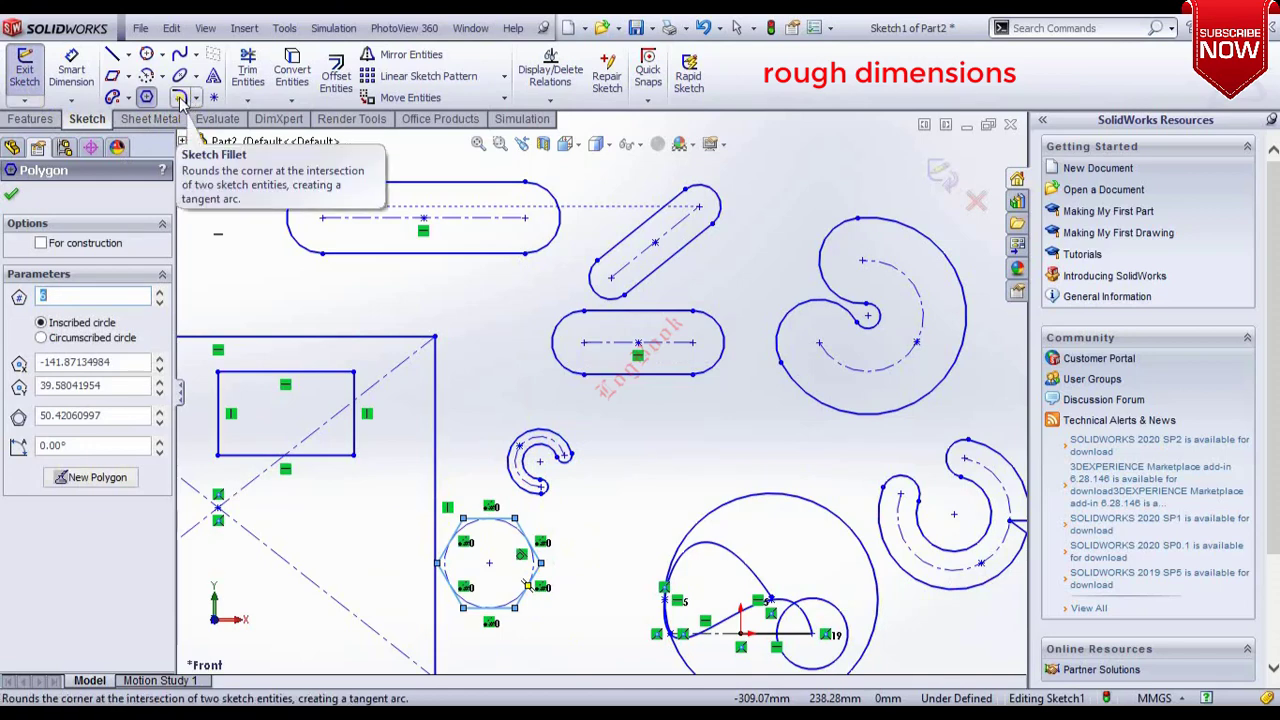
Fillet the large rectangle's top-right corner with a 50 mm radius.
click(180, 98)
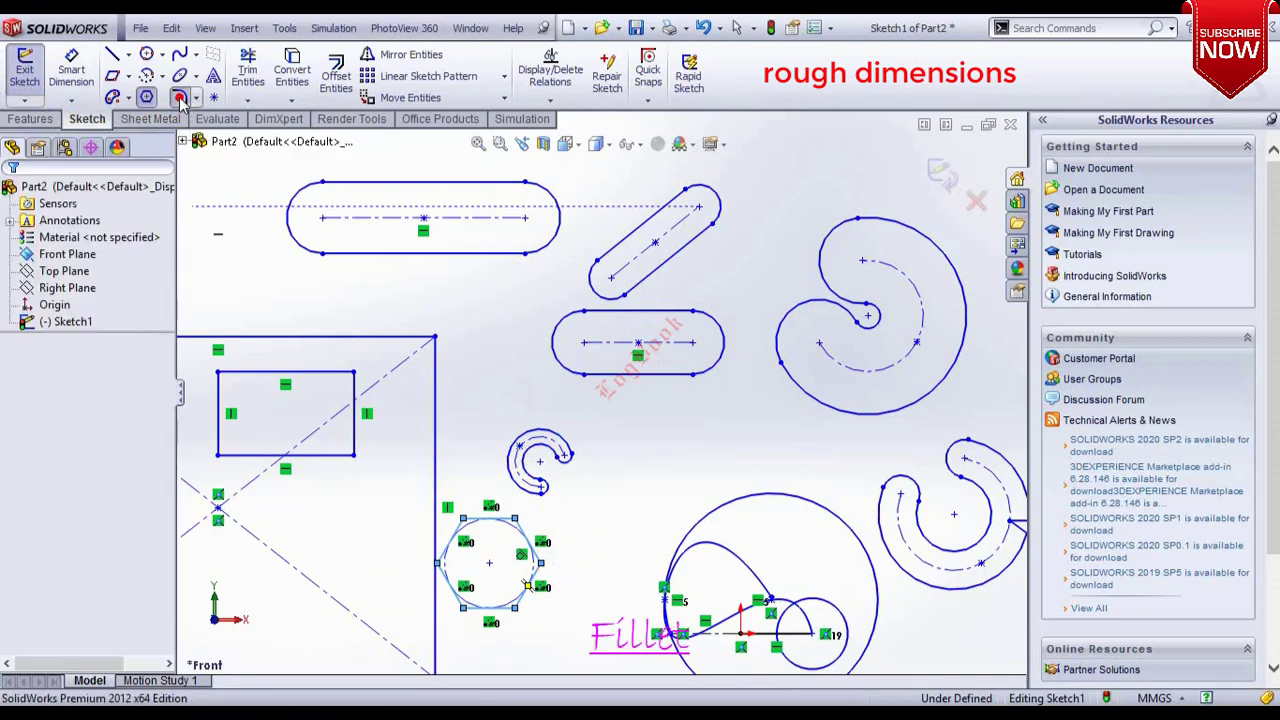
click(374, 339)
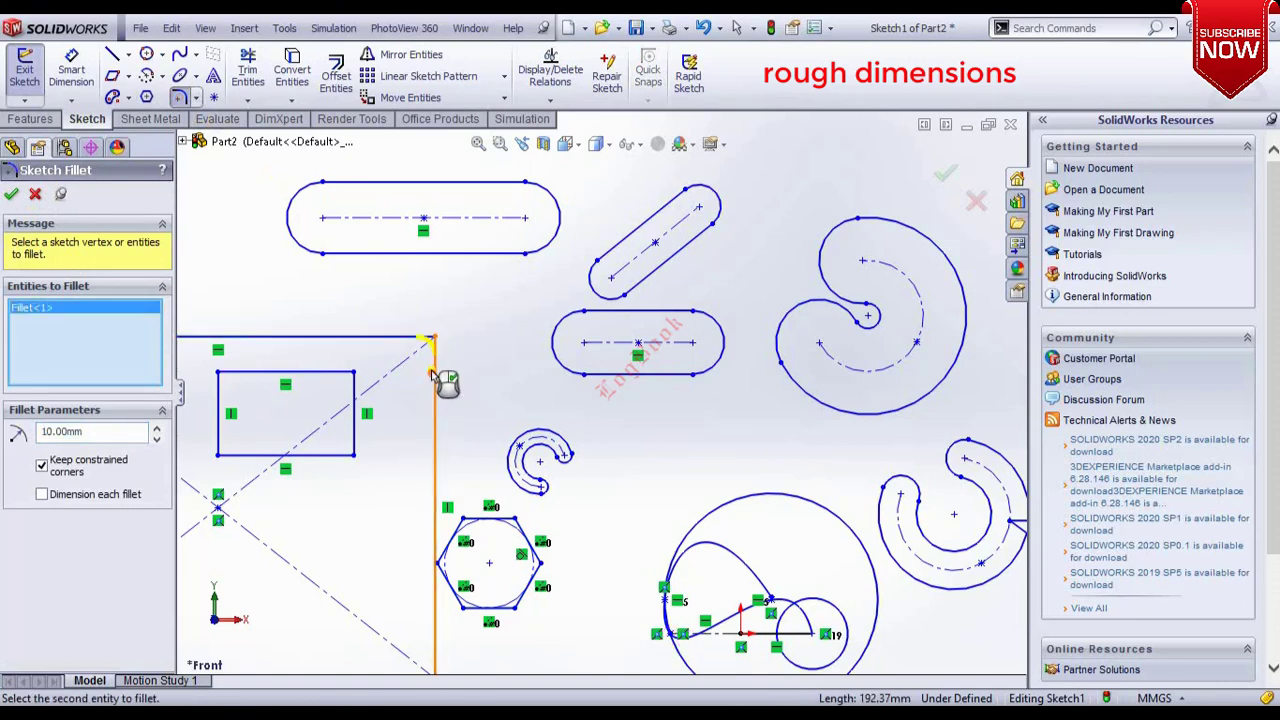
scroll(430, 347, up, 4)
scroll(529, 374, down, 11)
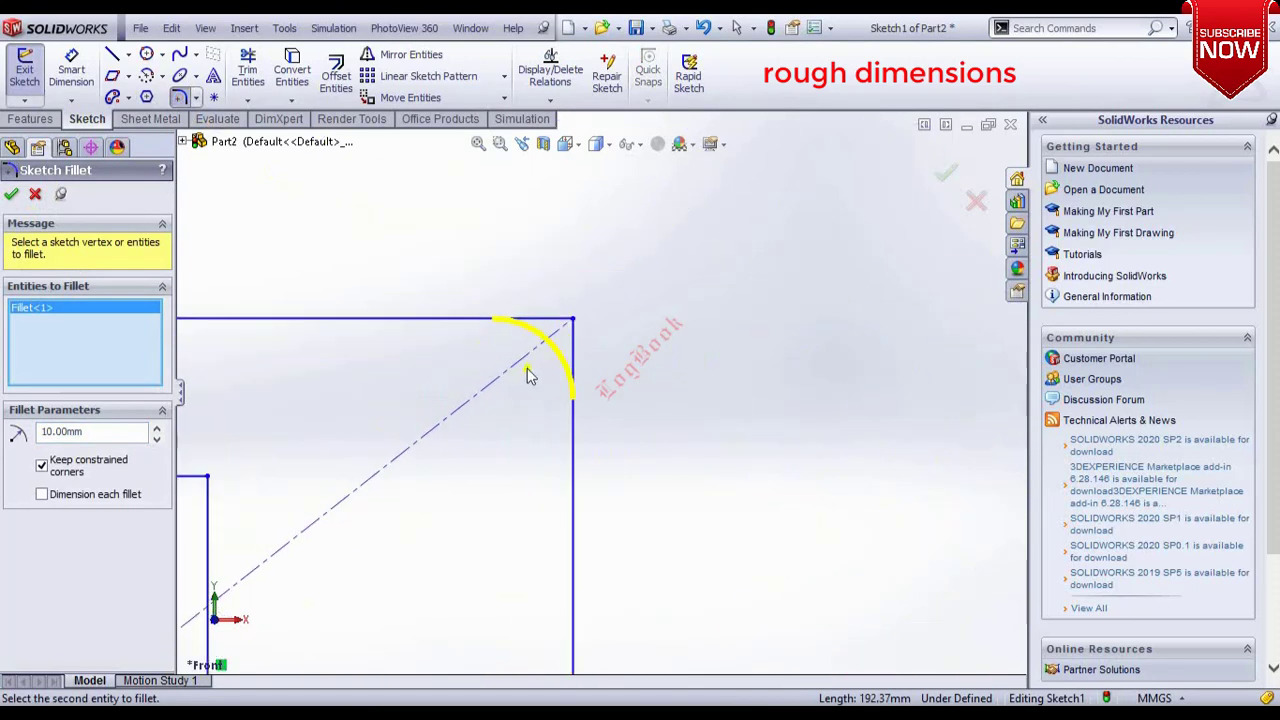
double_click(89, 432)
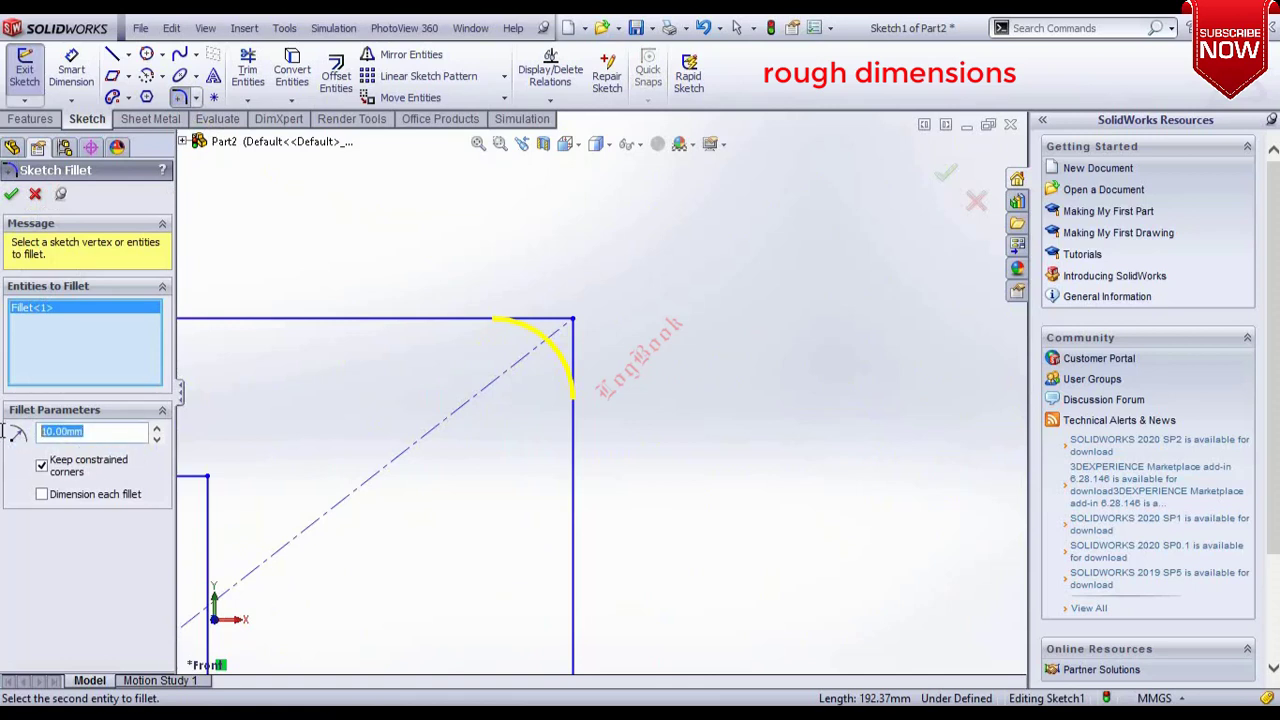
text(50)
key(Return)
scroll(457, 478, up, 4)
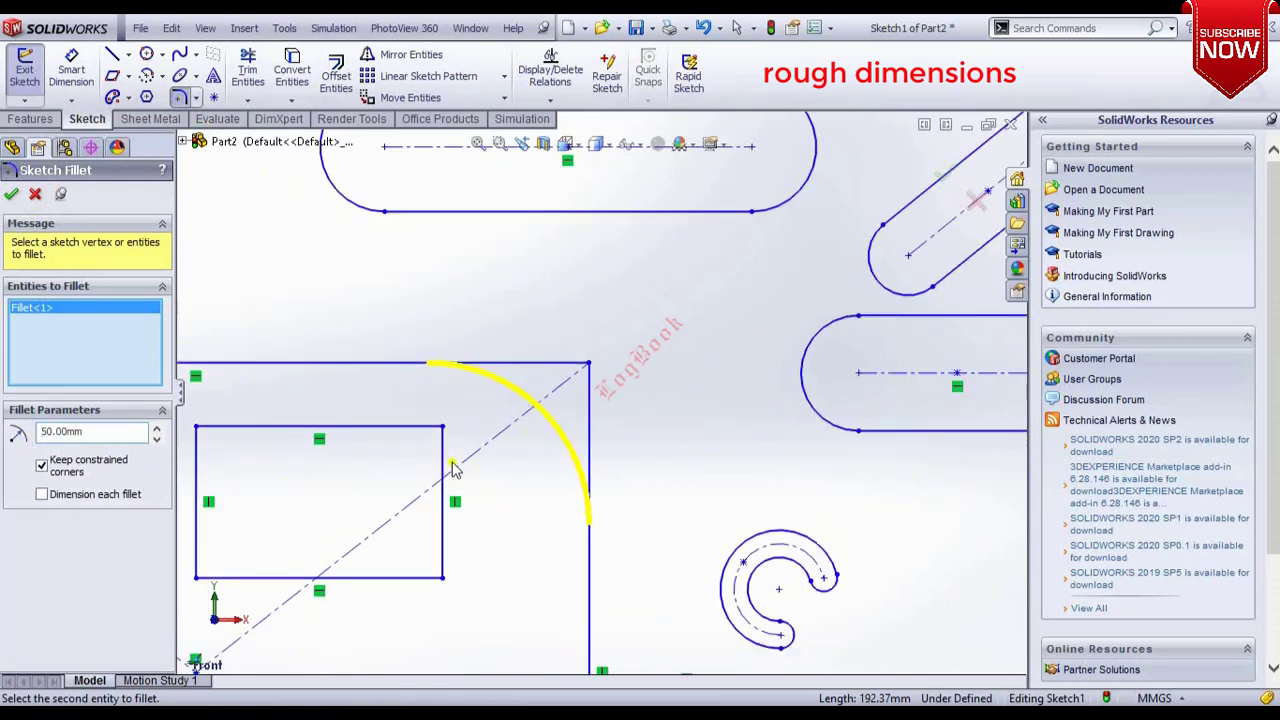
click(11, 194)
Chamfer the large rectangle's top-left corner with equal distances of 30 mm.
click(198, 102)
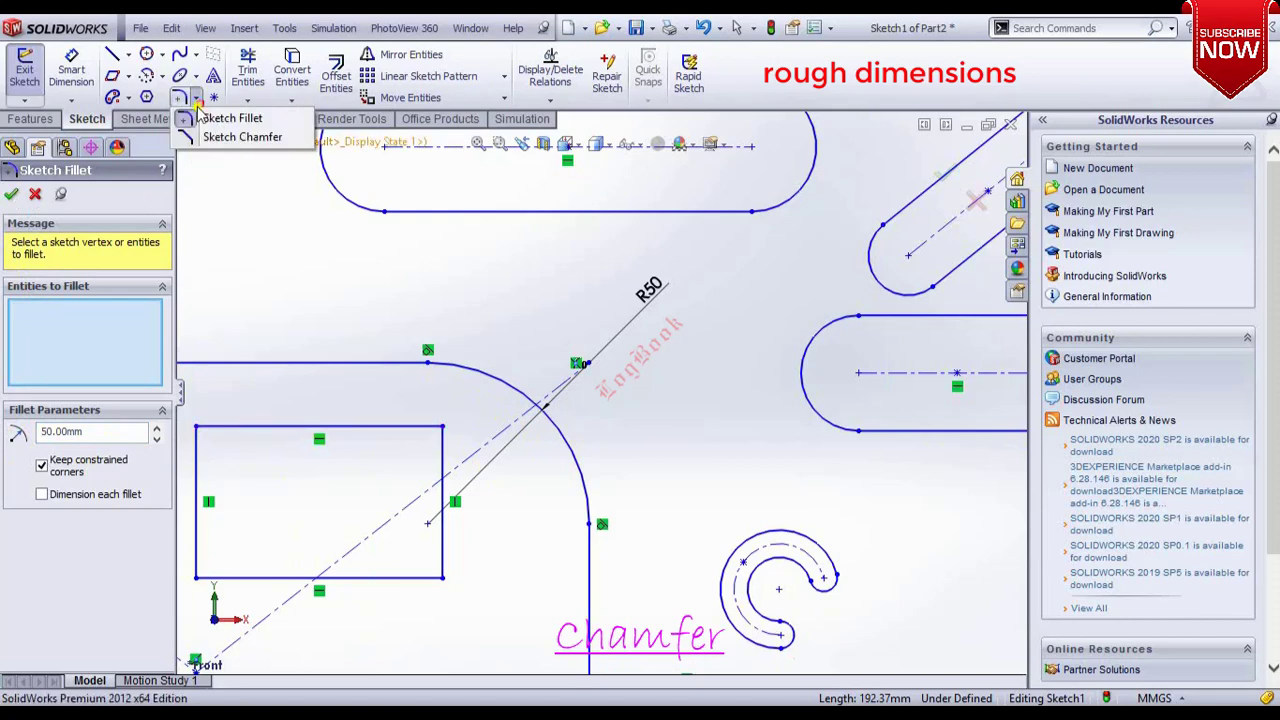
click(242, 137)
scroll(600, 390, up, 5)
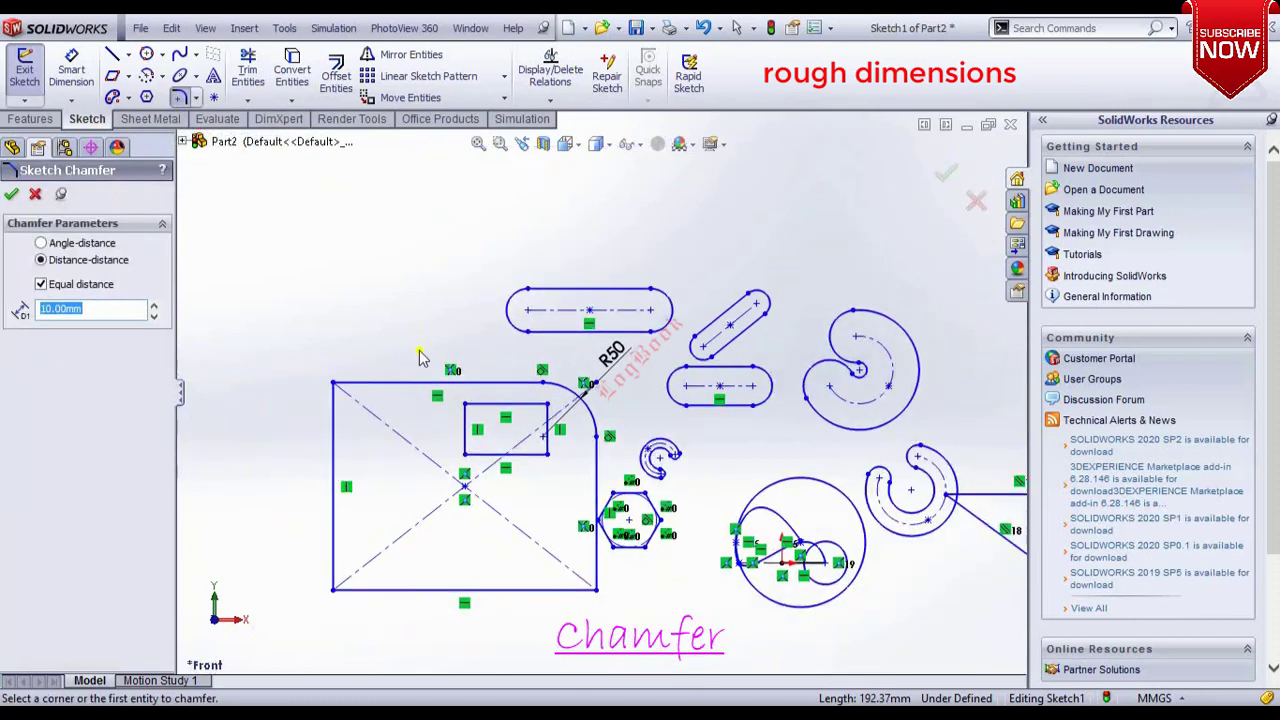
scroll(400, 370, down, 5)
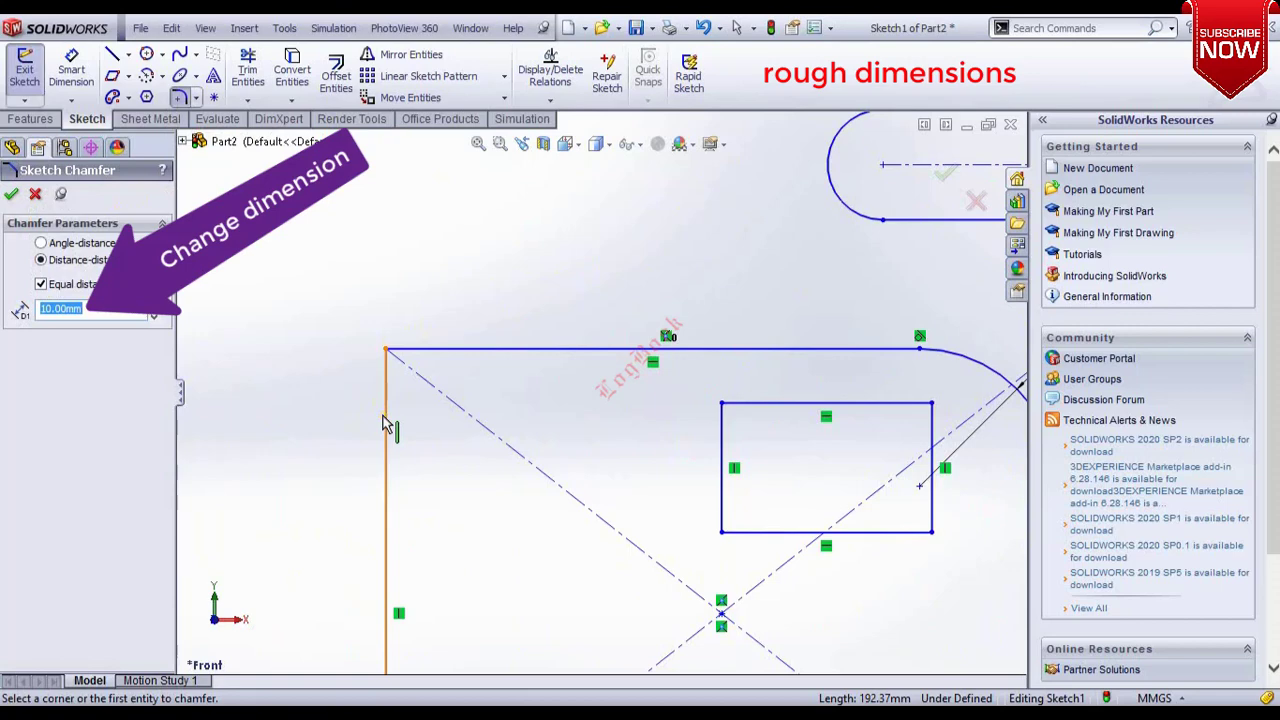
click(604, 350)
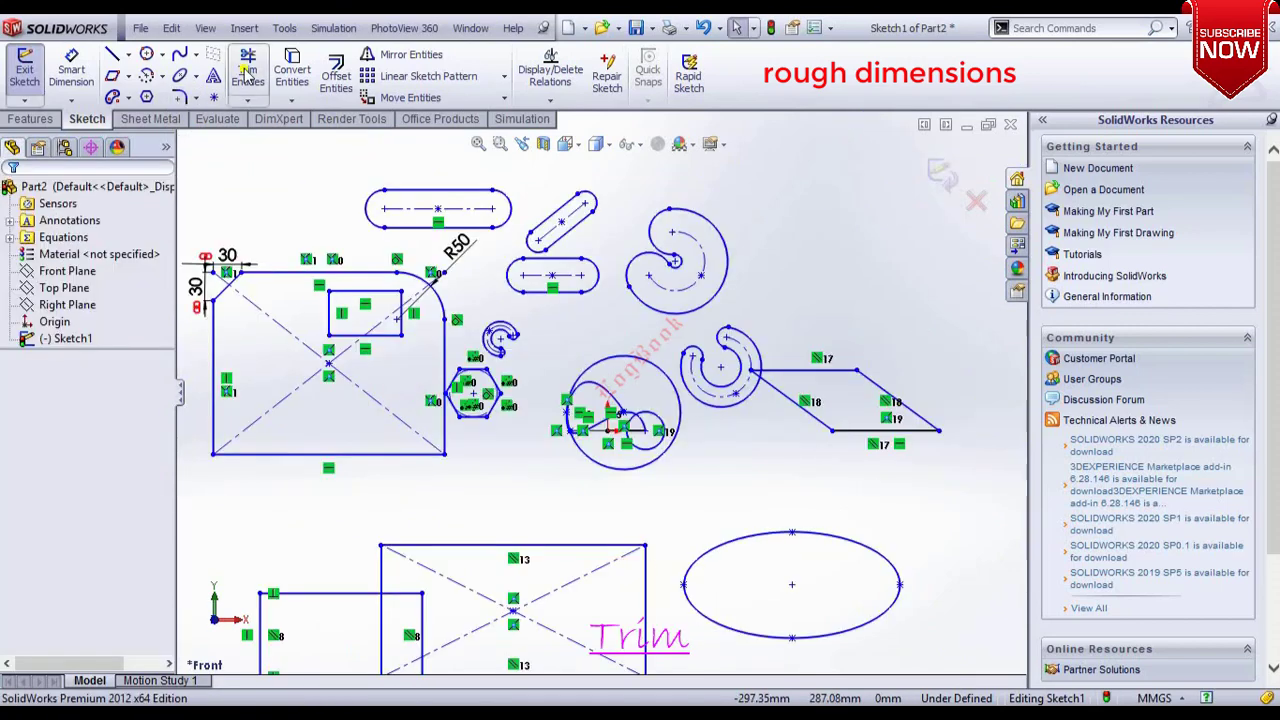
Power-trim the overlapping lines of the two lower rectangles into one stepped outline.
click(248, 70)
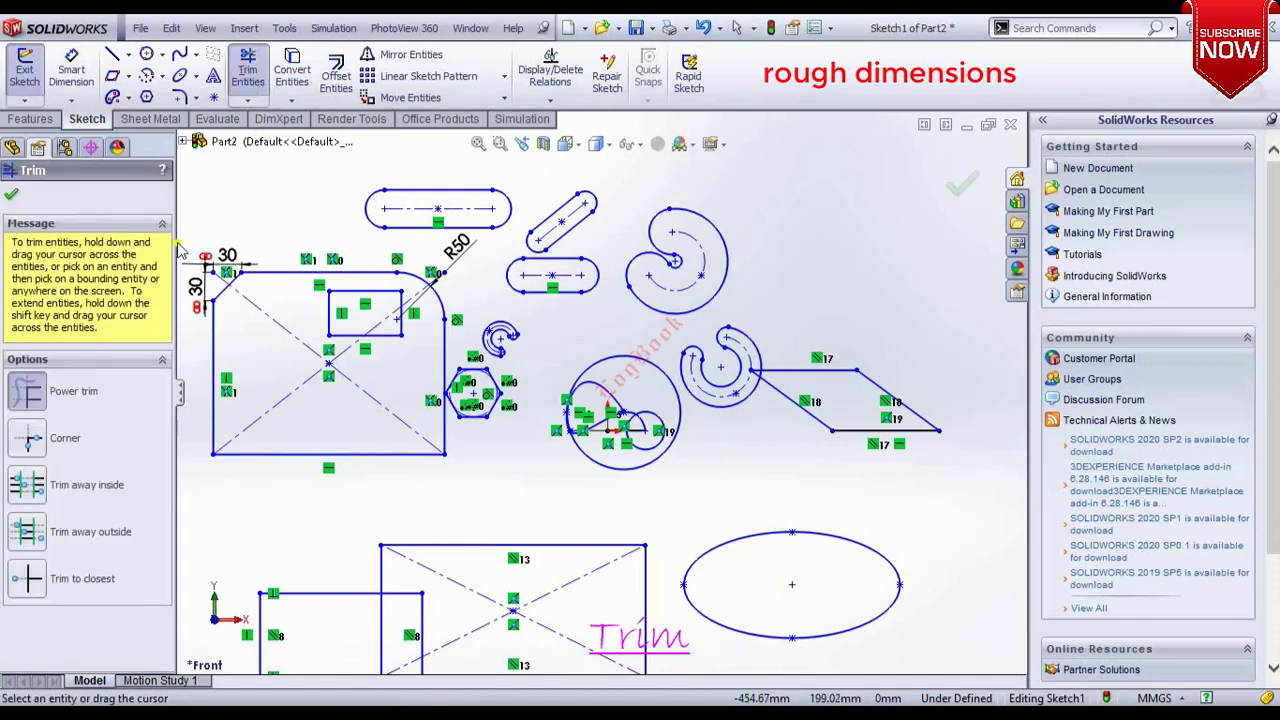
scroll(261, 262, up, 1)
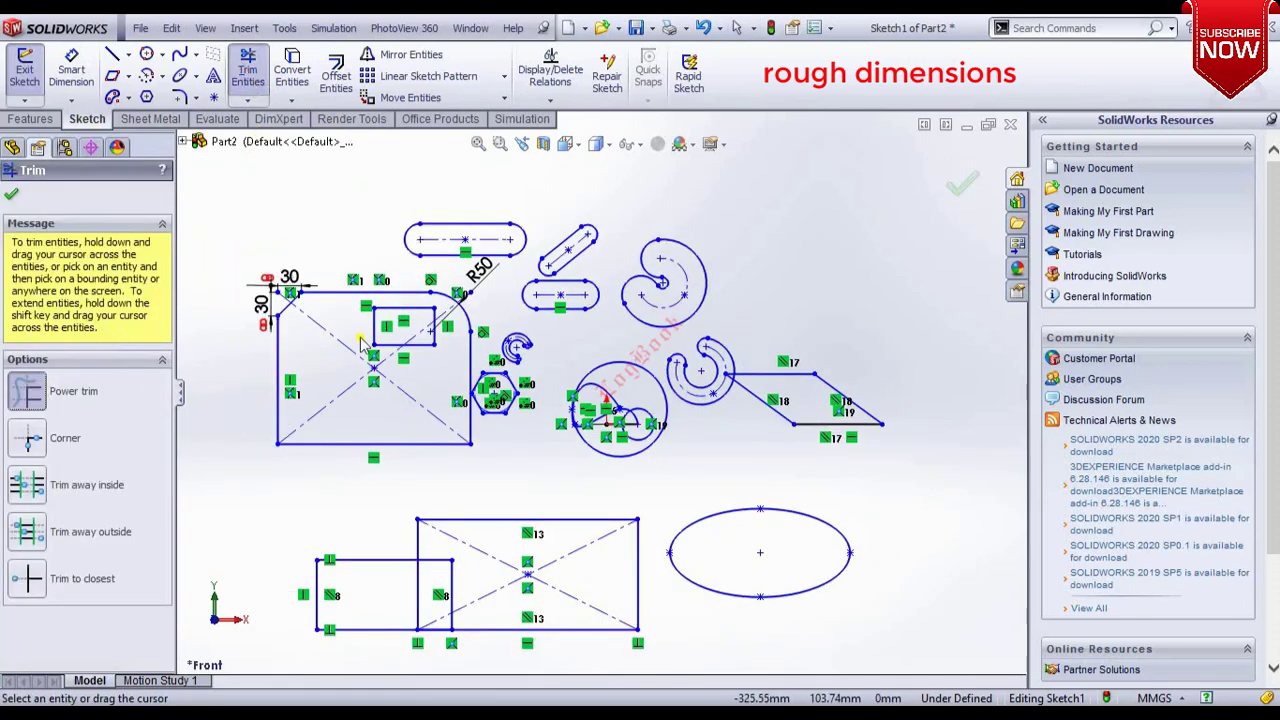
scroll(358, 343, down, 2)
scroll(404, 354, up, 2)
scroll(537, 608, down, 4)
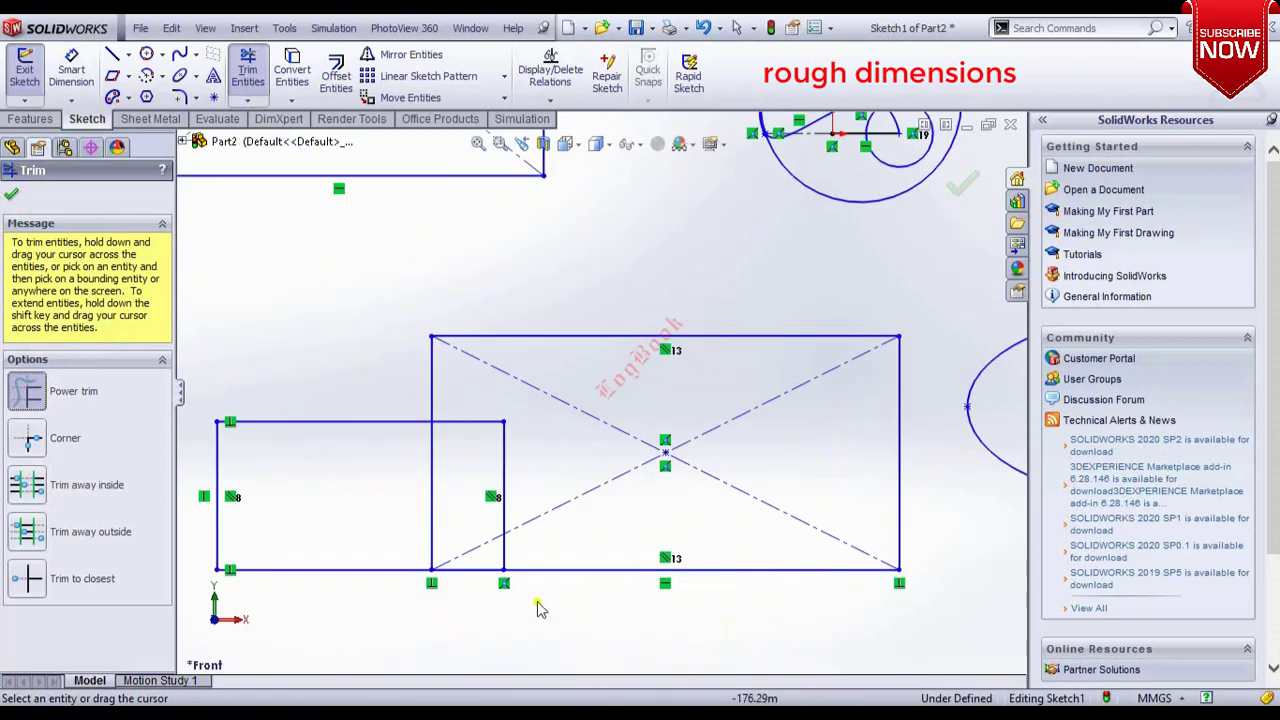
mouse_move(370, 527)
mouse_down()
mouse_move(451, 526)
mouse_move(480, 506)
mouse_move(480, 425)
mouse_move(520, 490)
mouse_up()
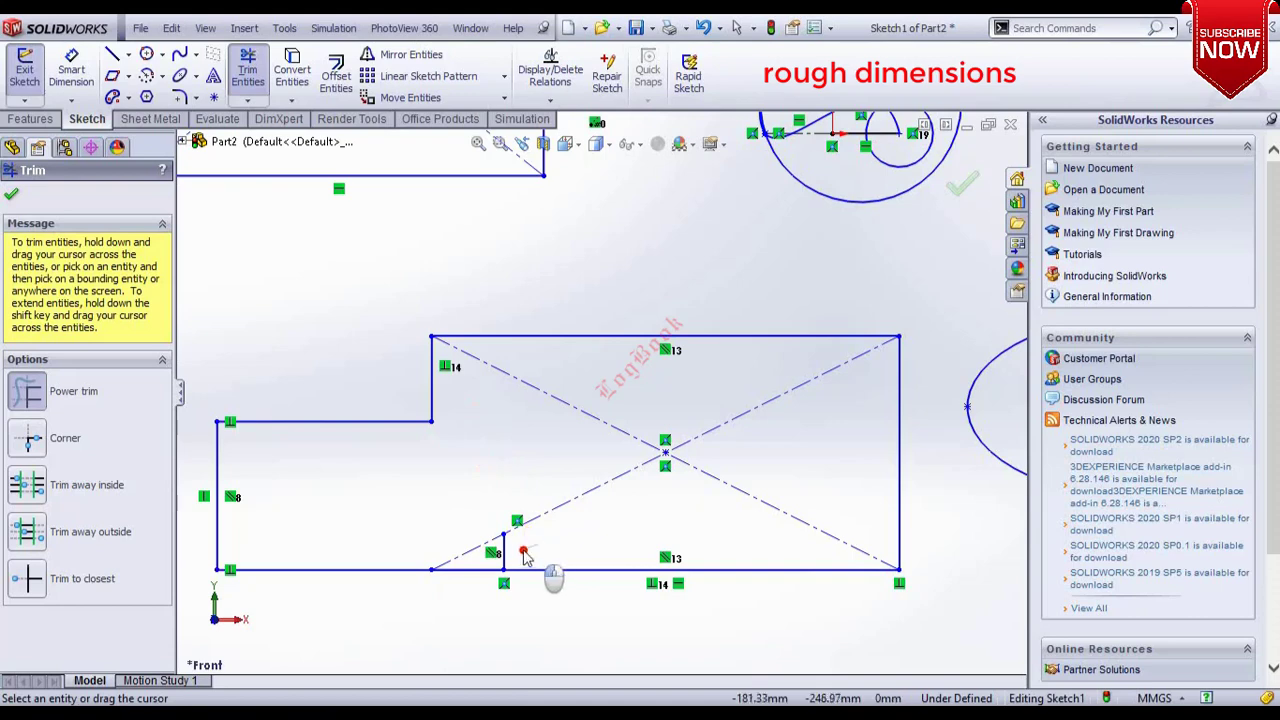
drag(524, 556, 498, 560)
Dimension the stepped outline's top edge to 250 mm.
scroll(562, 541, up, 1)
scroll(414, 535, up, 2)
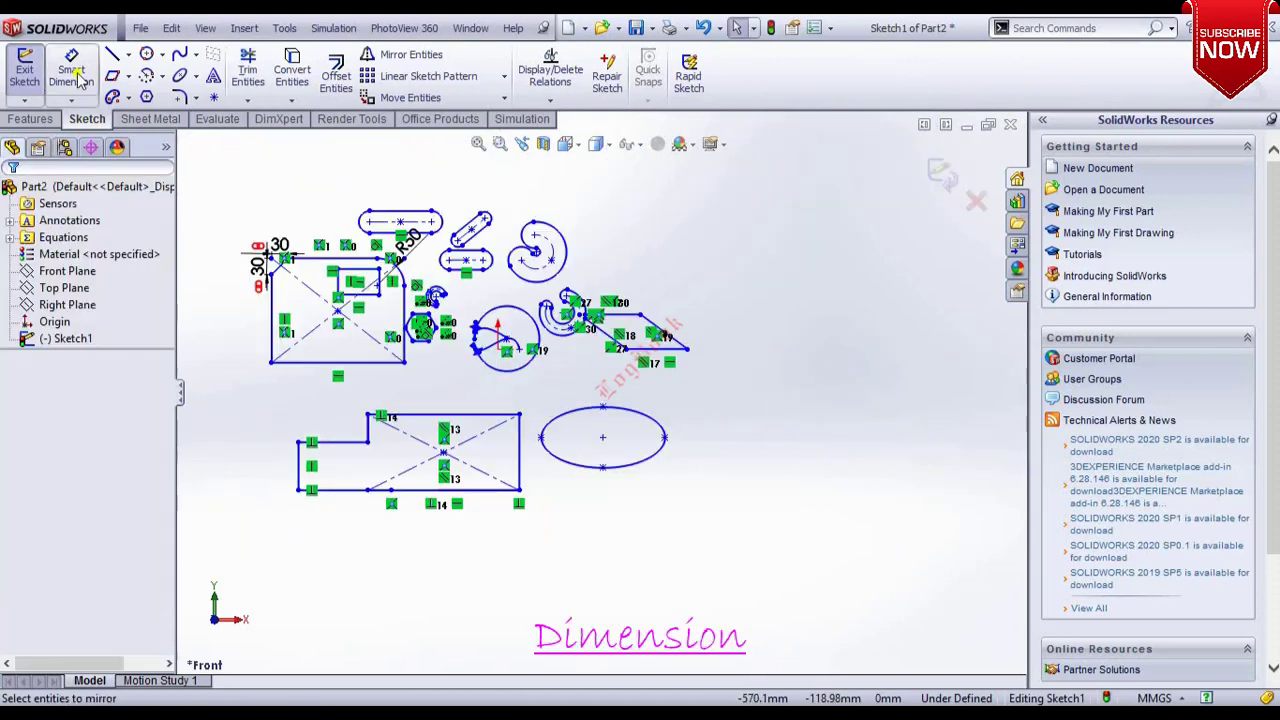
click(77, 73)
scroll(420, 400, down, 3)
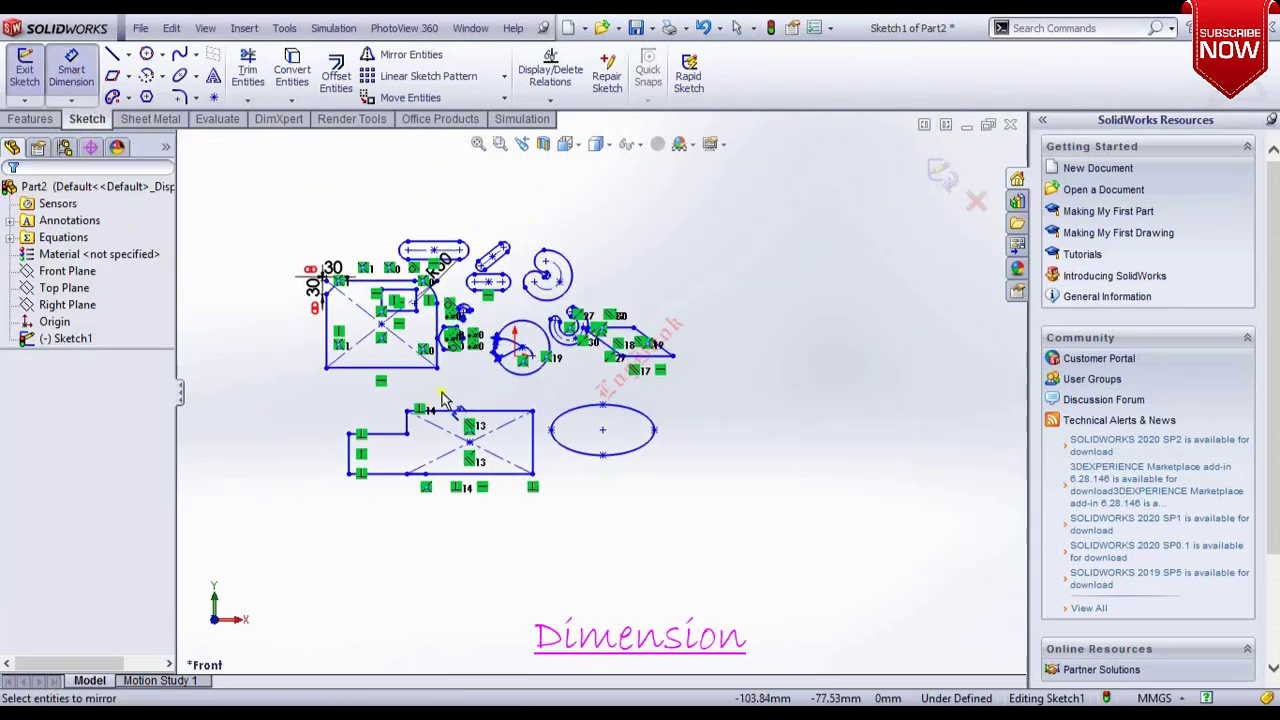
scroll(462, 392, down, 1)
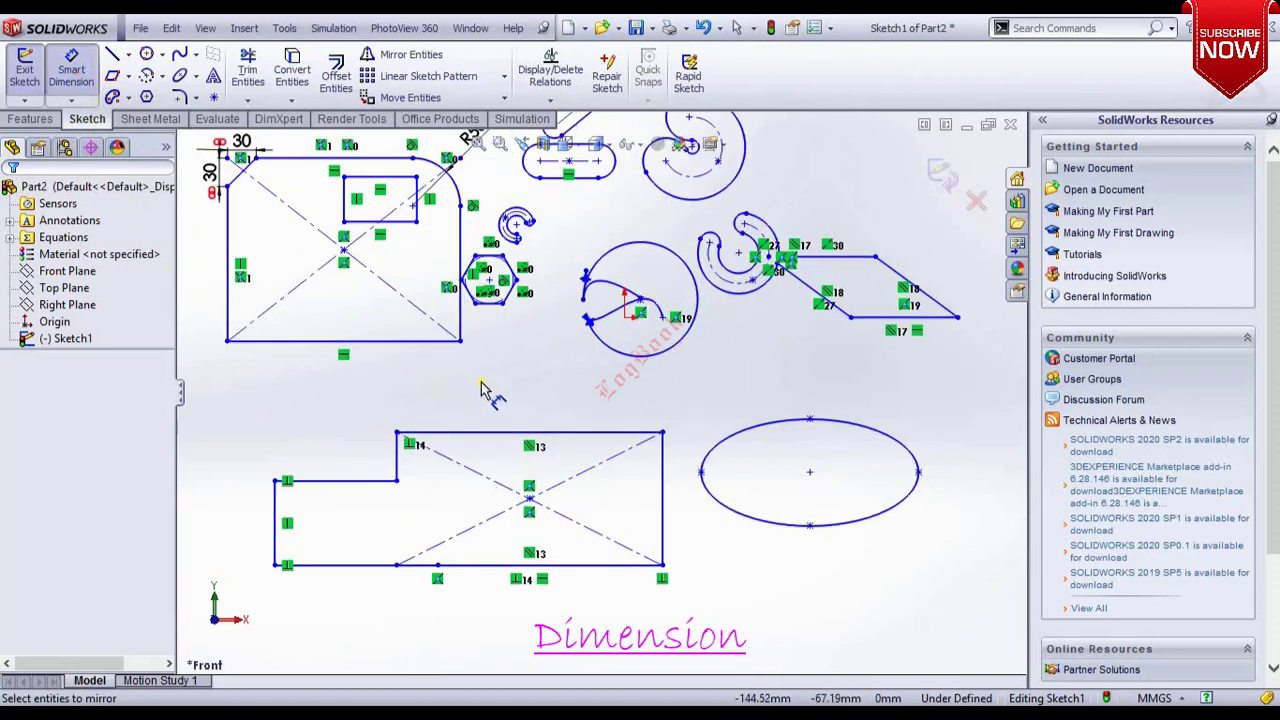
click(470, 440)
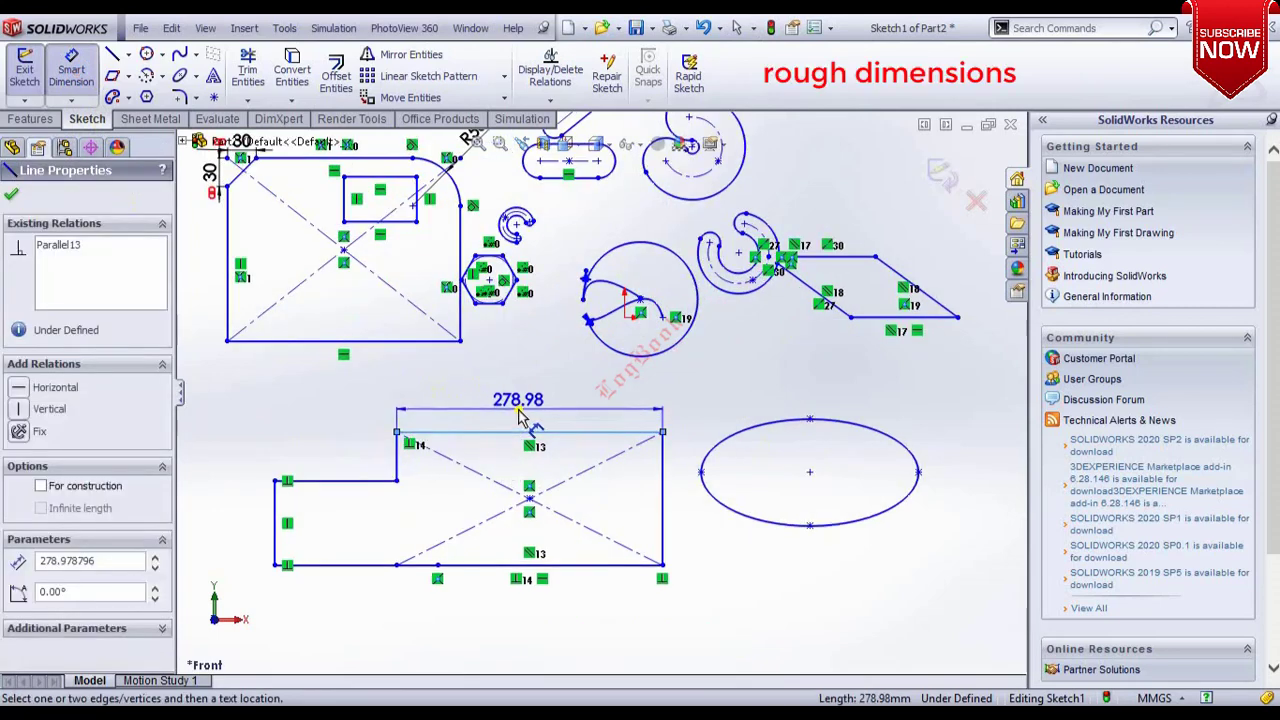
click(518, 411)
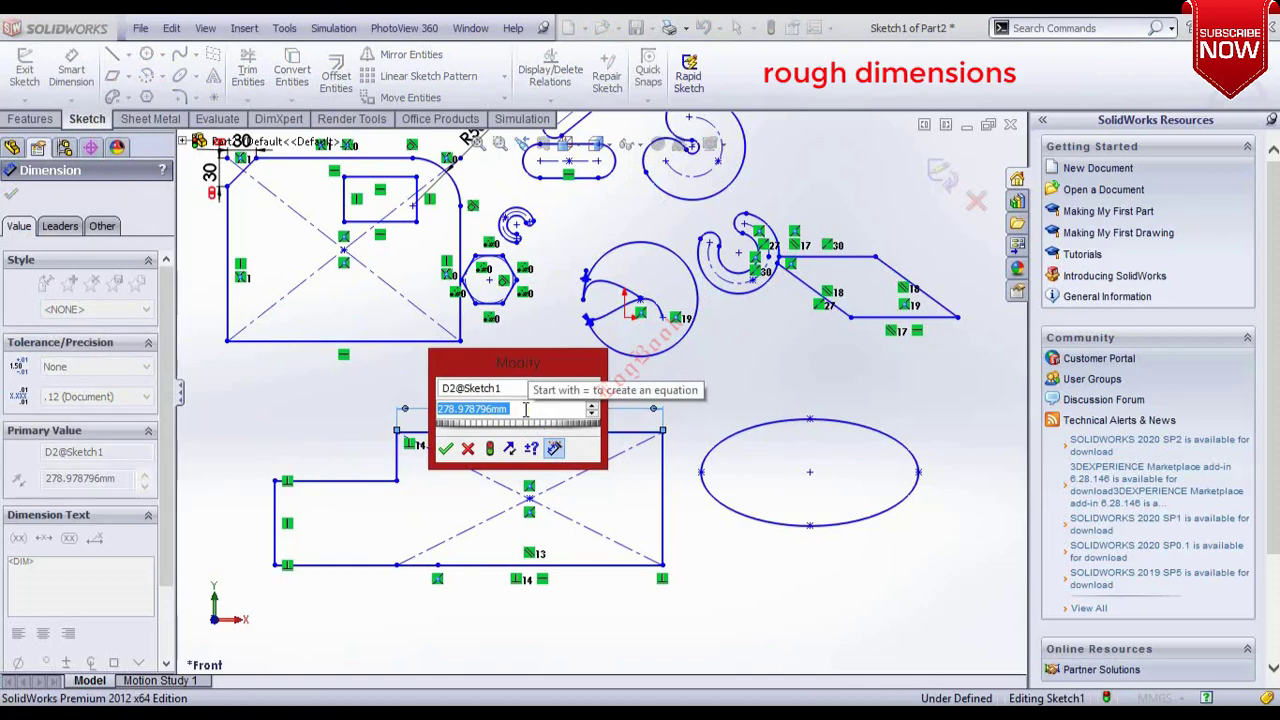
text(250)
key(Return)
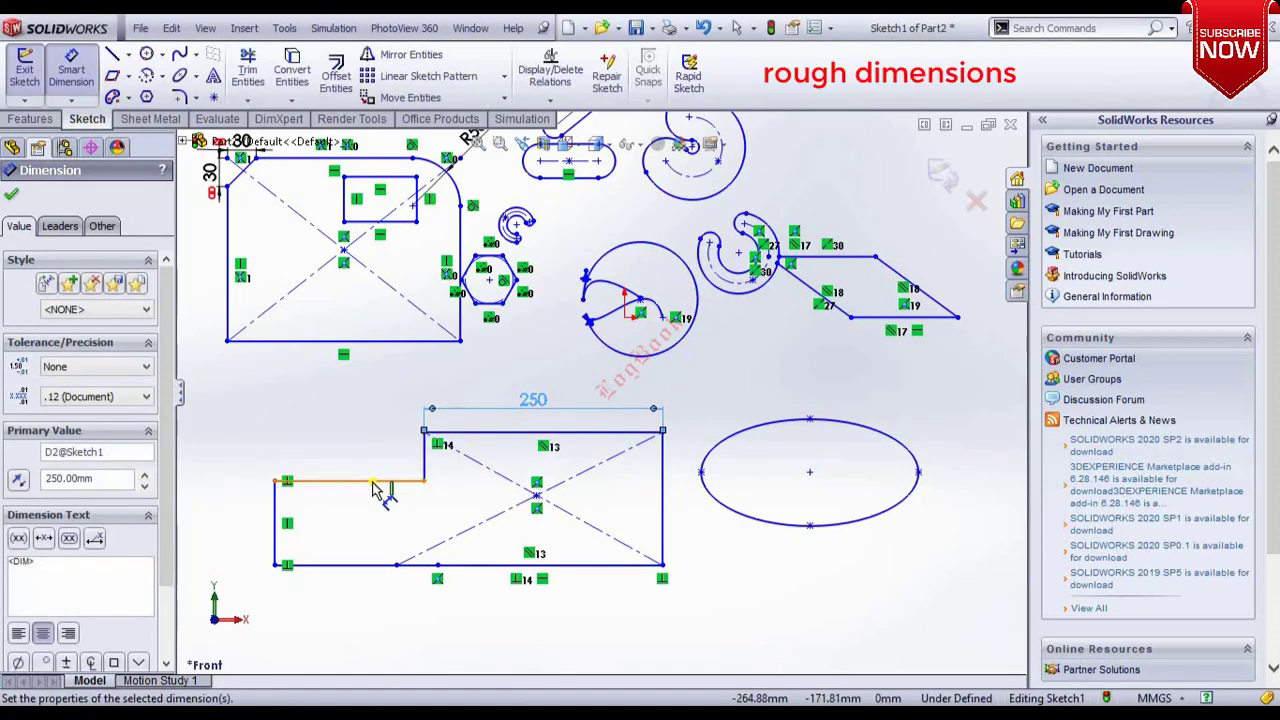
Dimension the outline's upper-left horizontal edge to 150 mm.
click(373, 483)
click(370, 465)
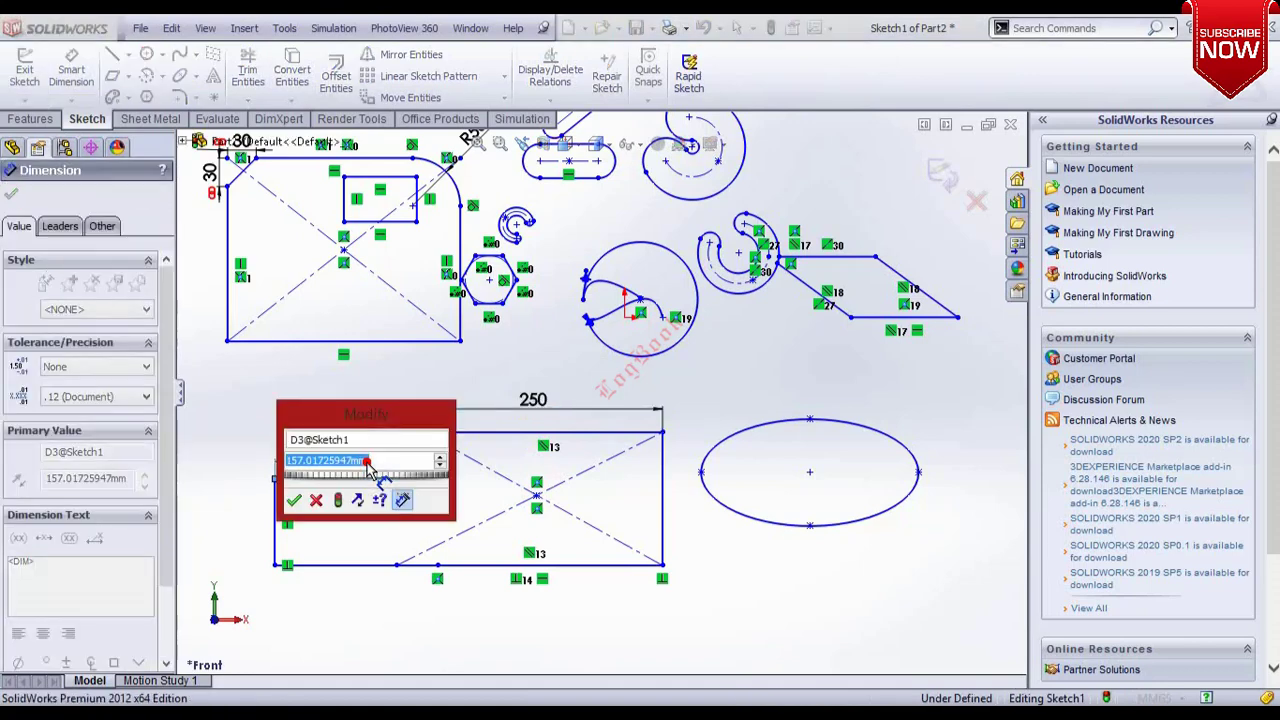
text(150)
key(Return)
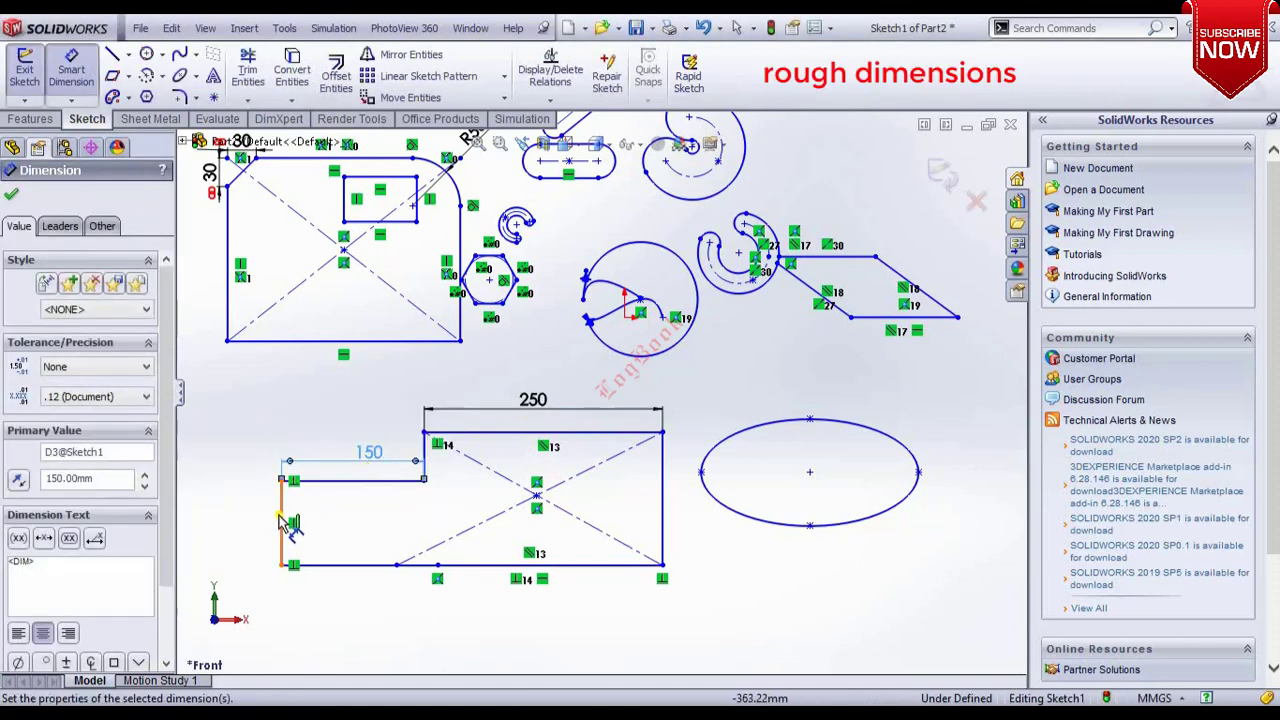
Dimension the outline's left vertical edge to 80 mm.
click(283, 522)
click(258, 517)
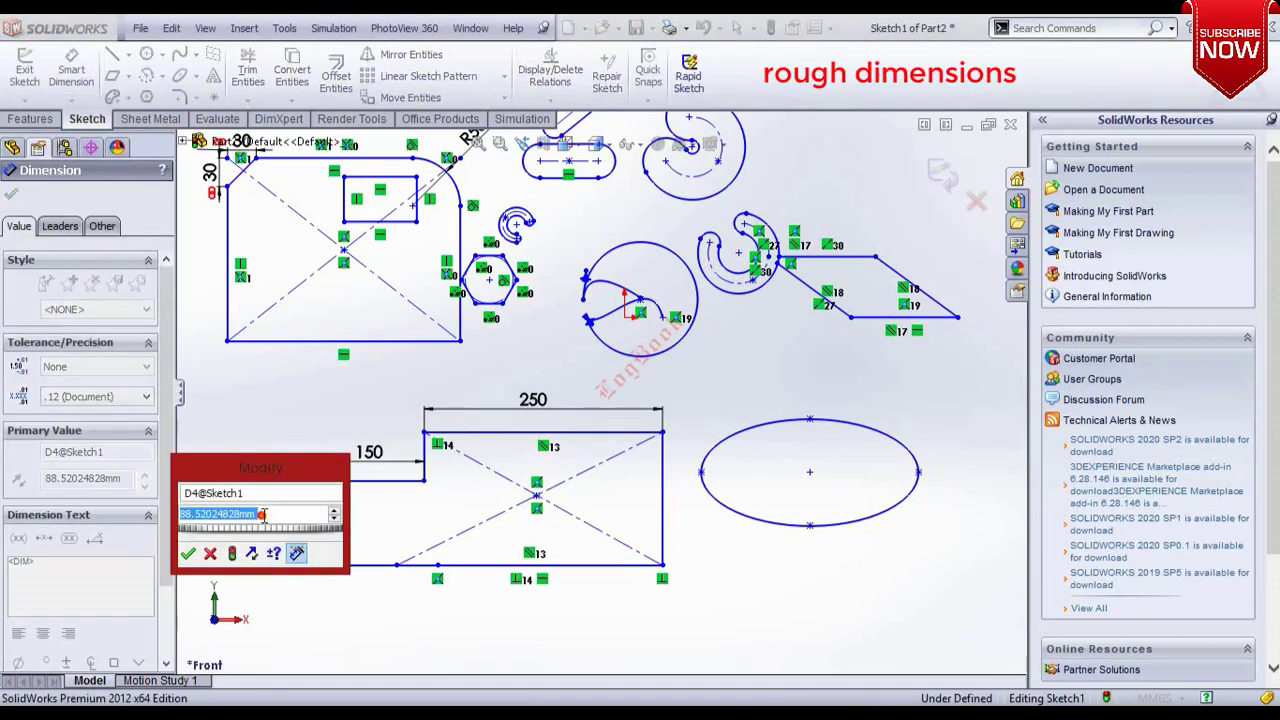
text(80)
key(Return)
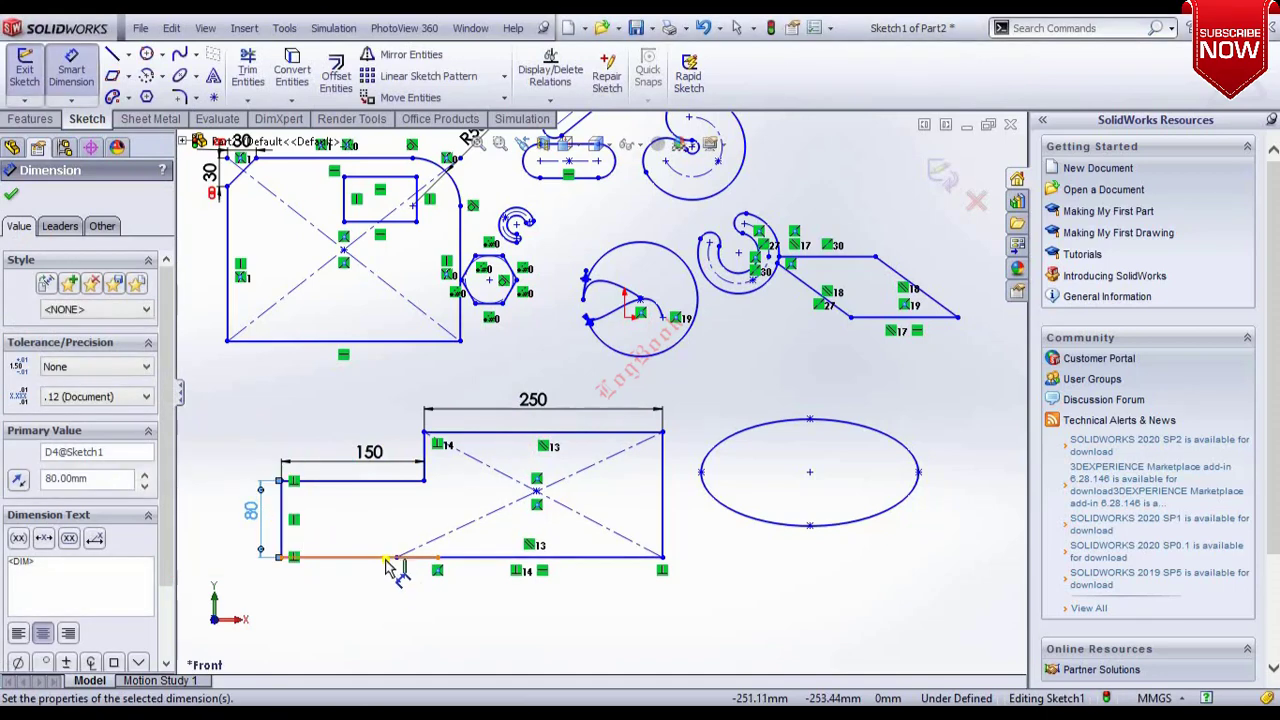
Dimension the stepped outline's lower-left horizontal edge to 150 mm.
click(386, 558)
click(368, 600)
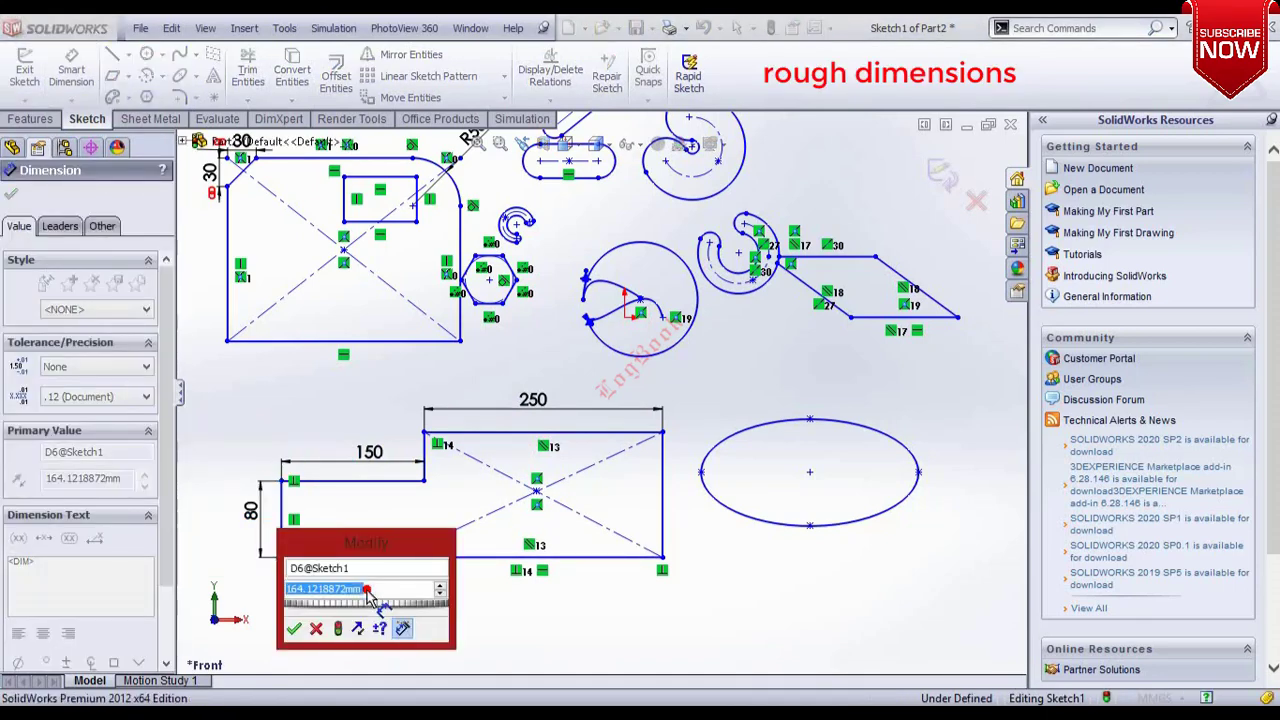
text(150)
key(Return)
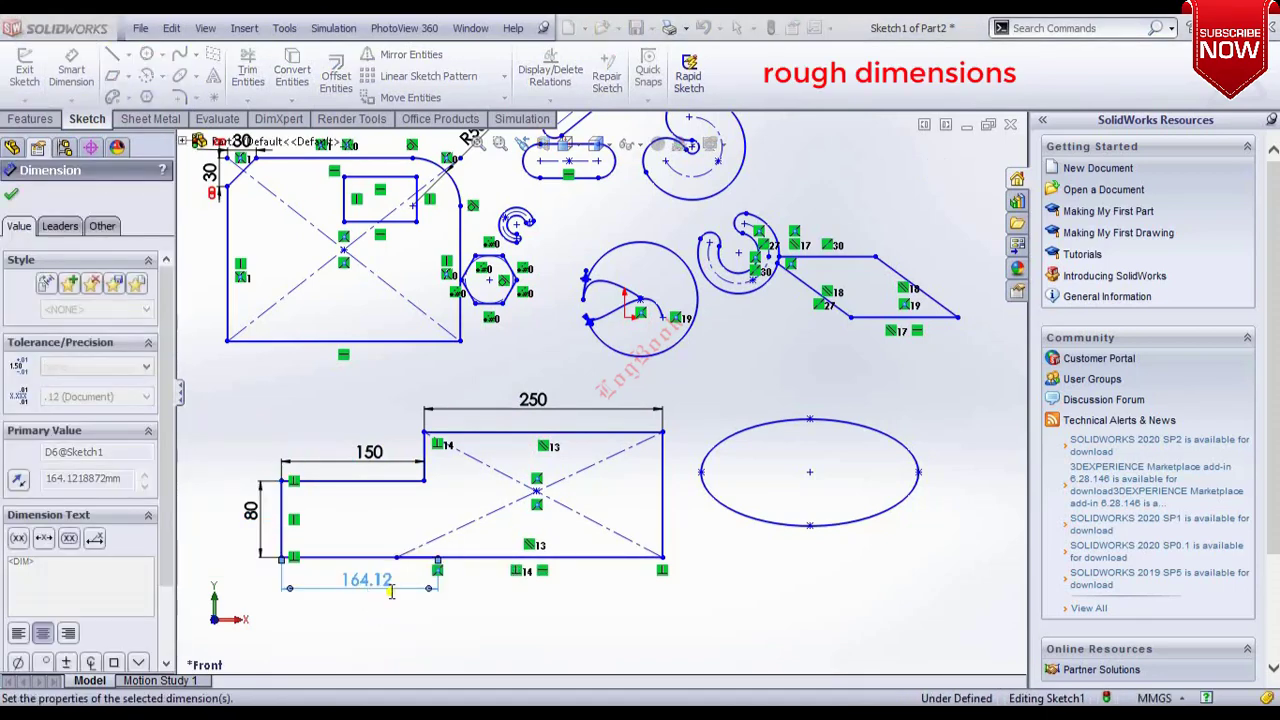
Dimension the outline's lower-right horizontal edge to 250 mm.
click(527, 560)
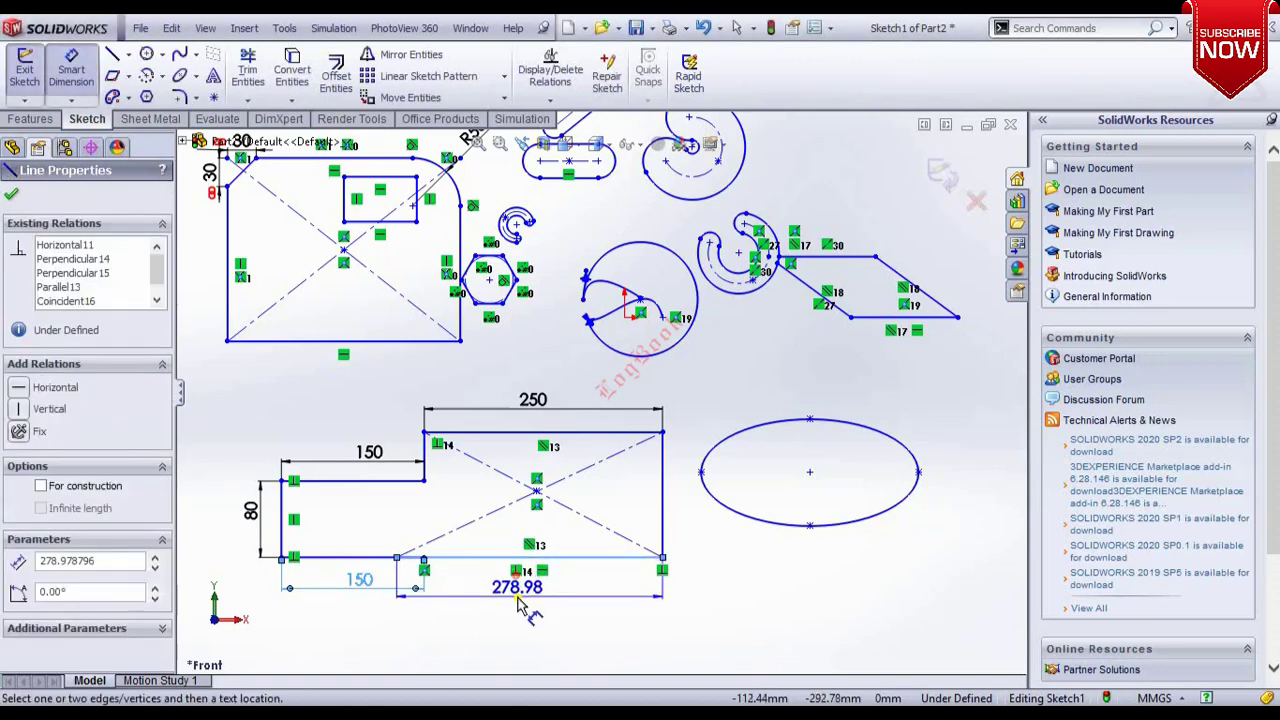
click(518, 598)
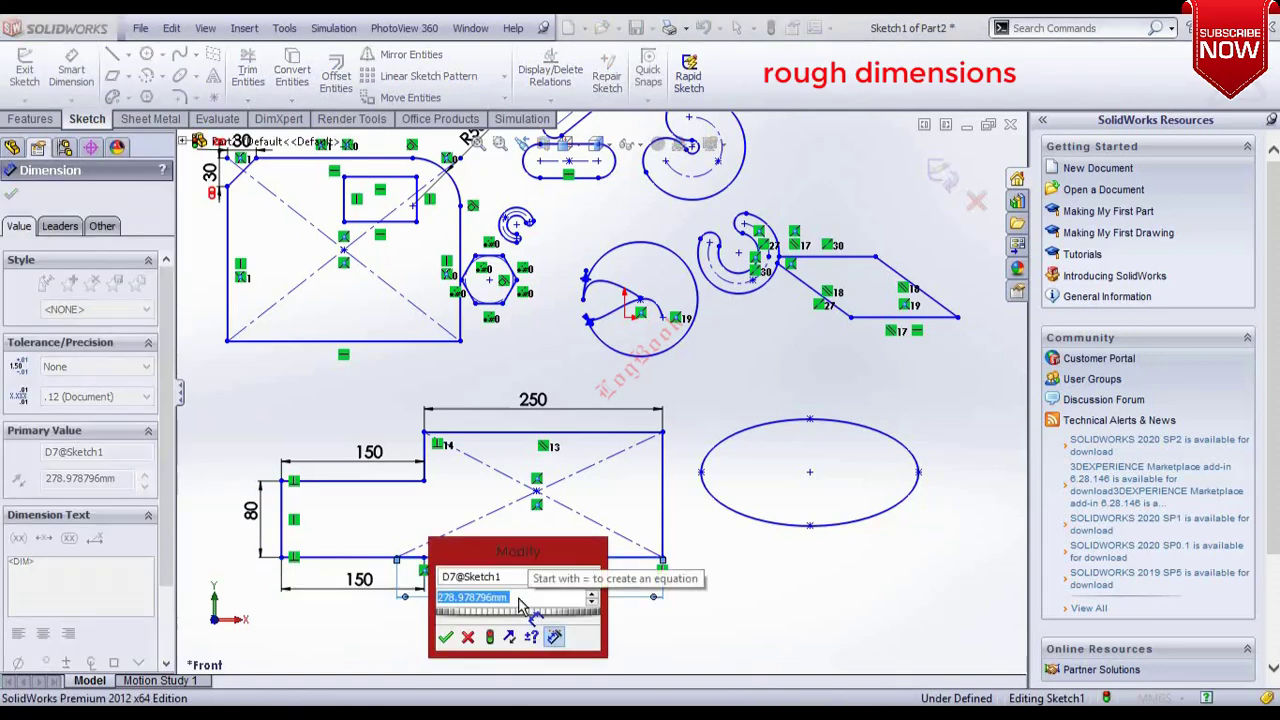
text(250)
key(Return)
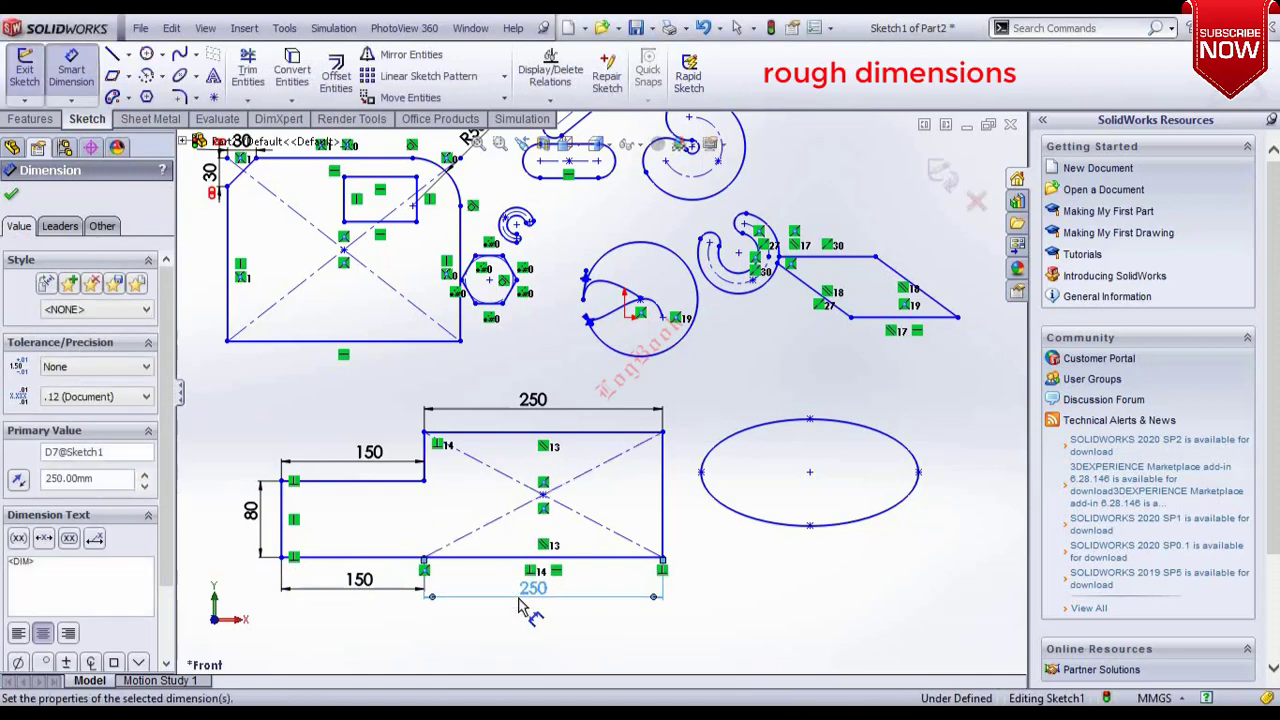
Dimension the outline's right vertical edge to 130 mm.
click(663, 487)
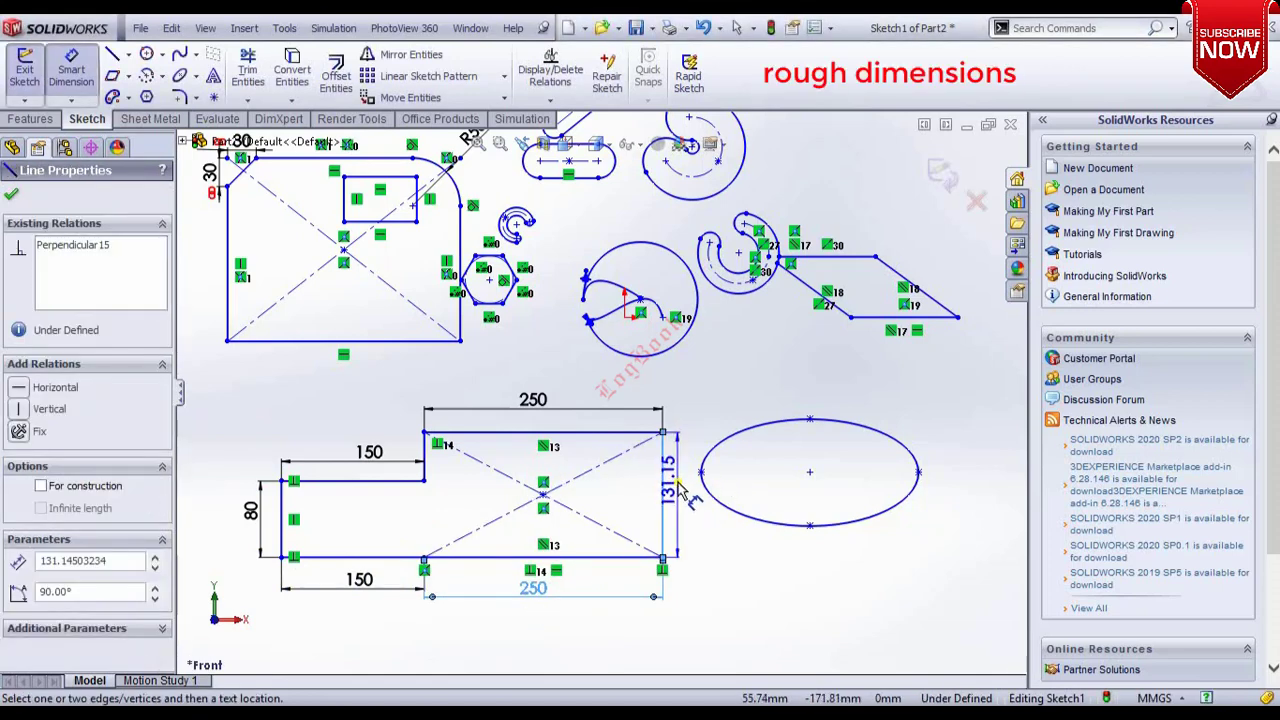
click(750, 487)
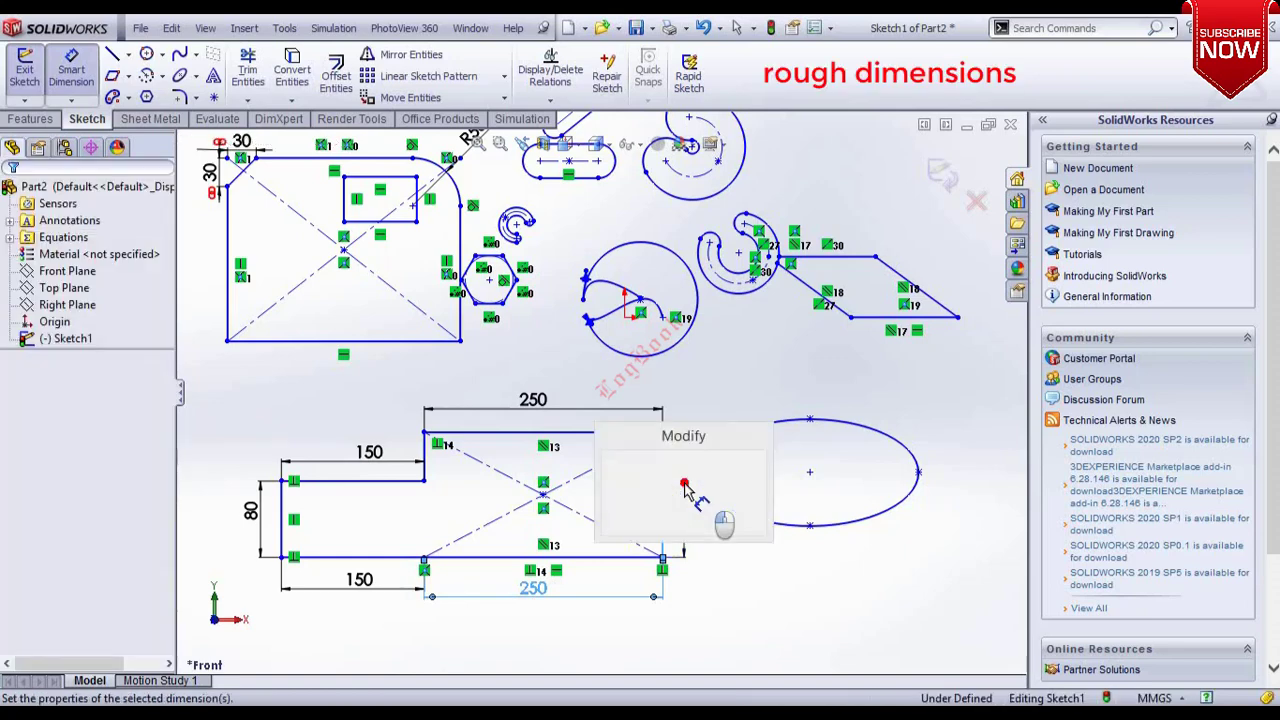
text(130)
key(Return)
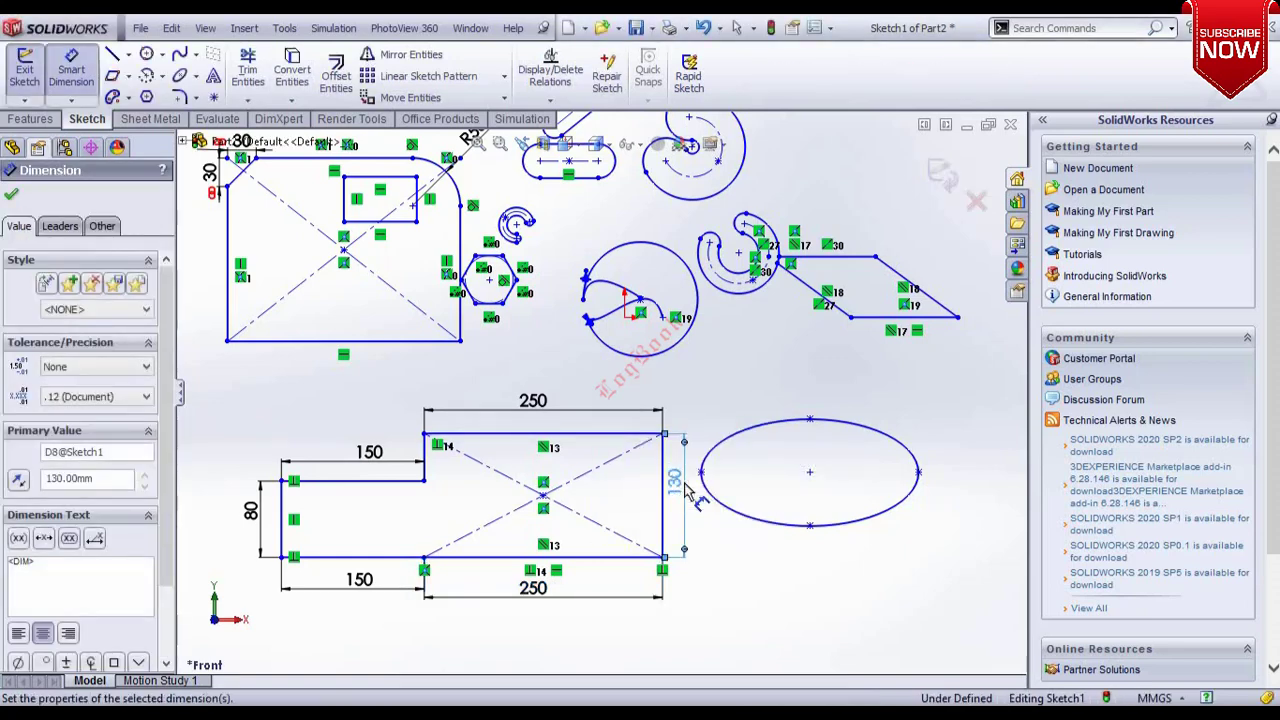
Dimension the ellipse's vertical semi-axis, from its centre to its top point, to 50 mm.
scroll(825, 470, down, 1)
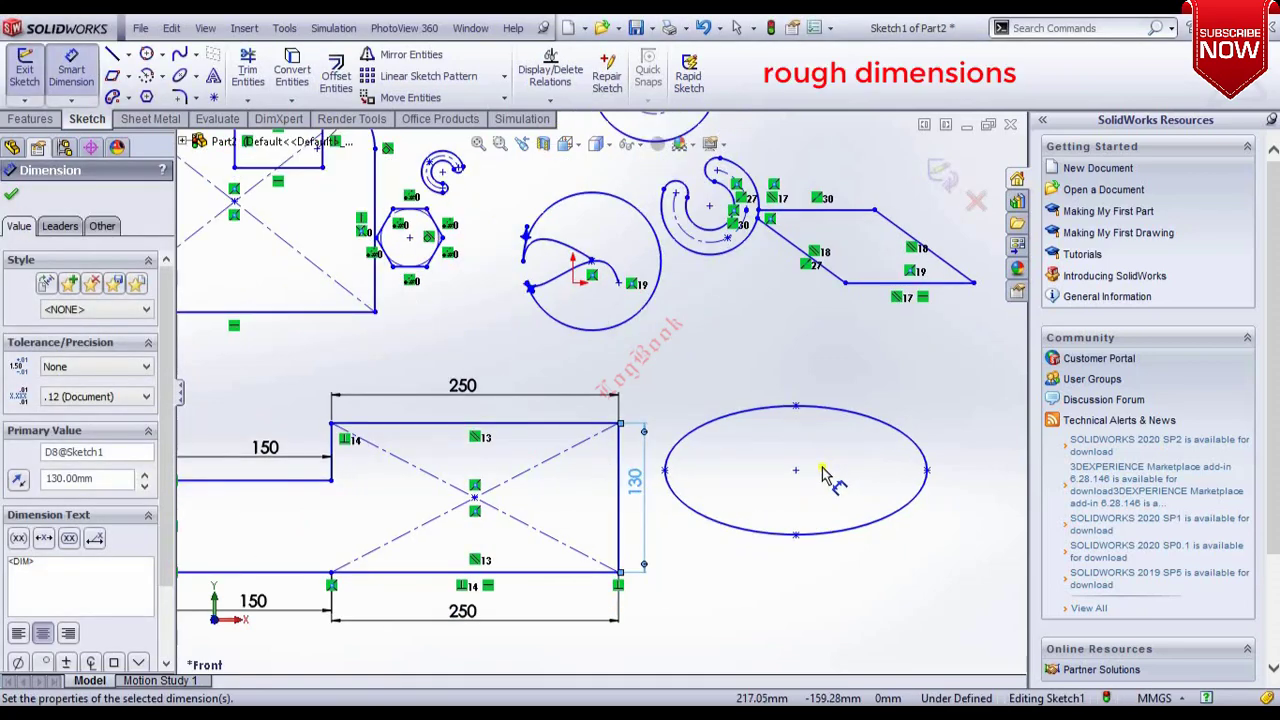
scroll(818, 476, down, 1)
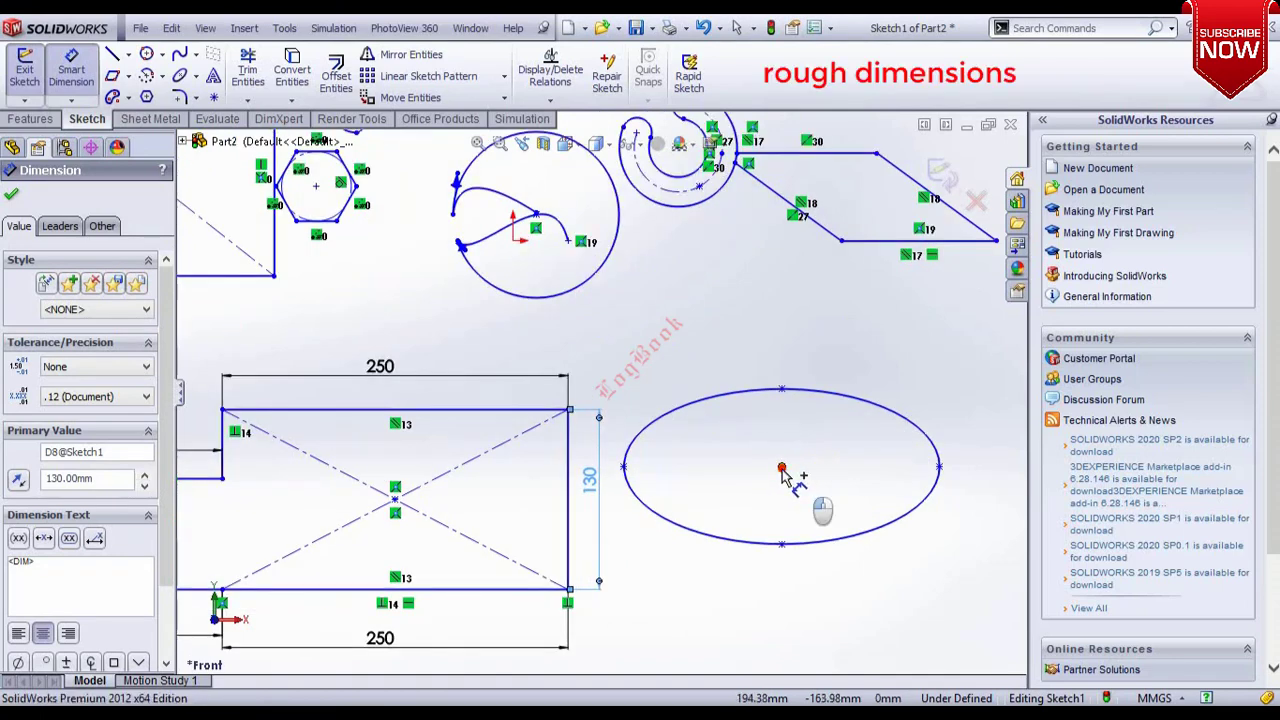
click(781, 467)
click(783, 391)
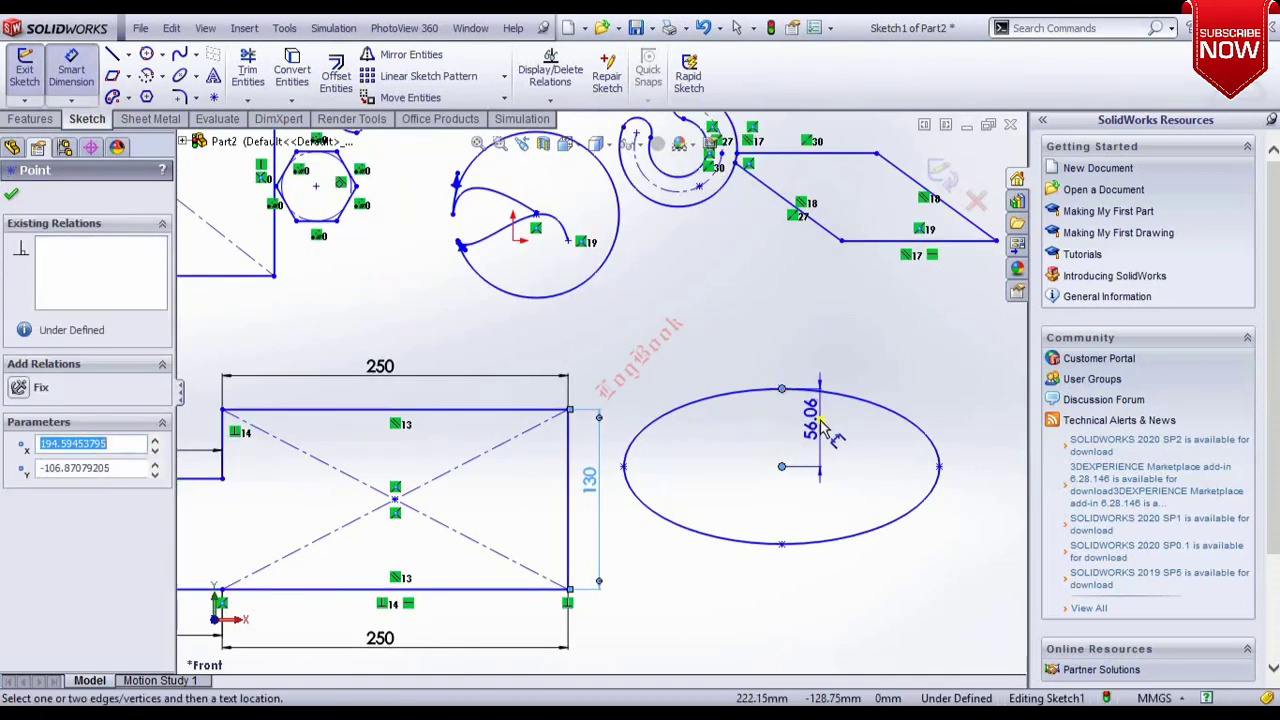
click(822, 428)
text(50)
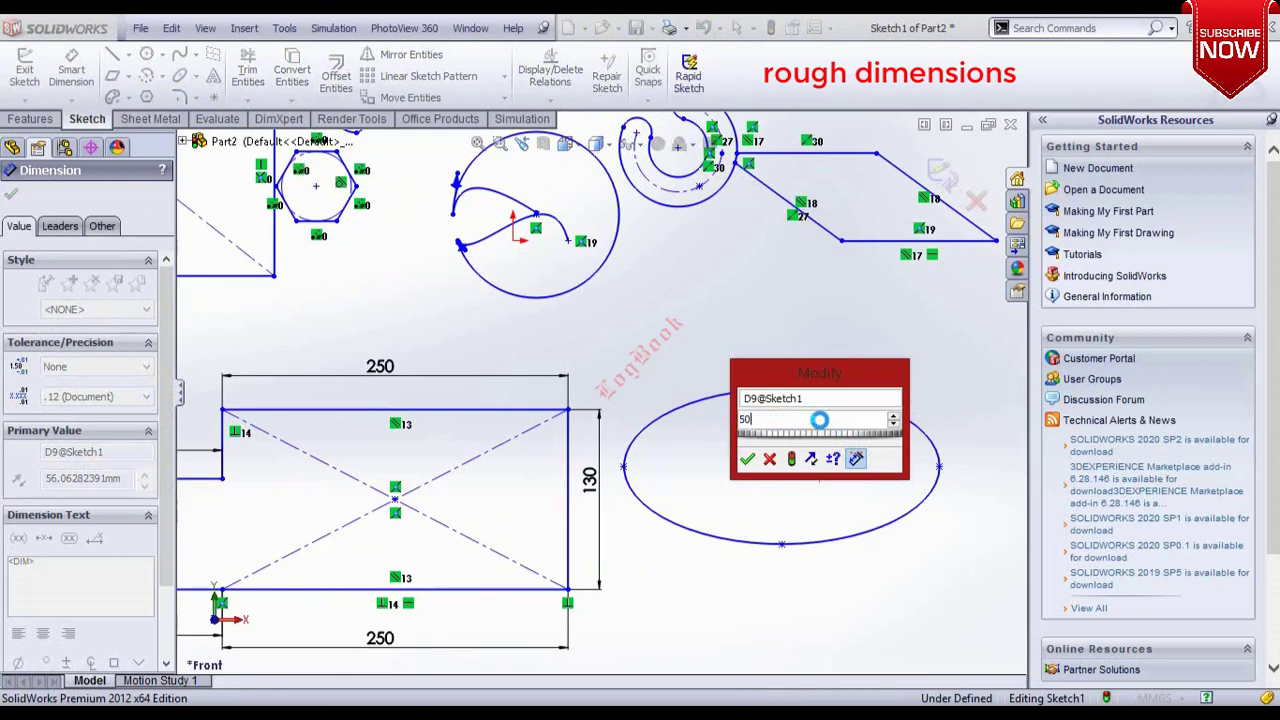
key(Return)
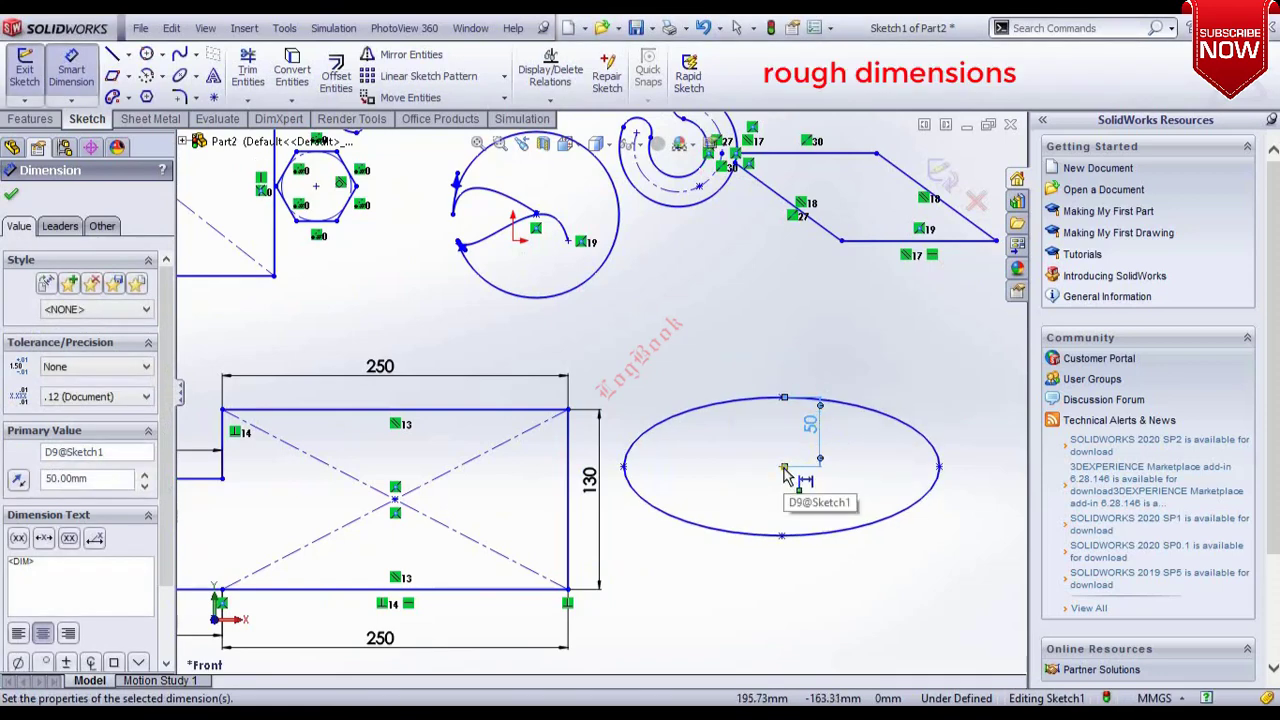
Move the ellipse's 50 mm dimension to the right side of the ellipse.
click(939, 468)
drag(940, 468, 943, 420)
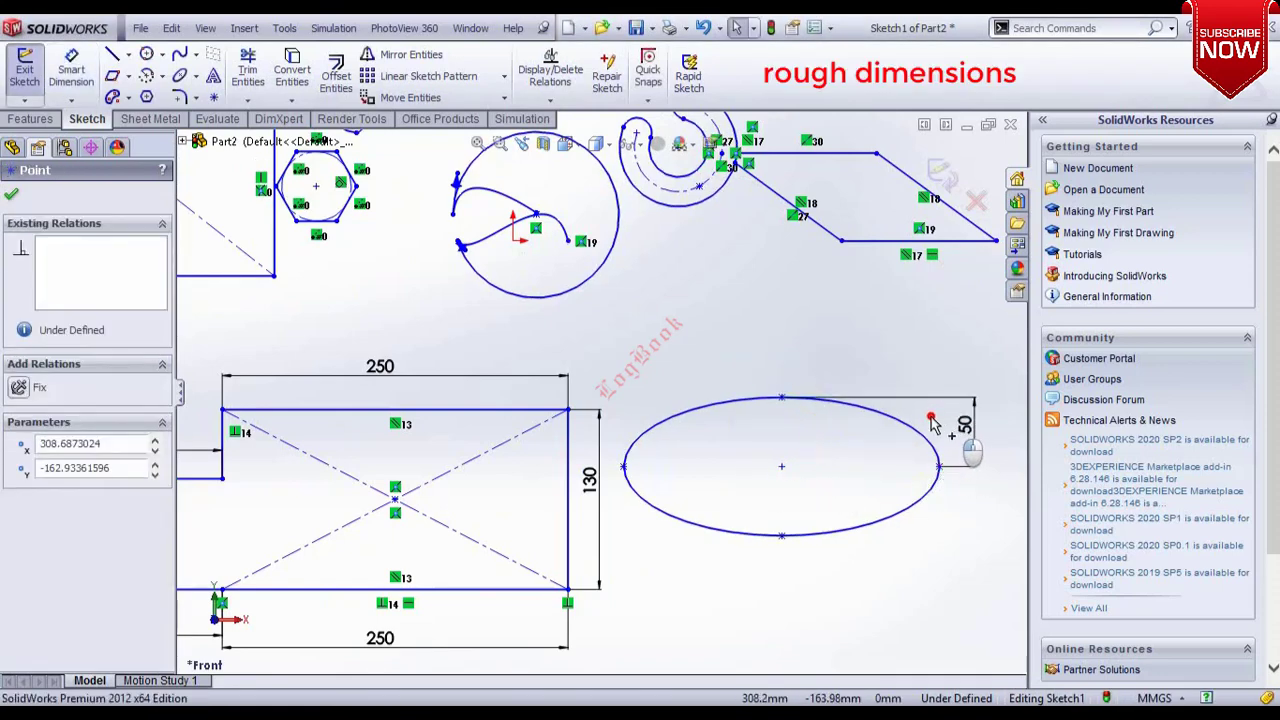
click(772, 474)
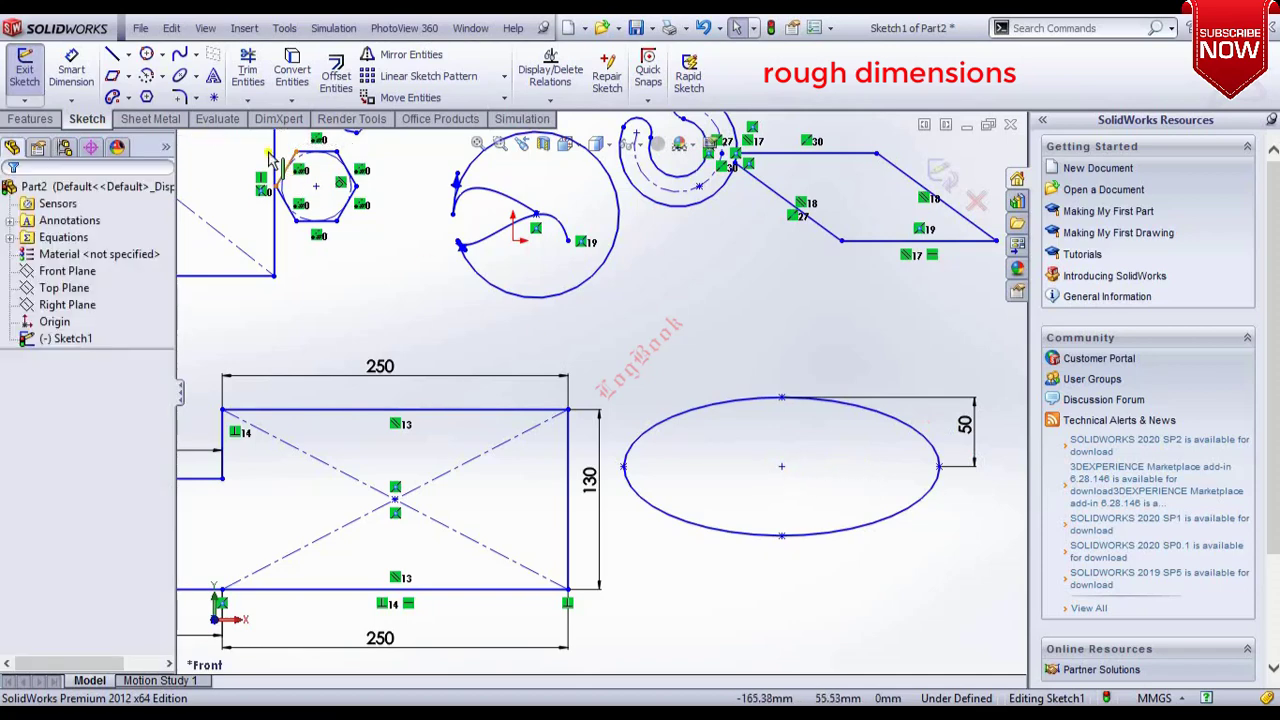
Dimension the ellipse's horizontal semi-axis, from its right point to its centre, to 100 mm.
click(95, 80)
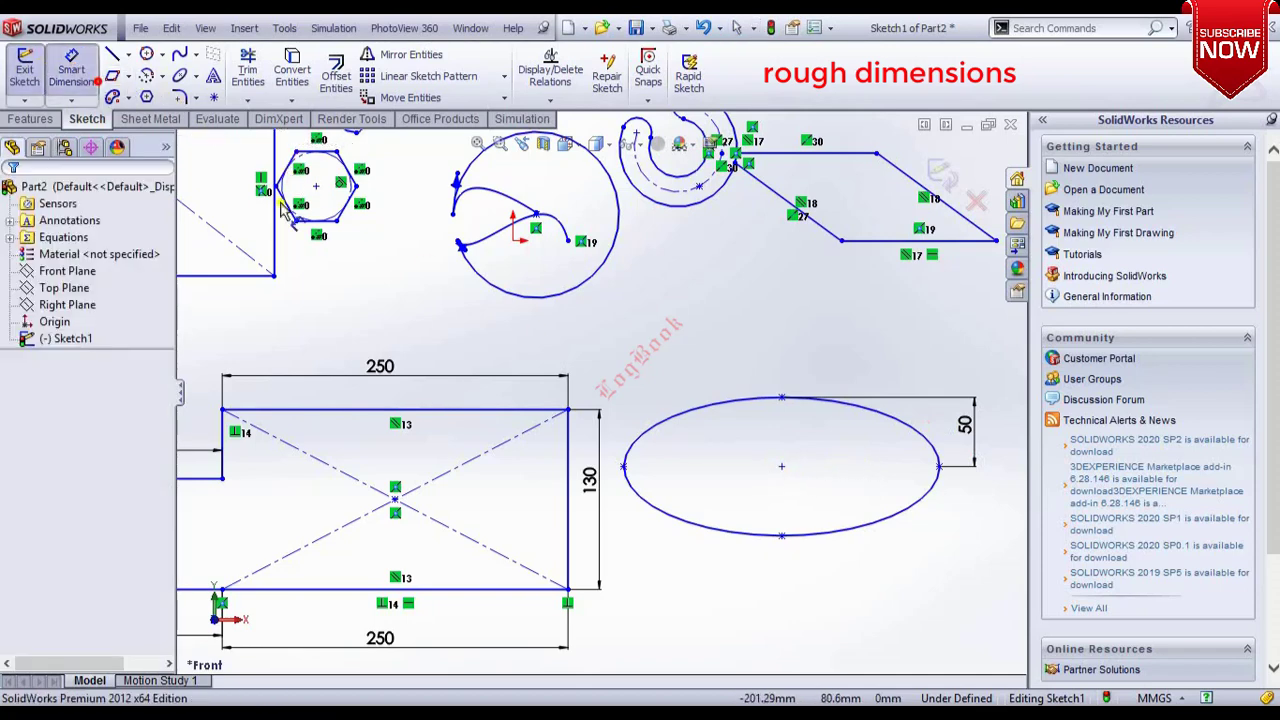
click(940, 468)
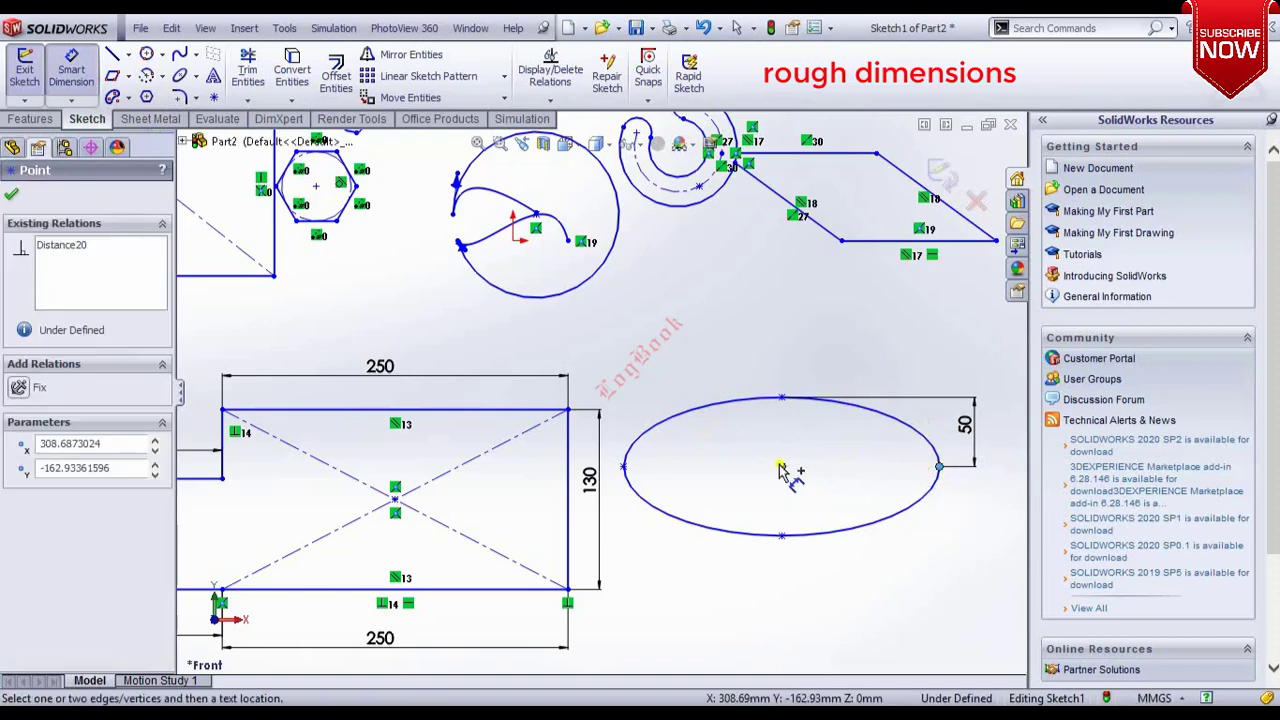
click(782, 468)
click(865, 586)
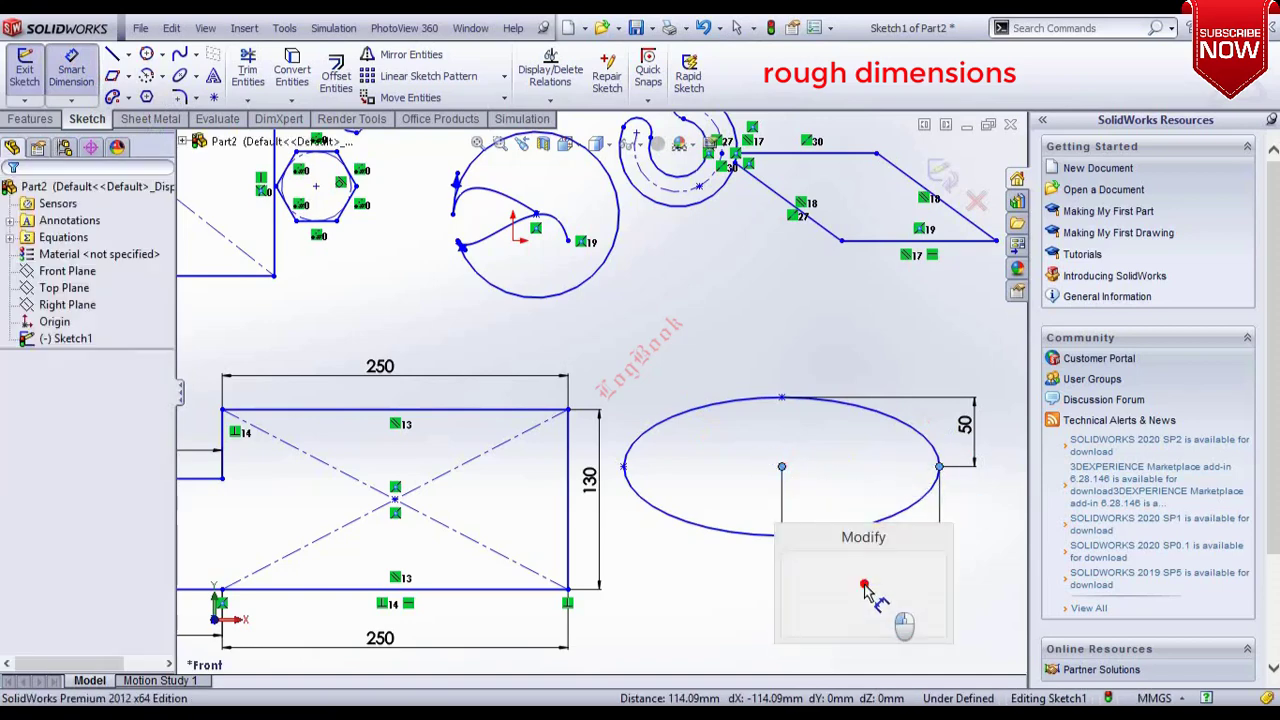
text(100)
key(Return)
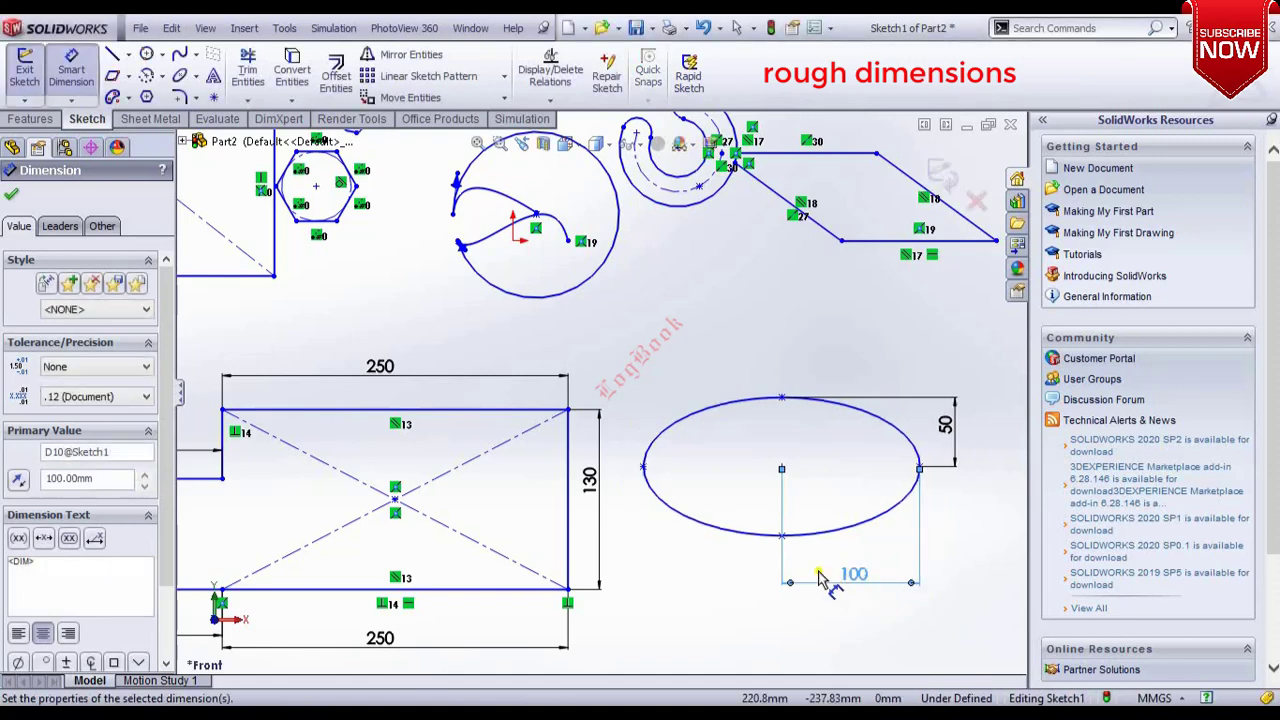
Dimension the angle between the parallelogram's top edge and its right slanted edge to 145°.
key(f)
scroll(795, 318, down, 5)
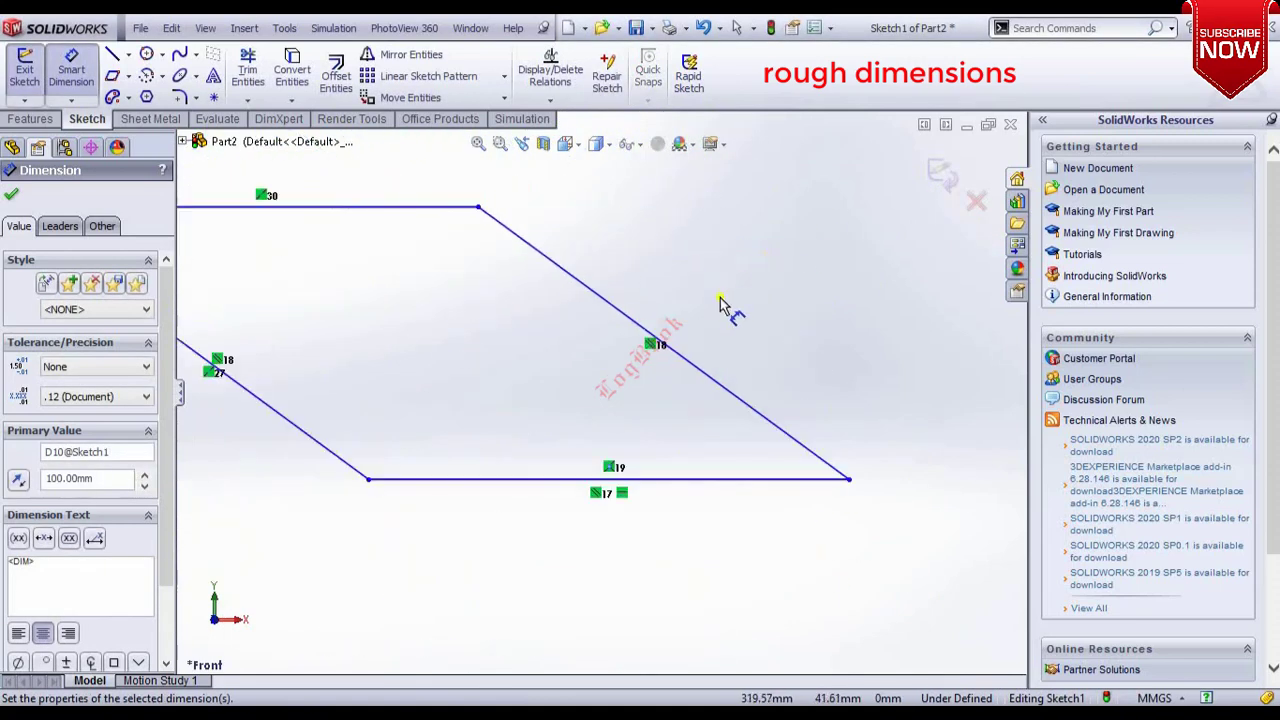
click(434, 209)
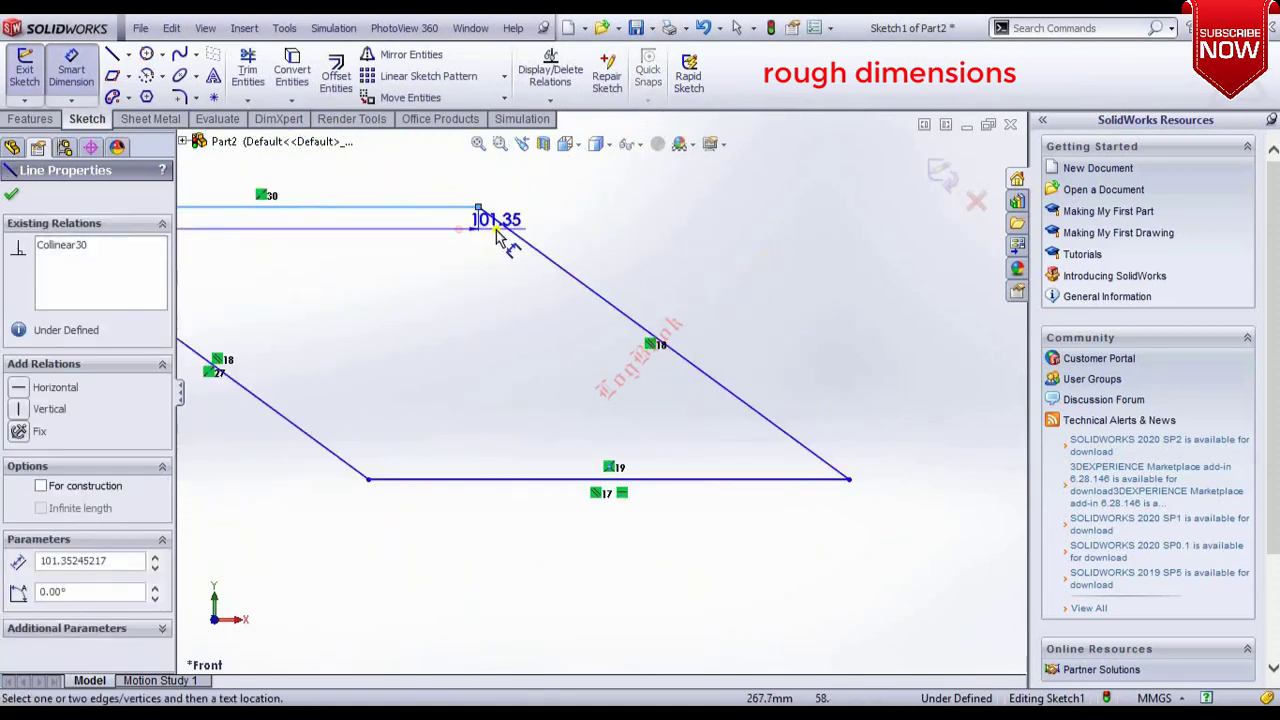
click(508, 229)
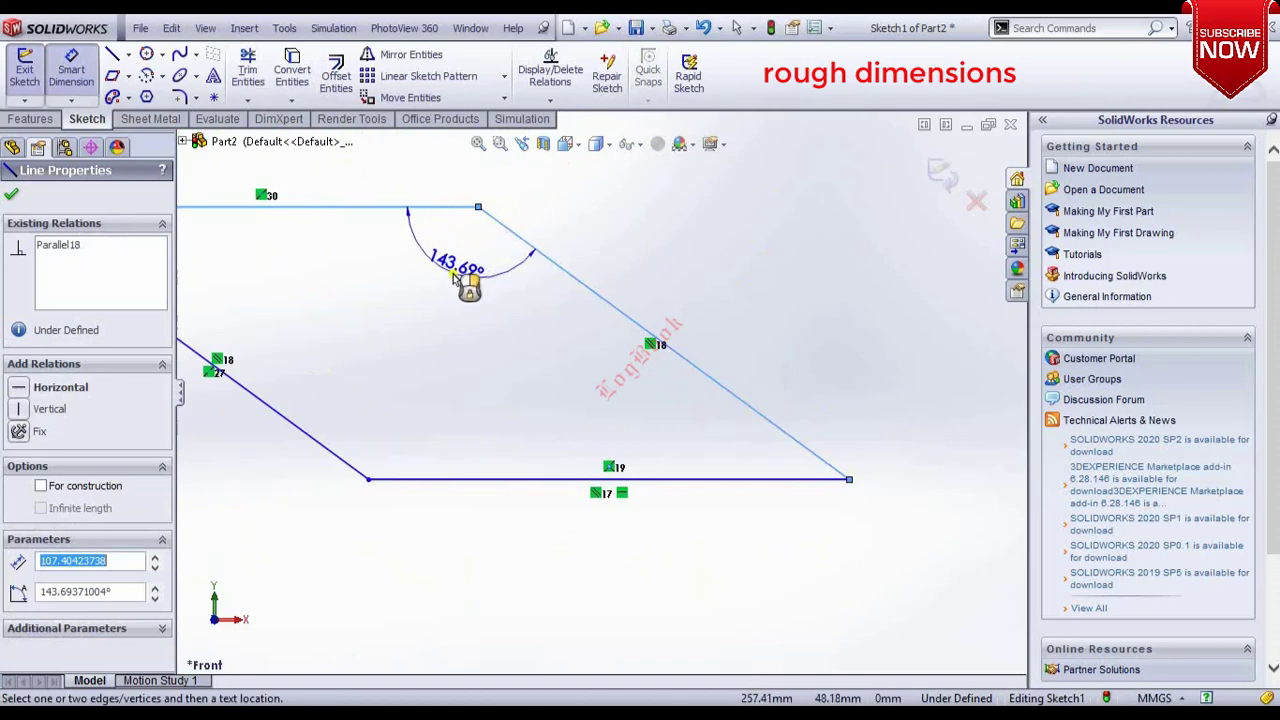
click(450, 273)
text(145)
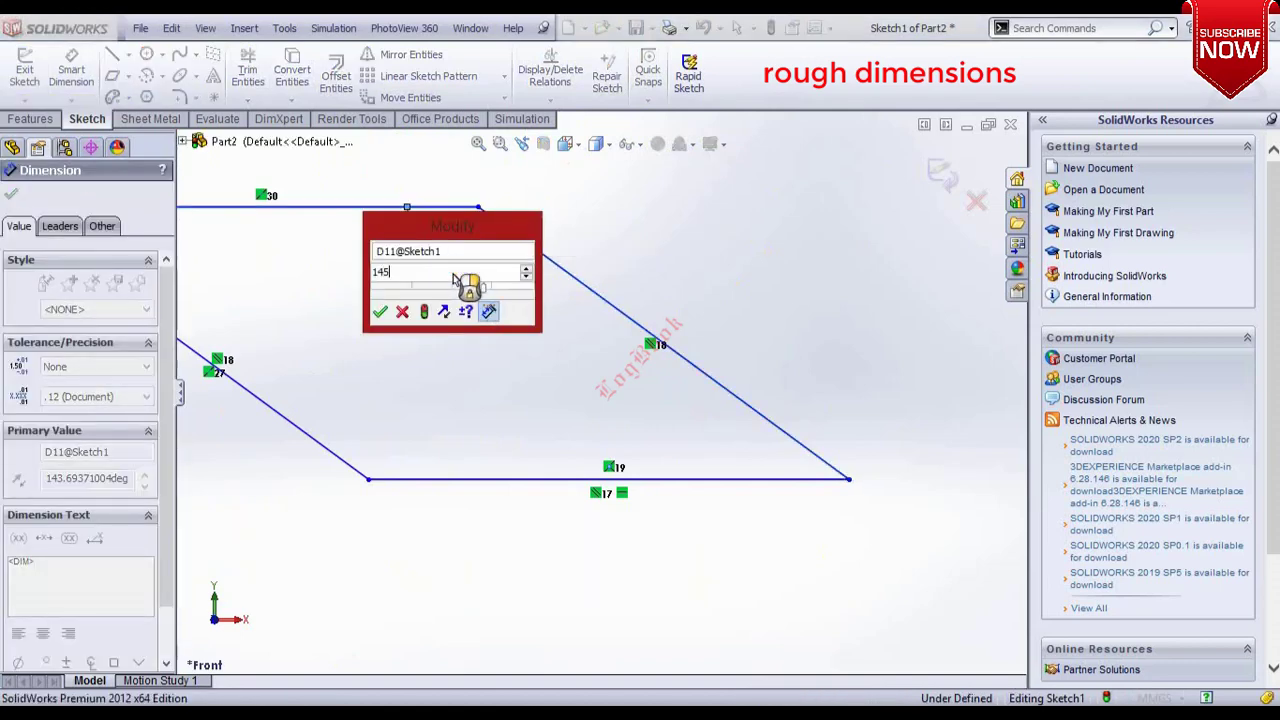
key(Return)
Dimension the upper slot's left end arc with a 20 mm radius.
scroll(690, 430, up, 8)
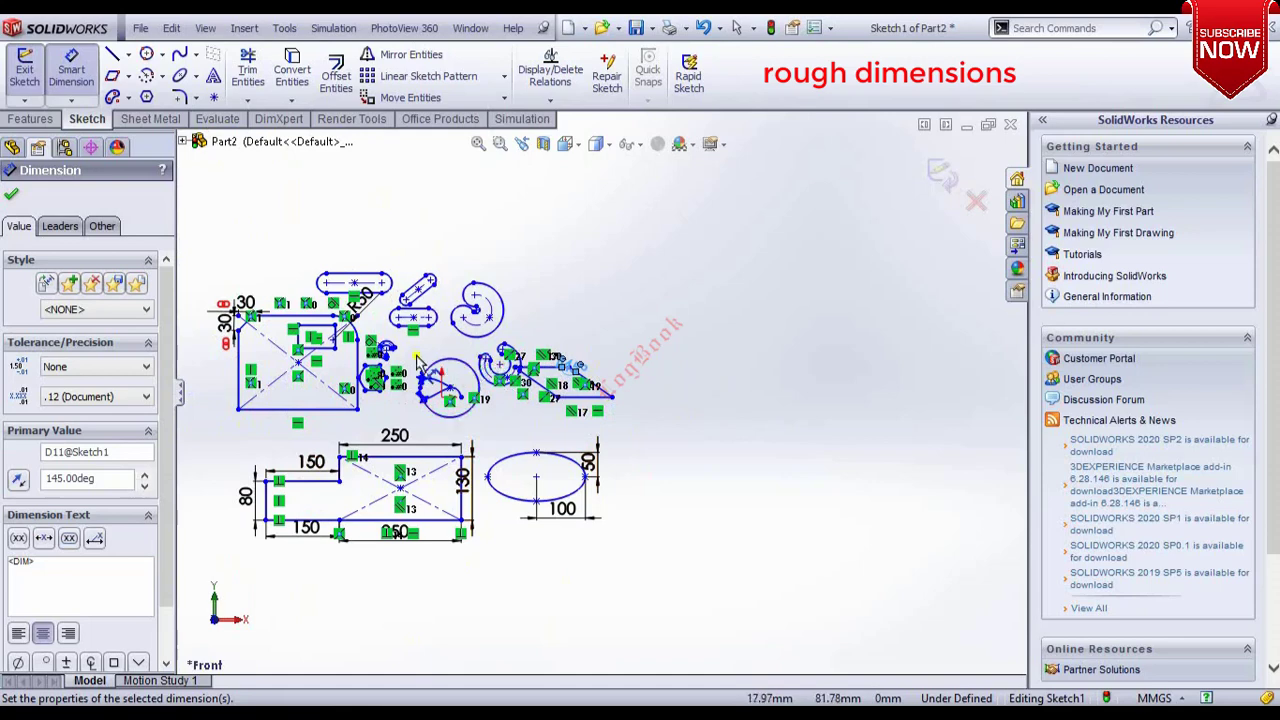
scroll(420, 365, down, 10)
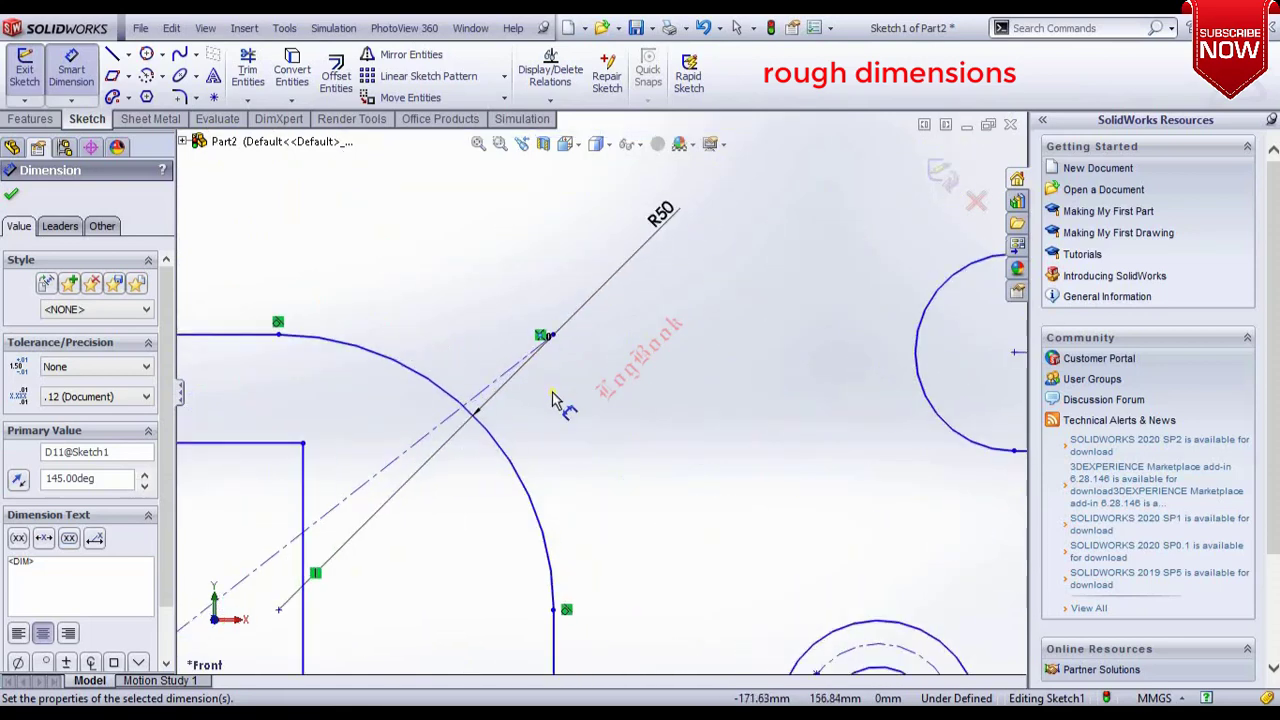
scroll(648, 449, up, 4)
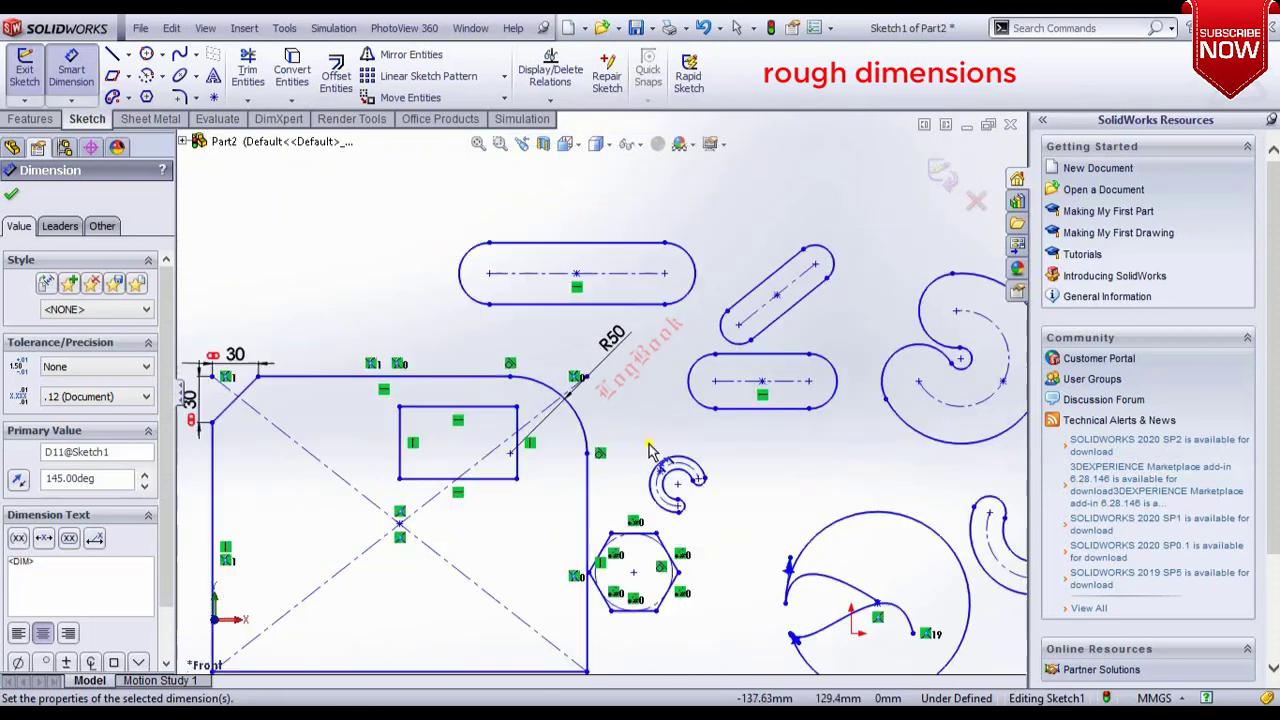
click(468, 293)
click(378, 232)
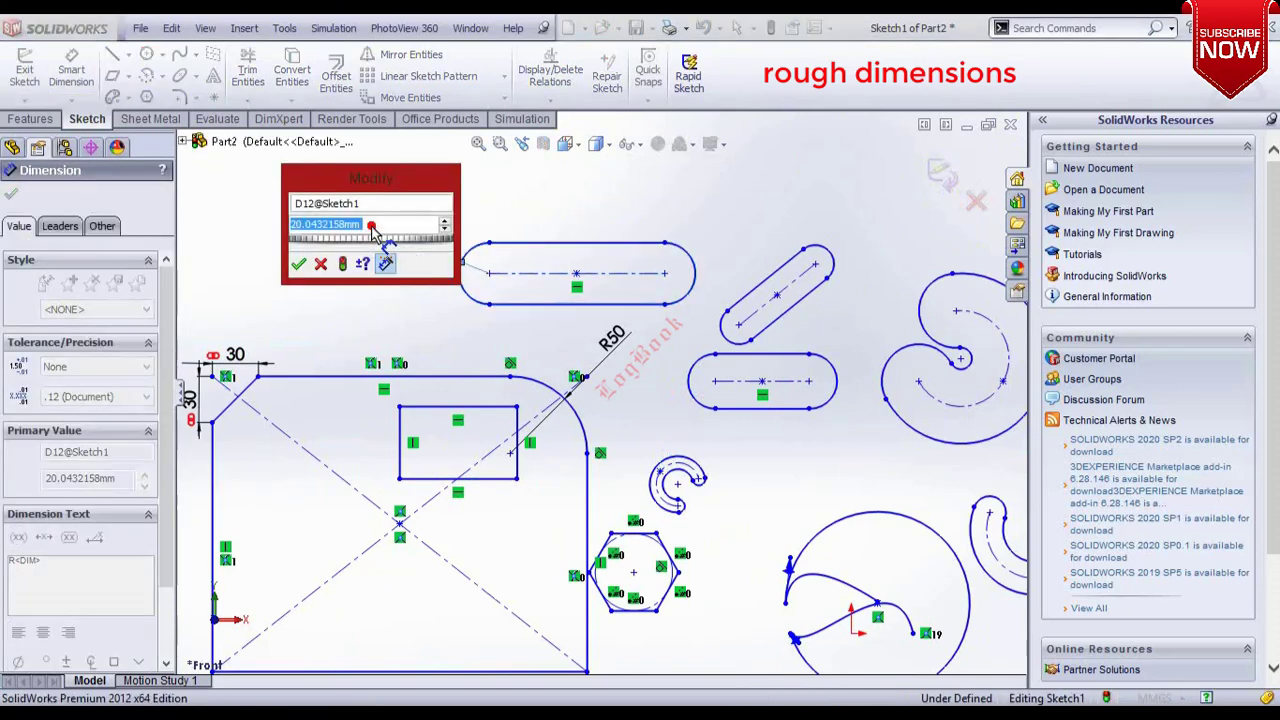
text(20)
key(Return)
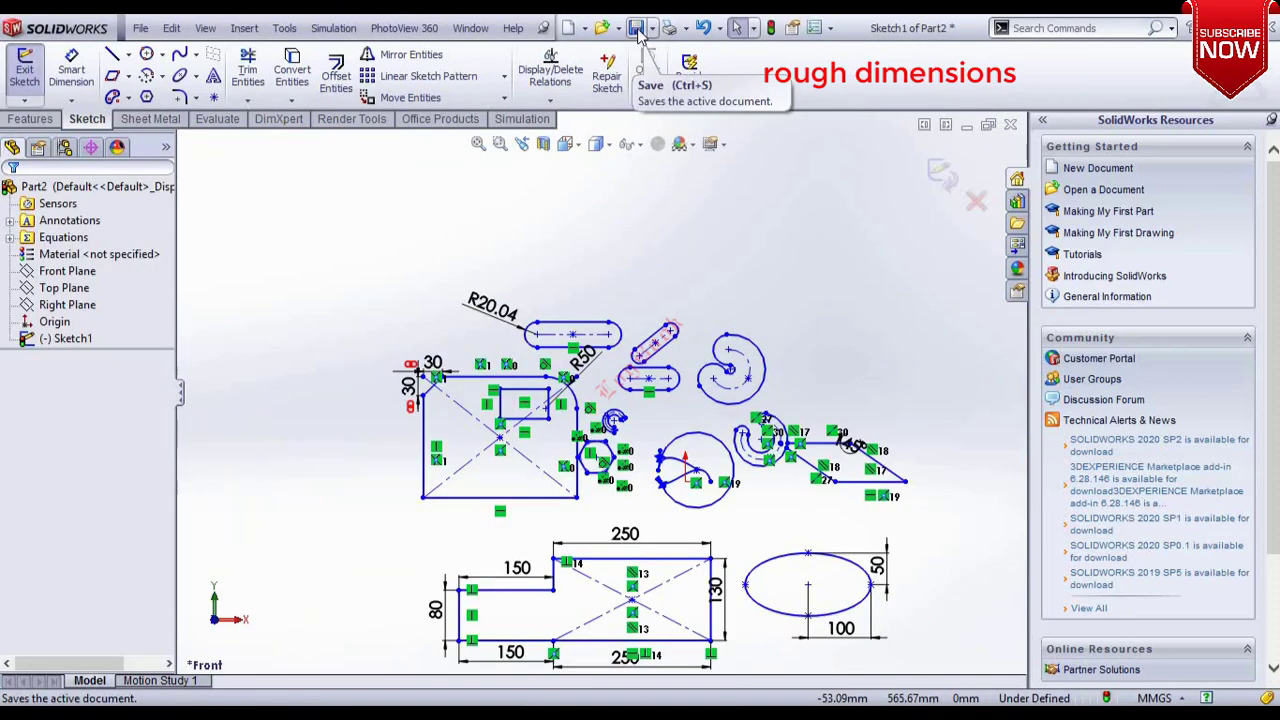
Start saving the part and create and open a new folder named Tutorials in Documents.
click(638, 31)
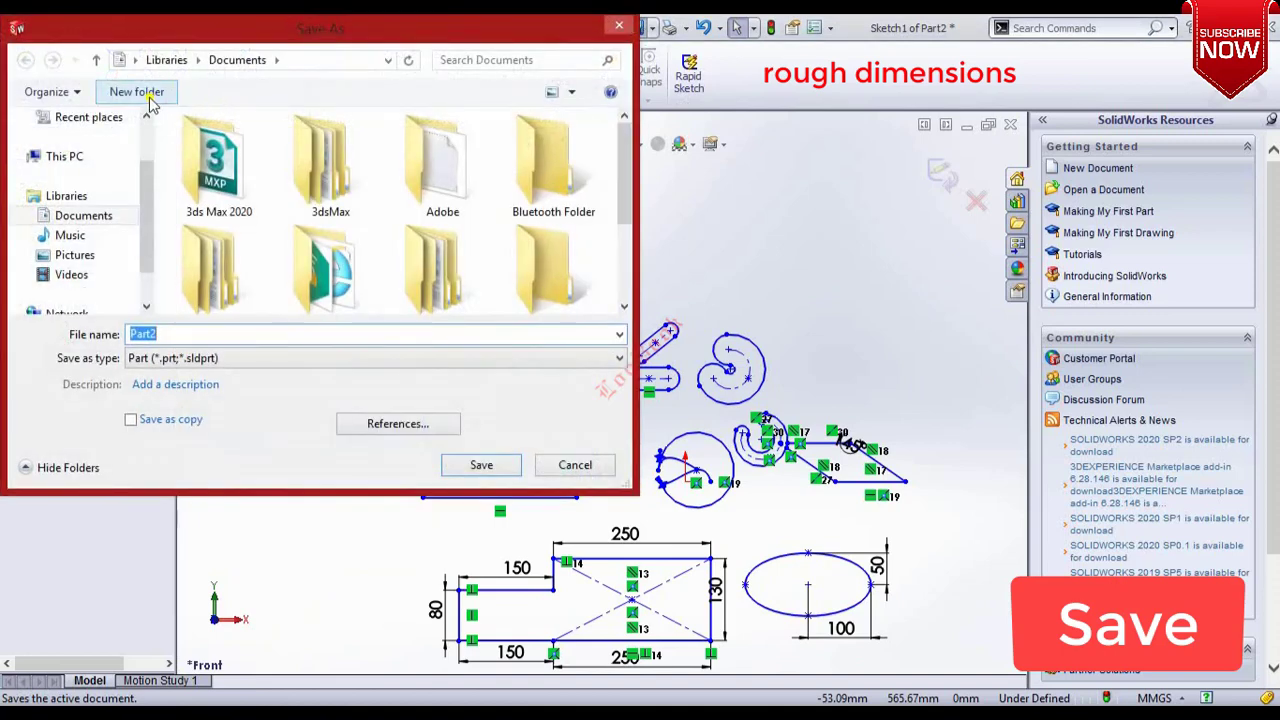
click(137, 92)
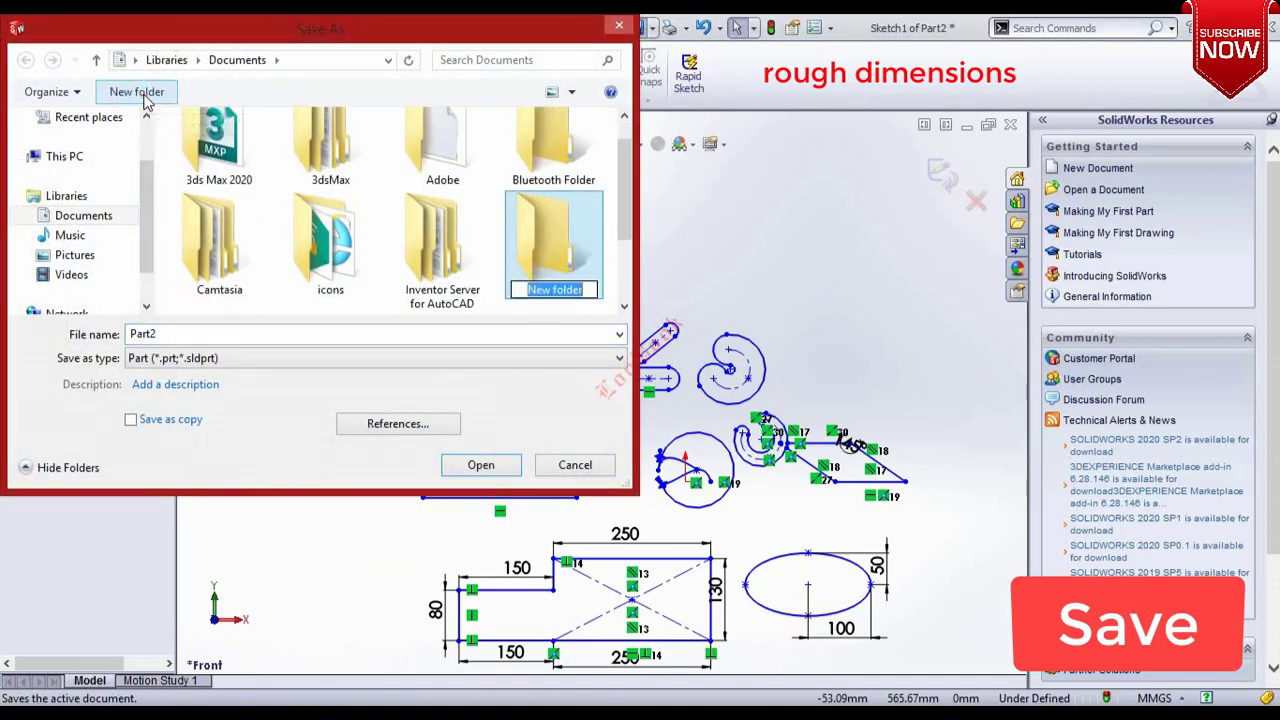
text(Tutorial)
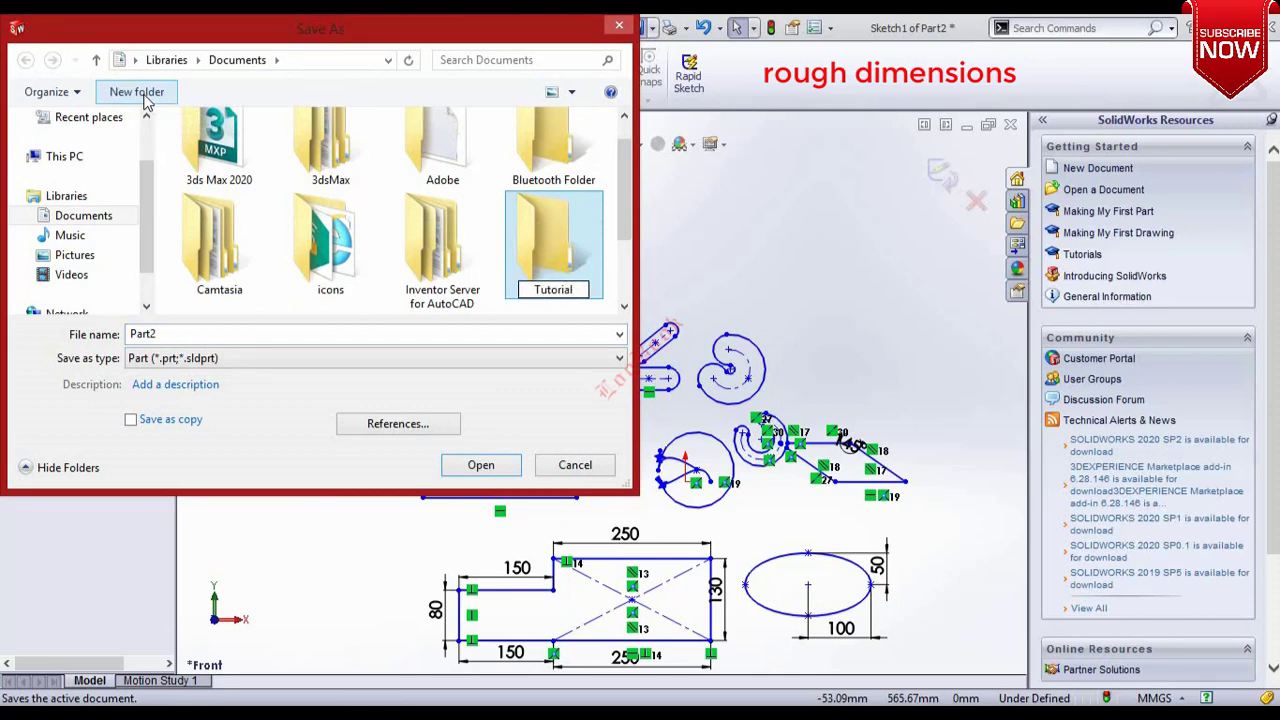
key(Return)
key(Return)
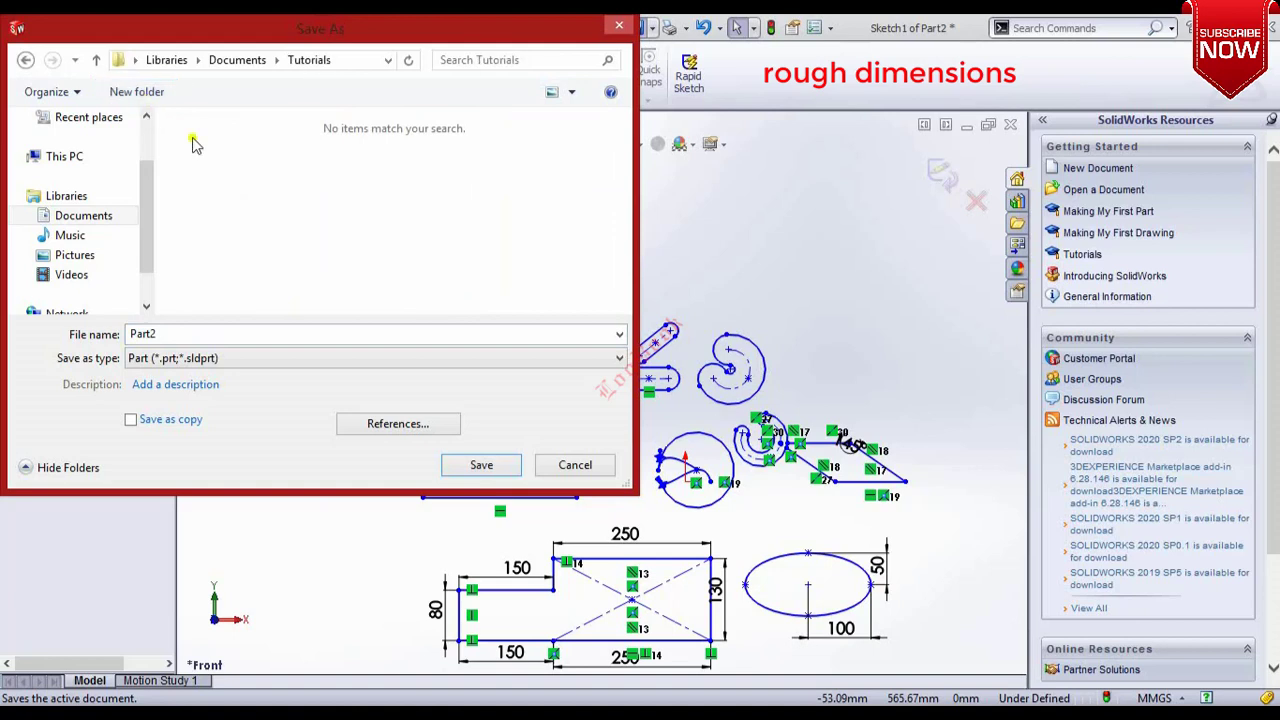
Save the part as Basics with the Part (*.prt;*.sldprt) file type.
double_click(198, 331)
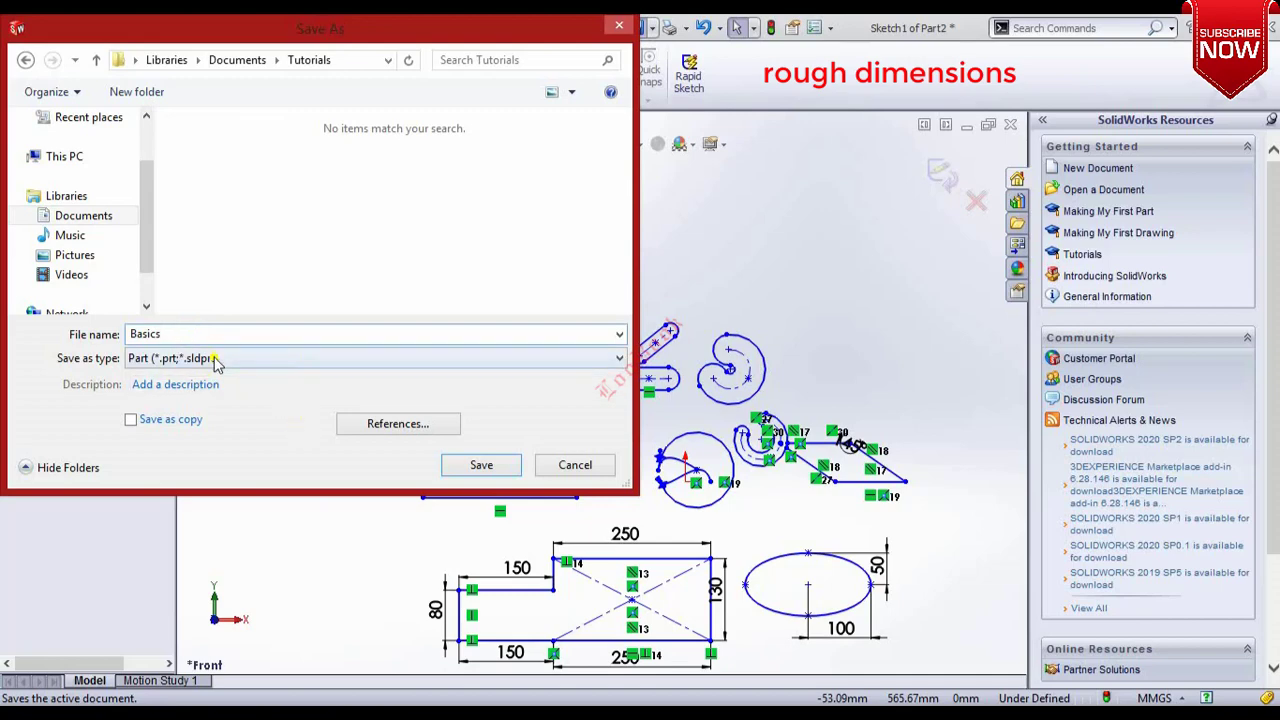
click(213, 360)
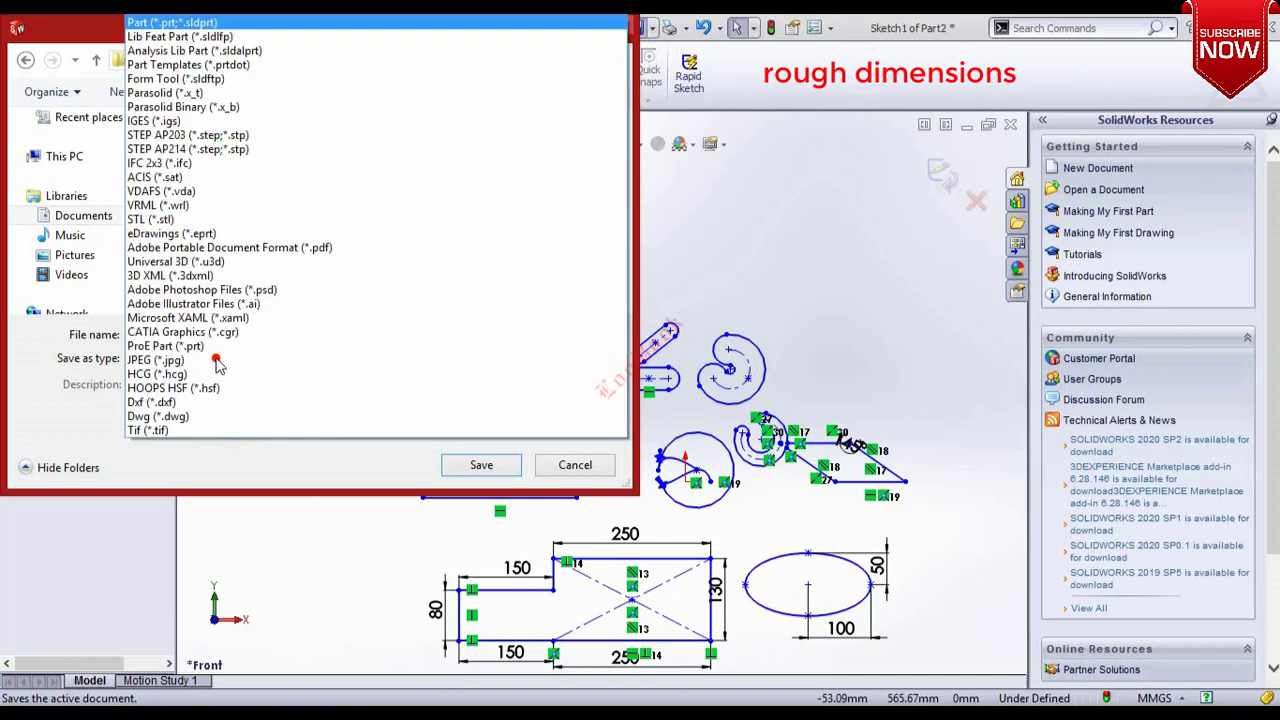
click(177, 23)
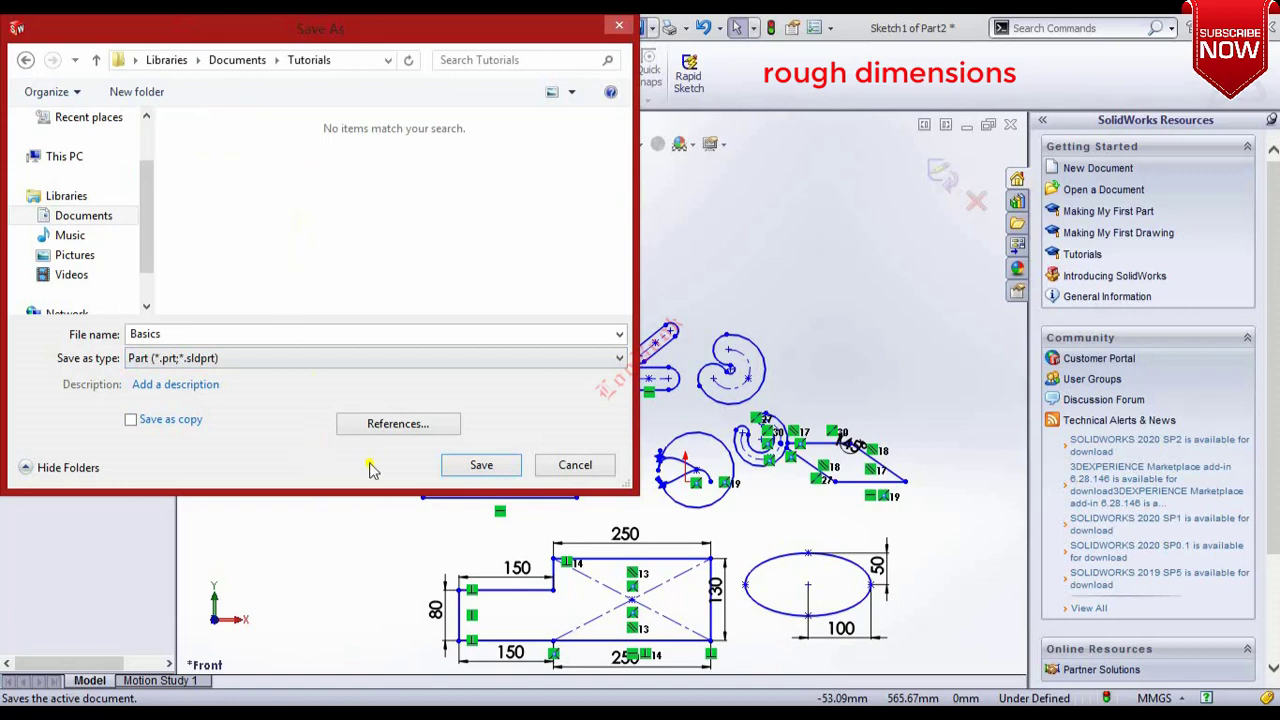
click(478, 467)
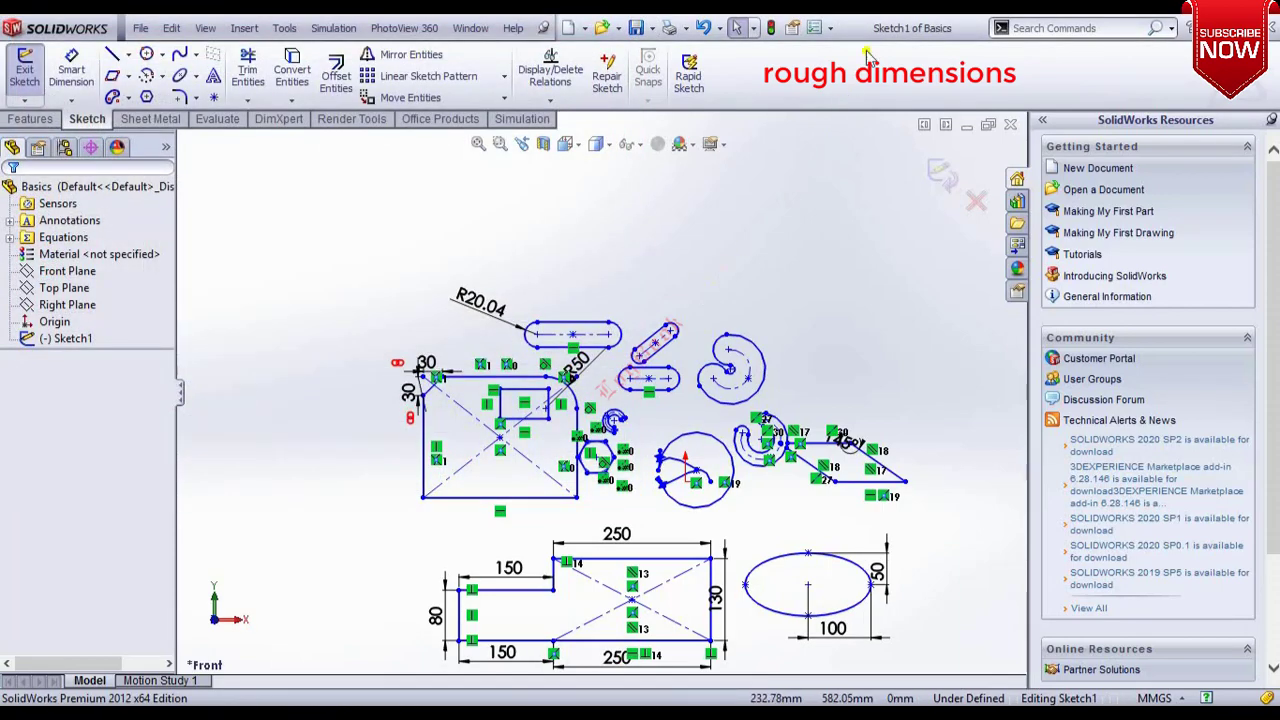